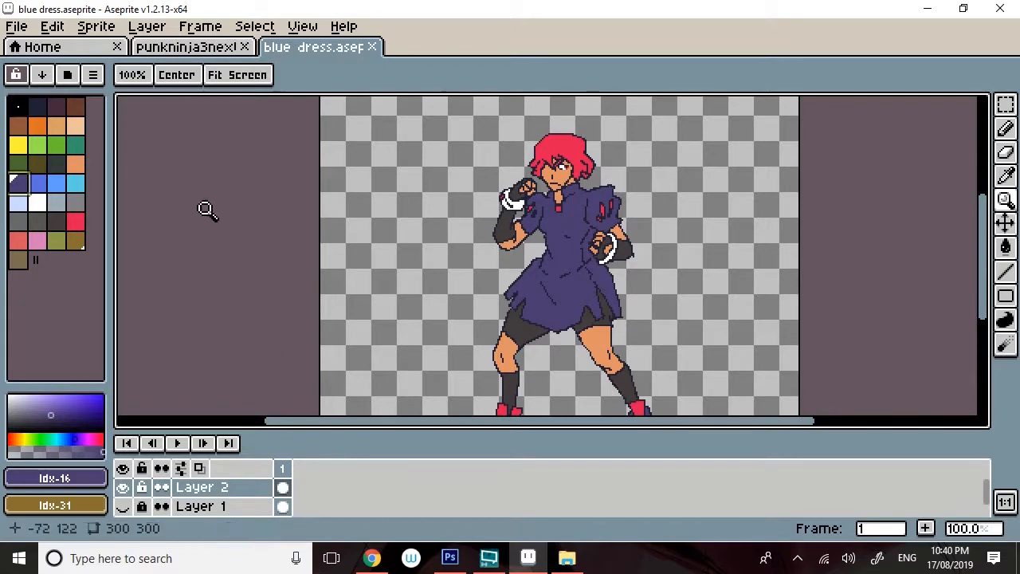
# - Compare the character in the punkninja3next sprite with the one in the blue dress sprite
pyautogui.click(193, 47)
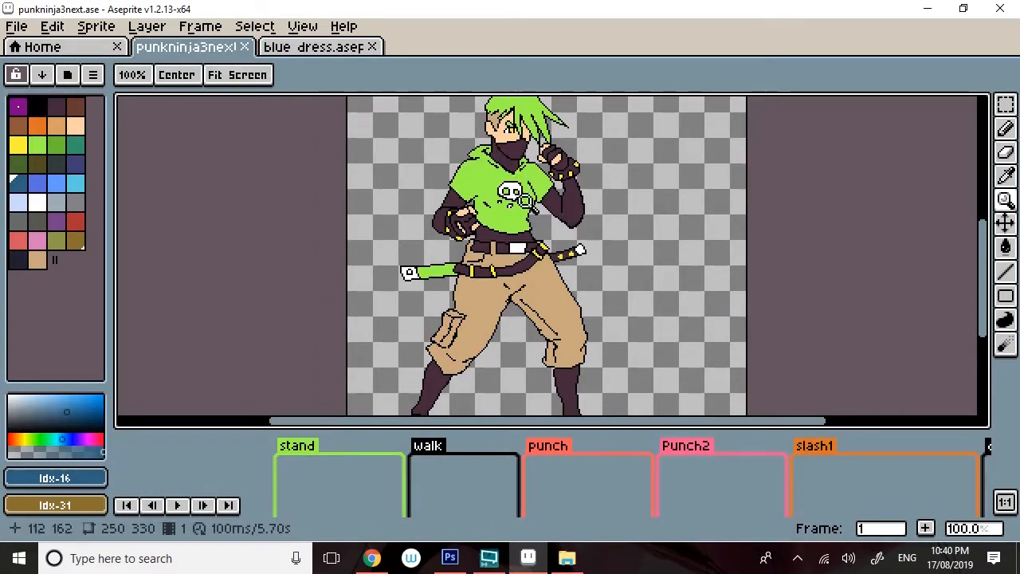
pyautogui.click(310, 48)
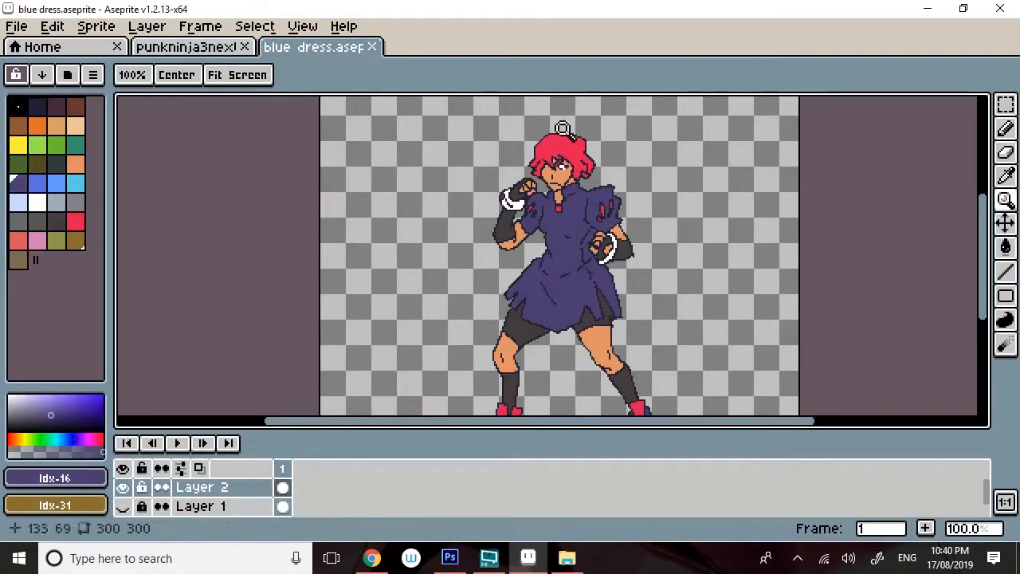
pyautogui.click(194, 48)
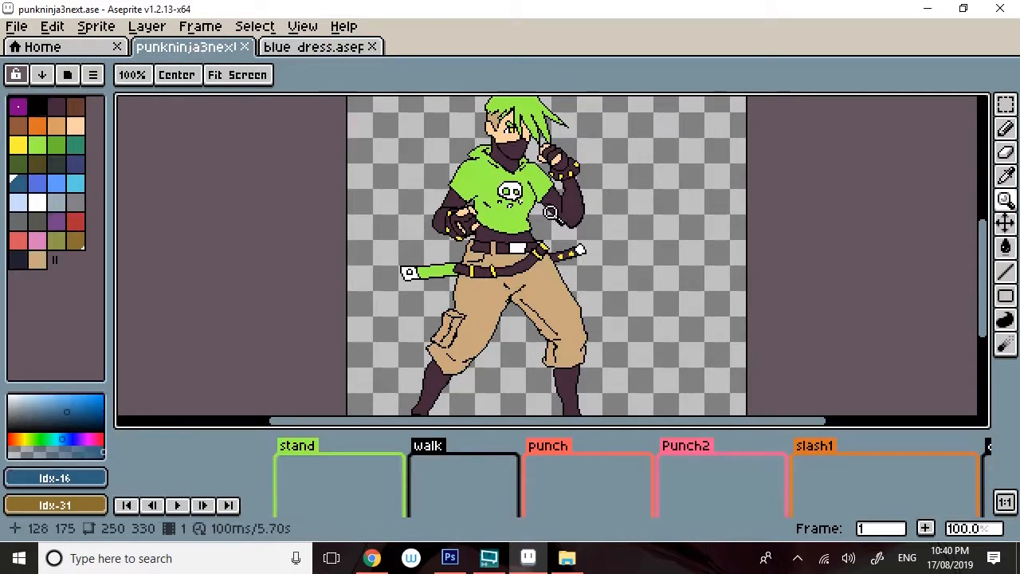
pyautogui.click(317, 47)
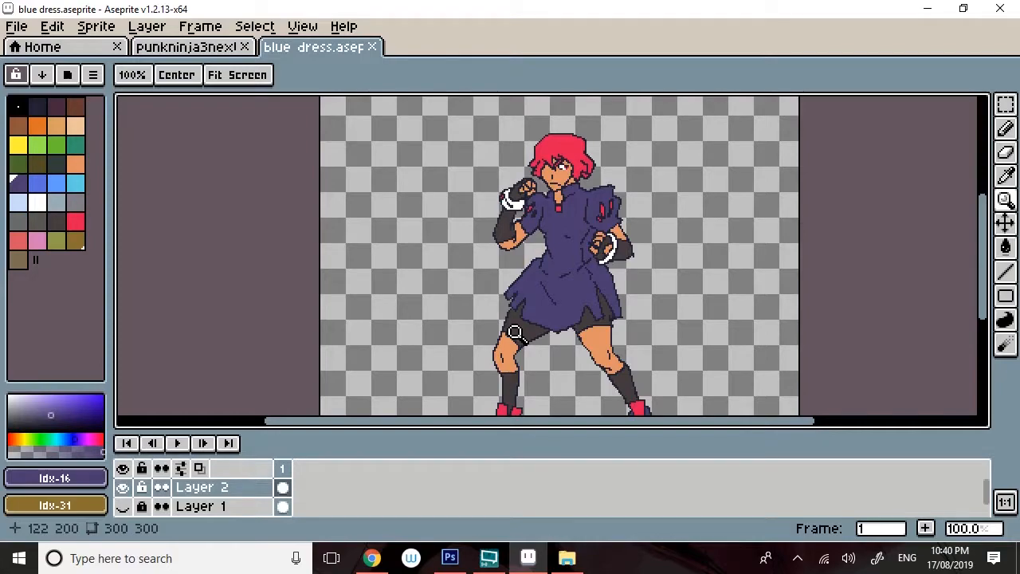
# - Switch to Chrome, examine the Street Fighter Alpha 3 character sprites on the wiki page, and return to Aseprite
pyautogui.click(370, 559)
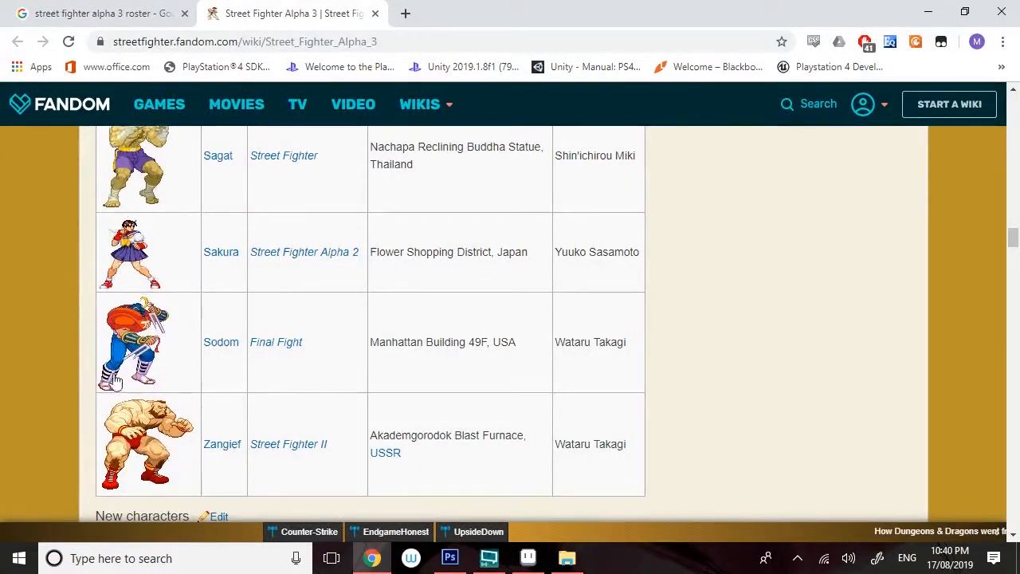
pyautogui.scroll(4, 146, 350)
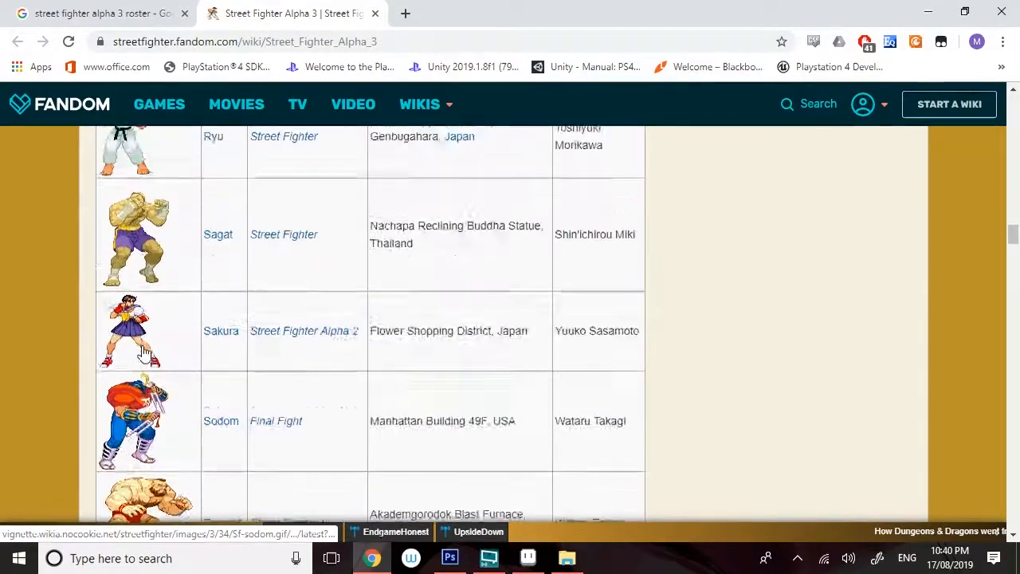
pyautogui.scroll(-3, 139, 335)
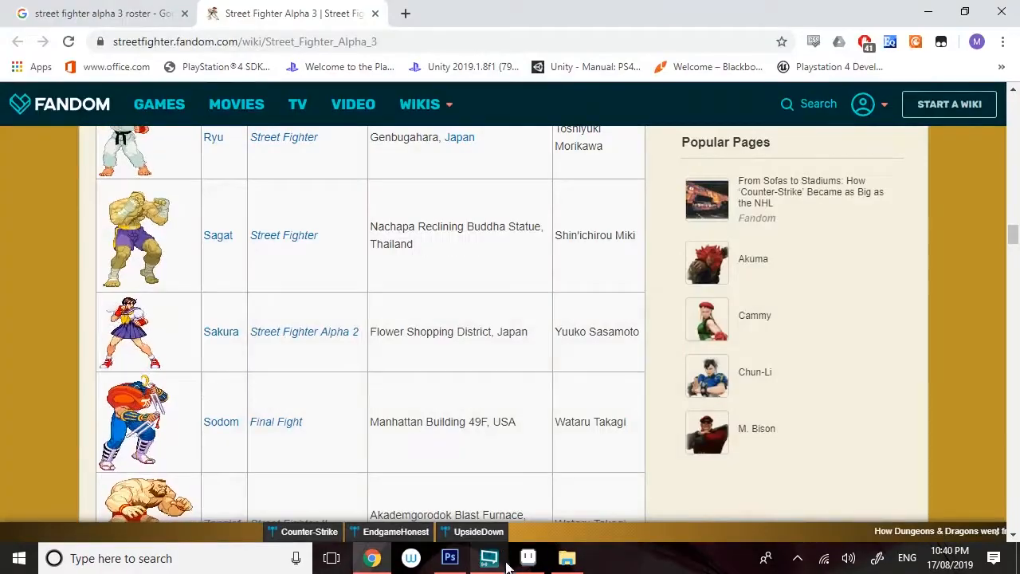
pyautogui.click(492, 561)
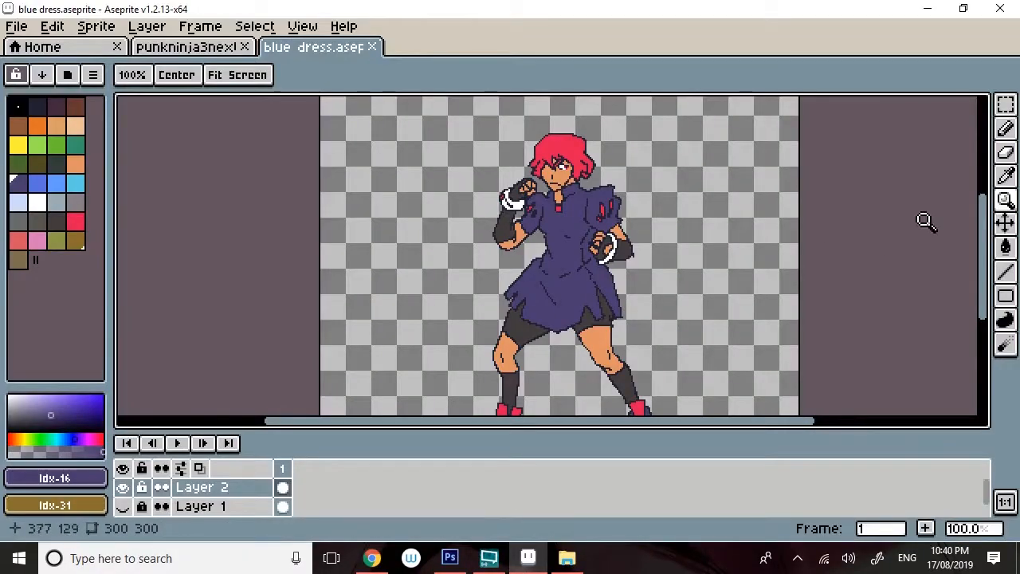
# - Make the blue palette colour at index 17 the foreground colour
pyautogui.moveTo(992, 244)
pyautogui.mouseDown()
pyautogui.moveTo(988, 273)
pyautogui.moveTo(988, 244)
pyautogui.mouseUp()
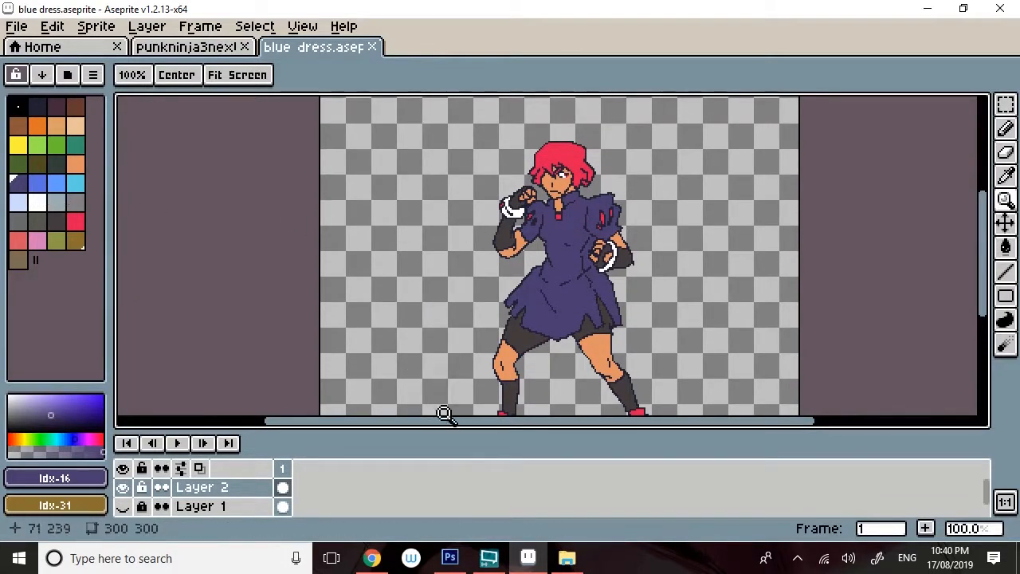
pyautogui.moveTo(483, 423); pyautogui.dragTo(546, 428)
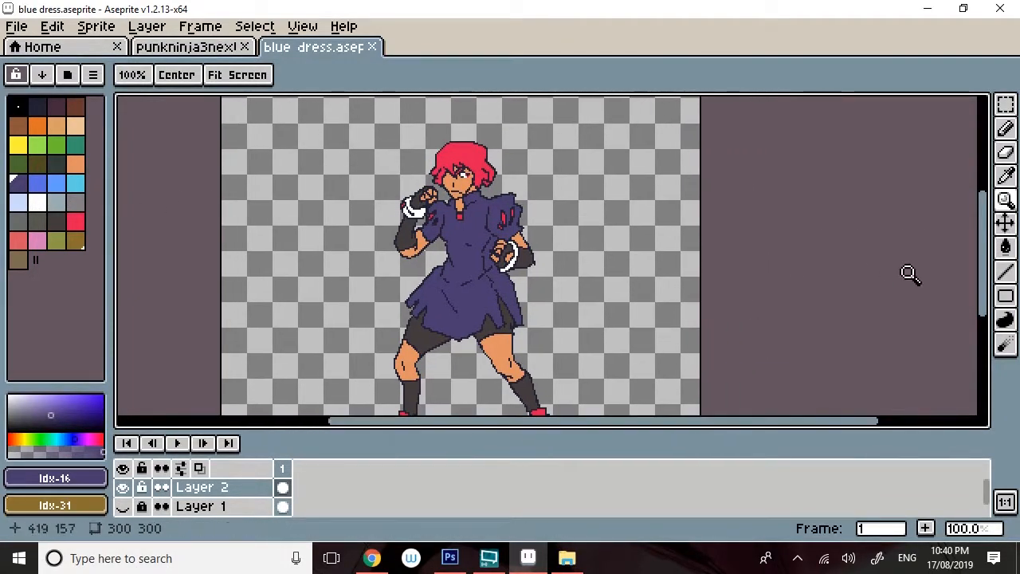
pyautogui.click(1004, 199)
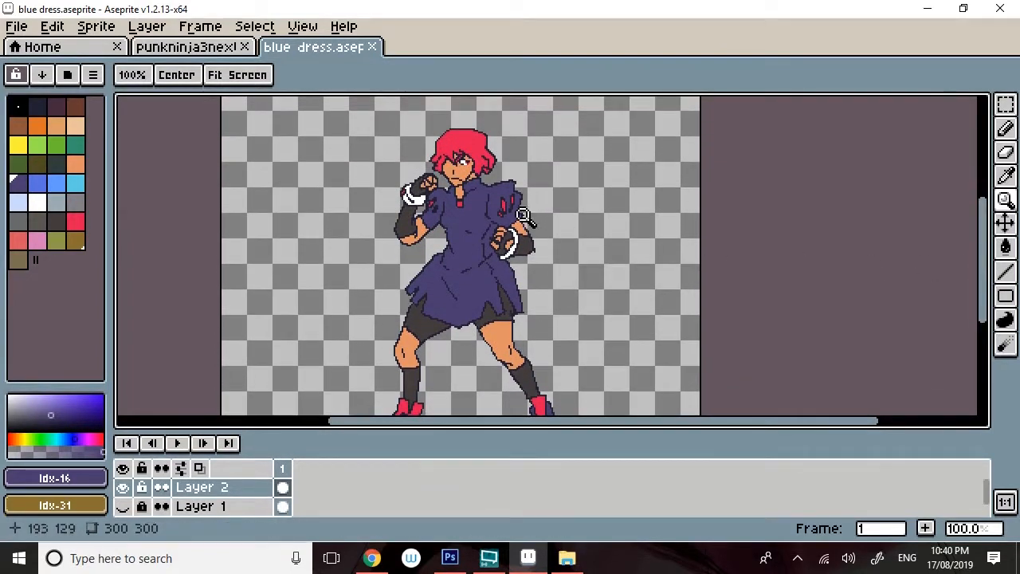
pyautogui.click(451, 204)
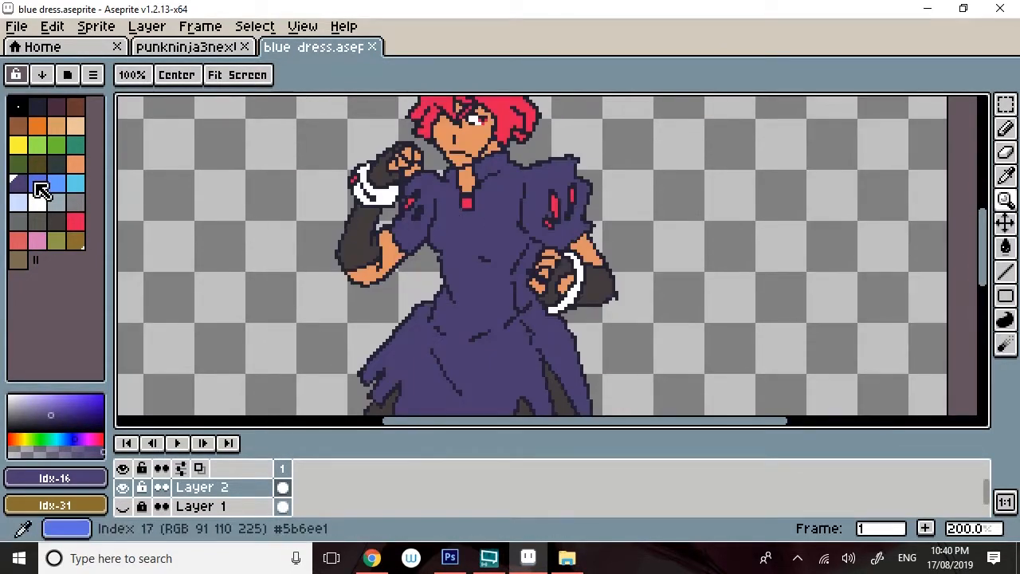
pyautogui.click(35, 186)
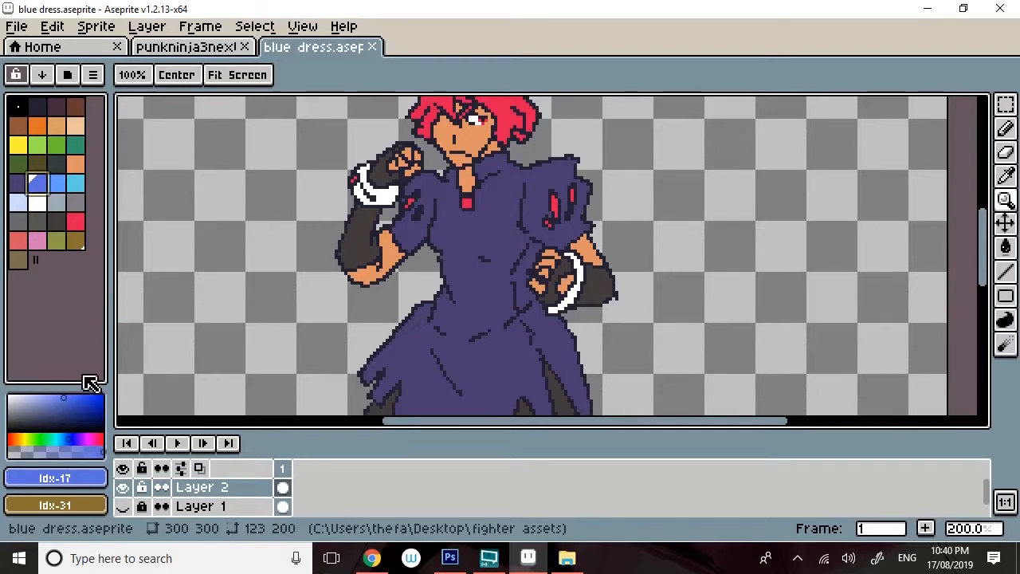
pyautogui.click(89, 478)
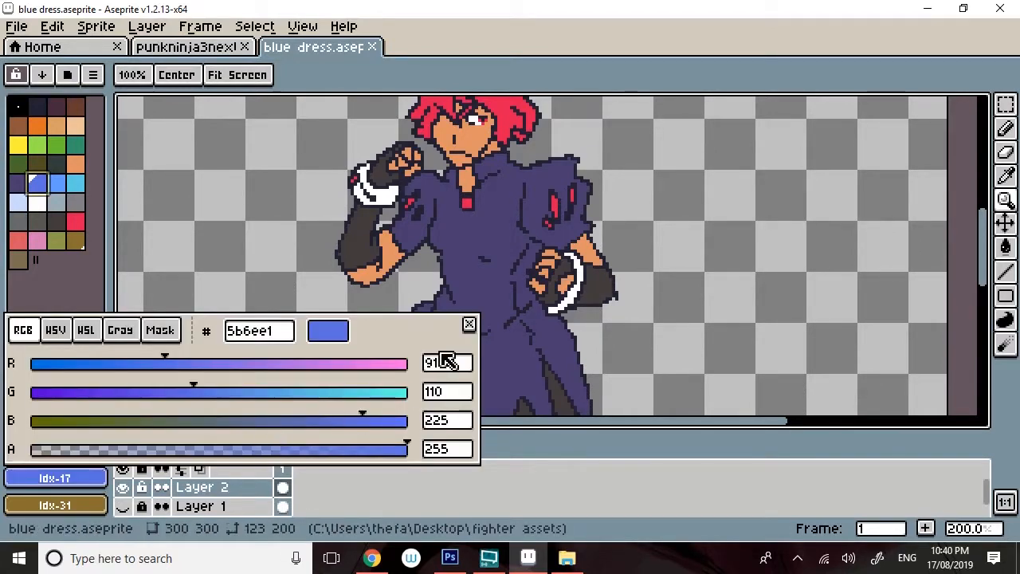
pyautogui.click(471, 326)
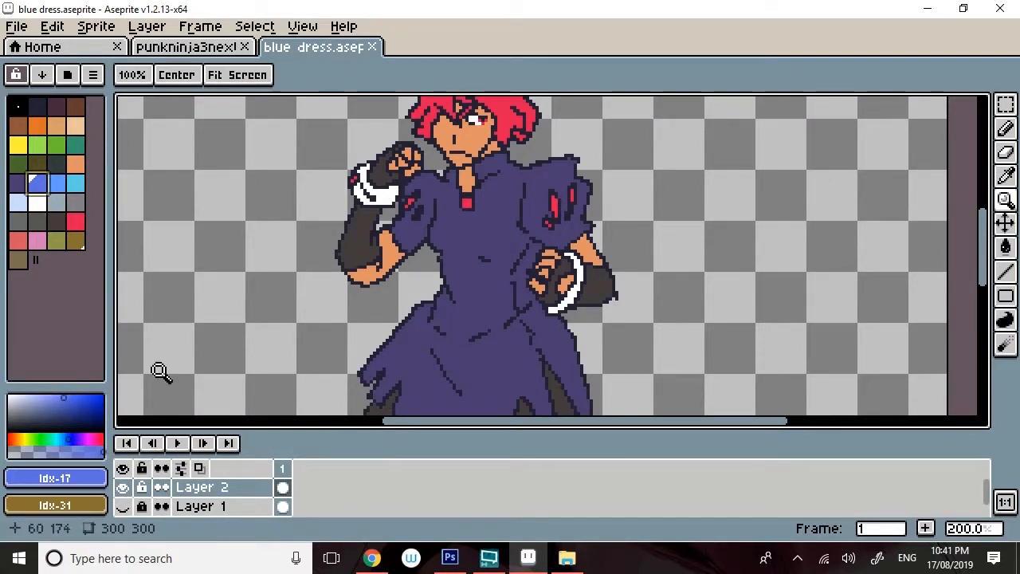
# - Change palette colour index 17 to a dark purple with hue 276, saturation 75 and value 37 (#42185e)
pyautogui.click(56, 478)
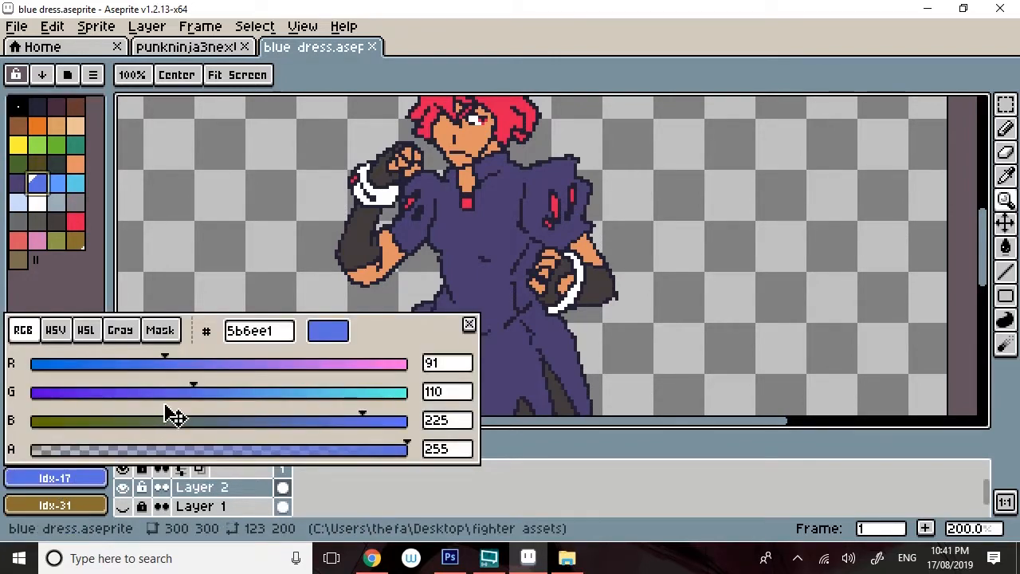
pyautogui.click(113, 394)
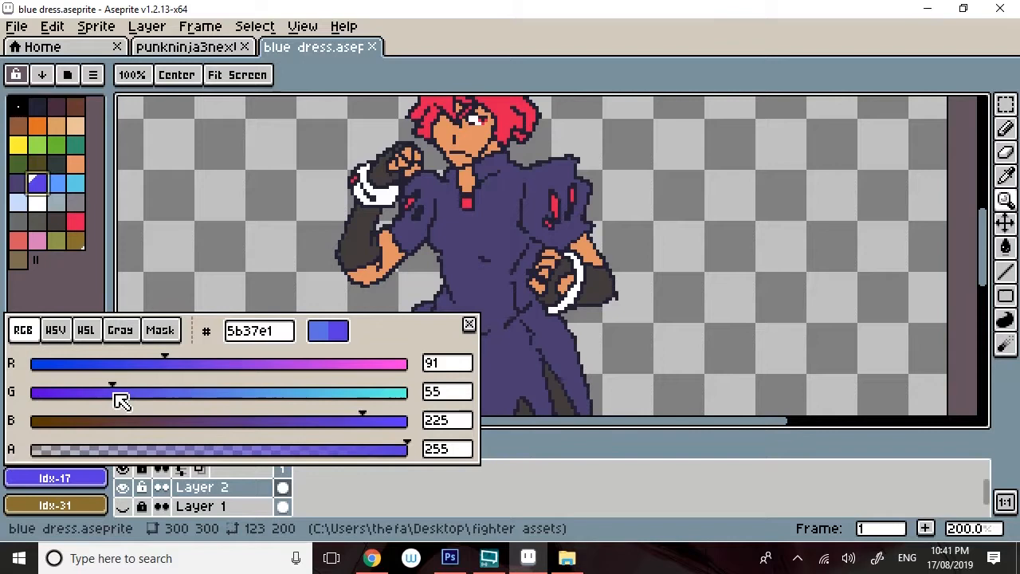
pyautogui.click(61, 333)
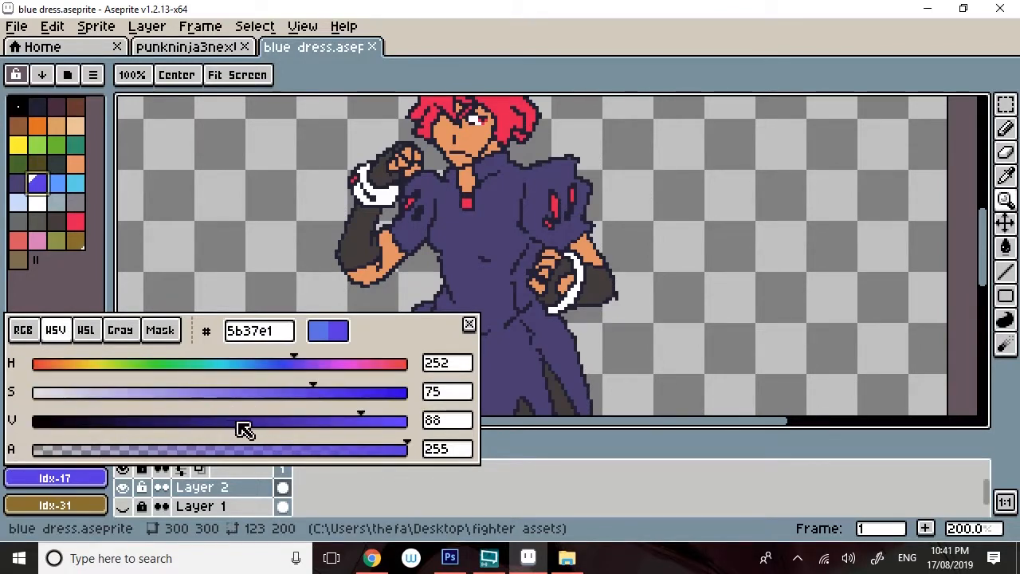
pyautogui.moveTo(241, 428); pyautogui.dragTo(192, 435)
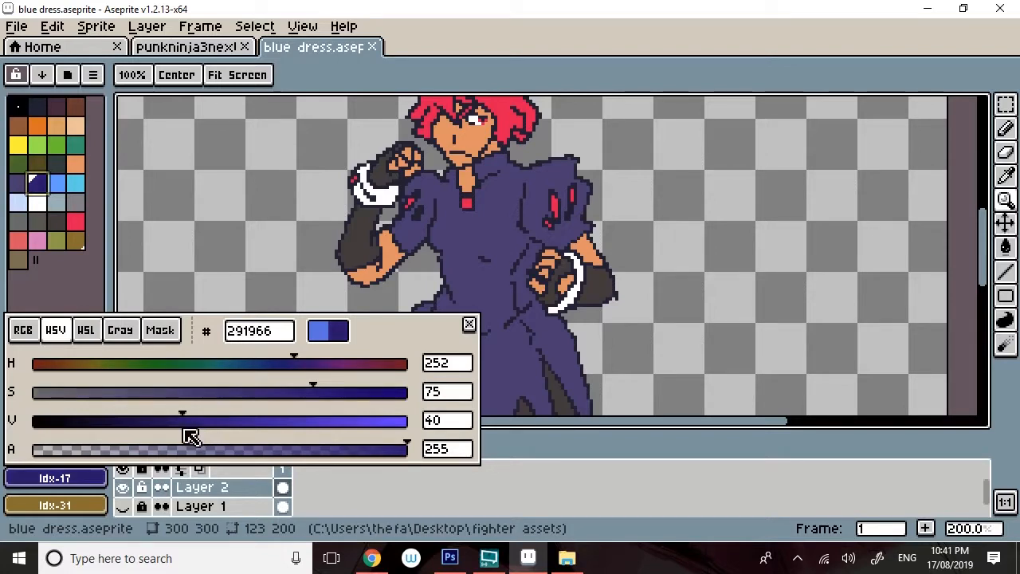
pyautogui.moveTo(305, 369); pyautogui.dragTo(327, 377)
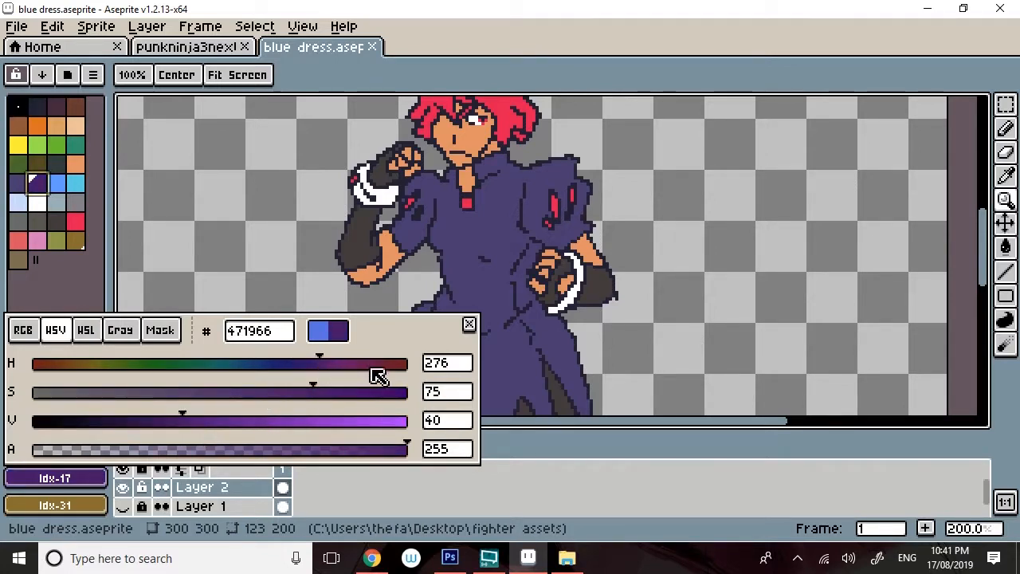
pyautogui.click(175, 421)
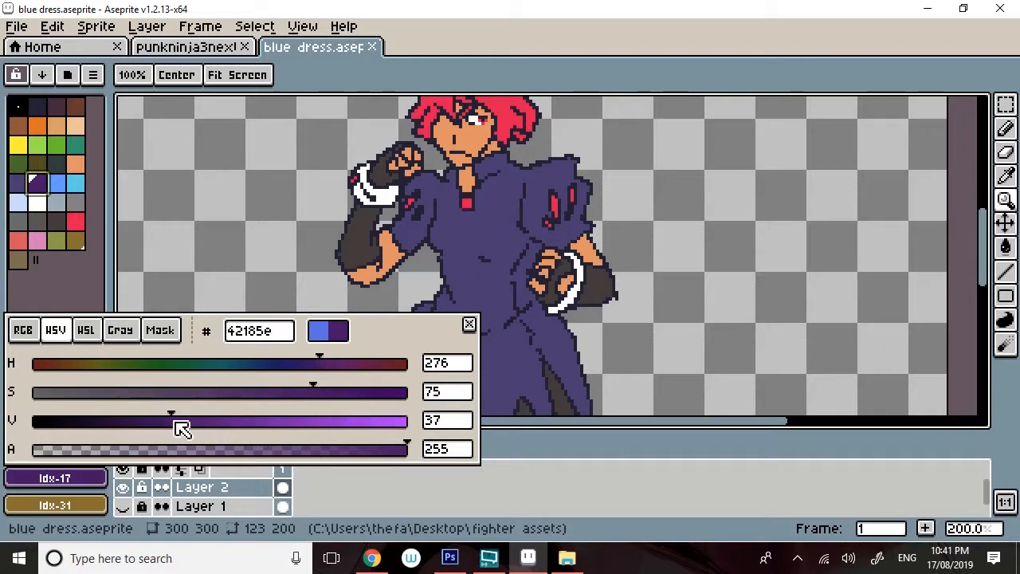
pyautogui.click(468, 324)
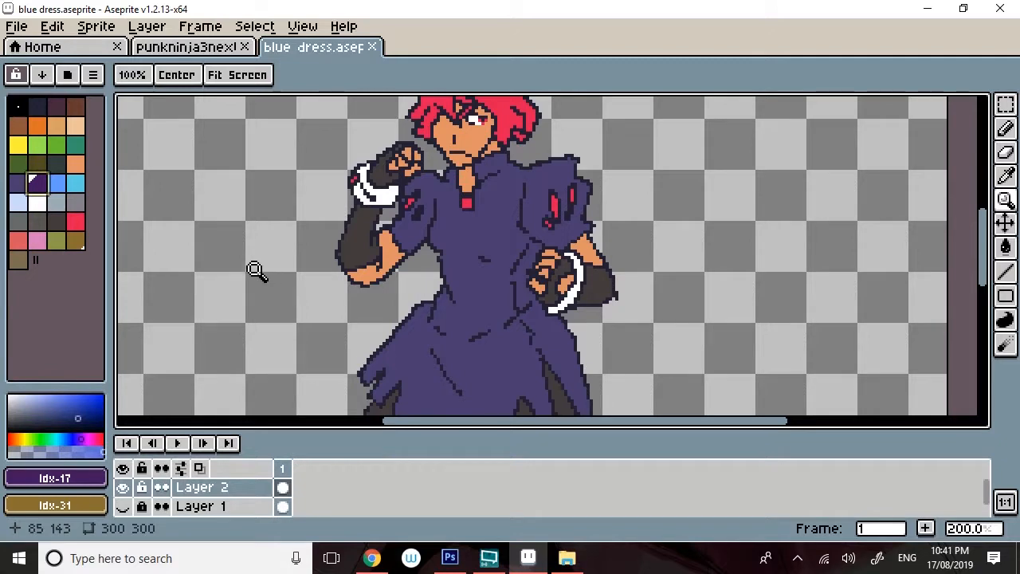
# - Select all areas of the dress's purple colour using the Magic Wand with tolerance 0 and Contiguous off
pyautogui.click(1004, 128)
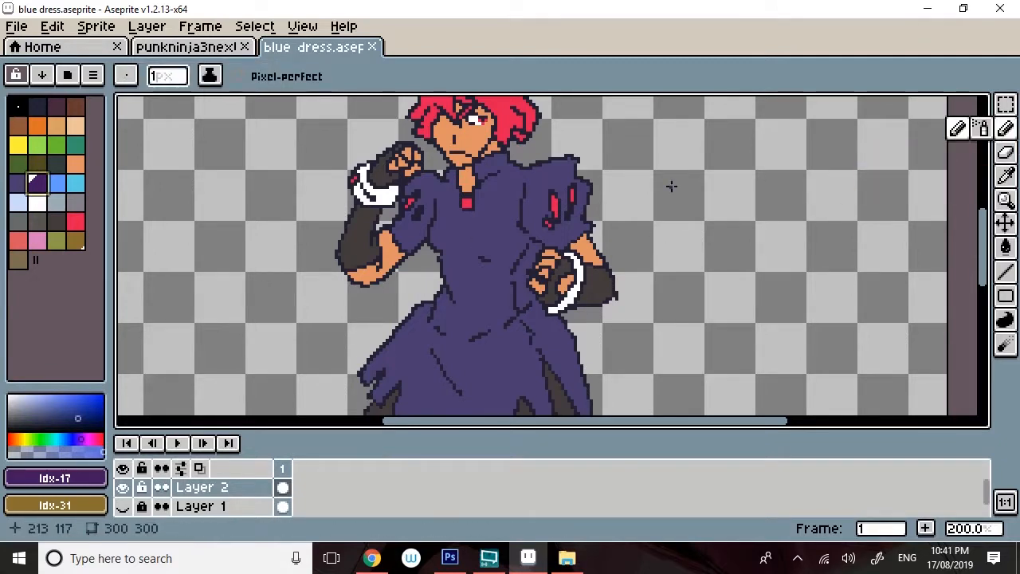
pyautogui.moveTo(986, 247)
pyautogui.mouseDown()
pyautogui.moveTo(985, 279)
pyautogui.moveTo(974, 223)
pyautogui.moveTo(980, 351)
pyautogui.moveTo(986, 236)
pyautogui.moveTo(988, 245)
pyautogui.mouseUp()
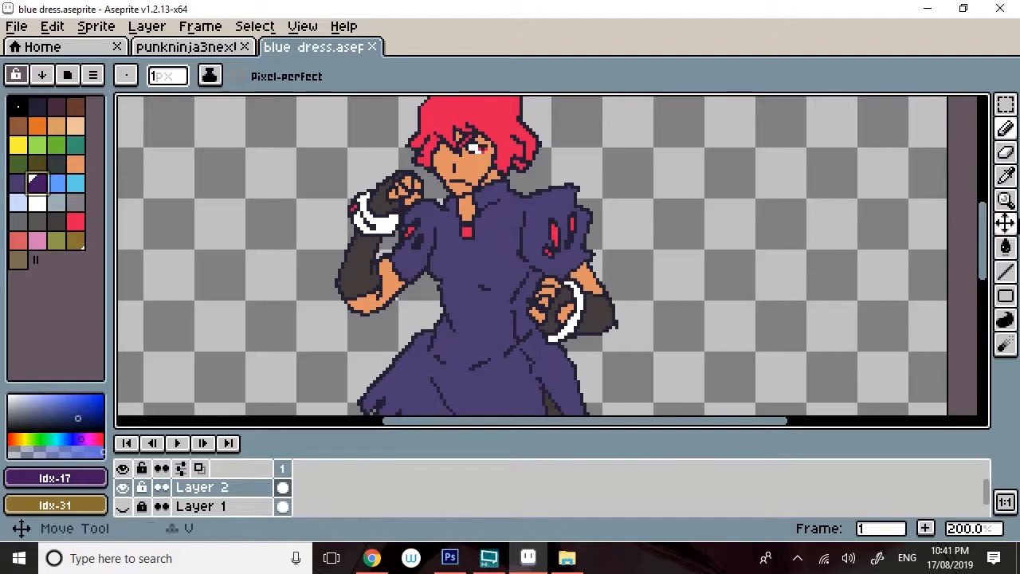
pyautogui.click(1007, 107)
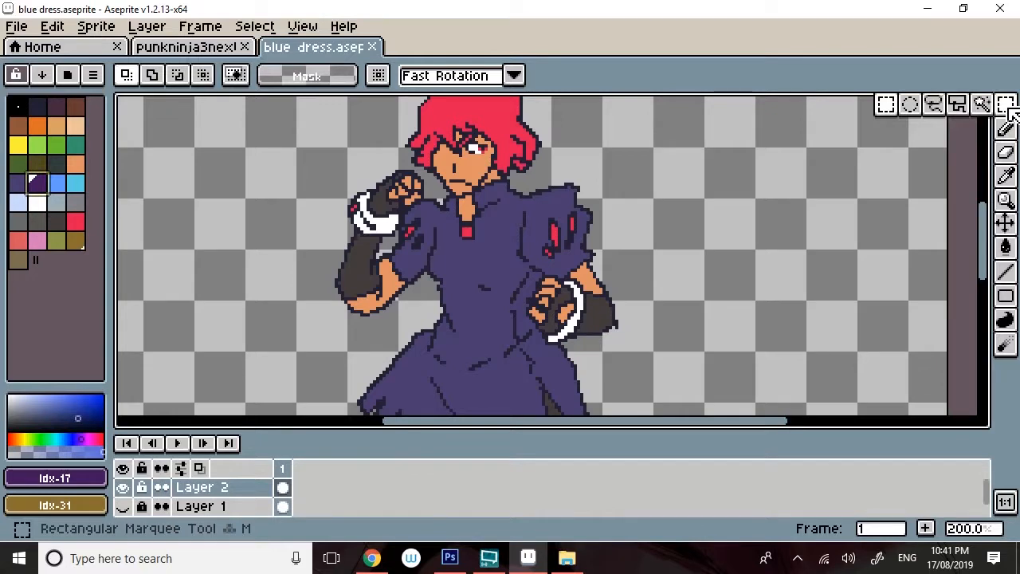
pyautogui.click(984, 107)
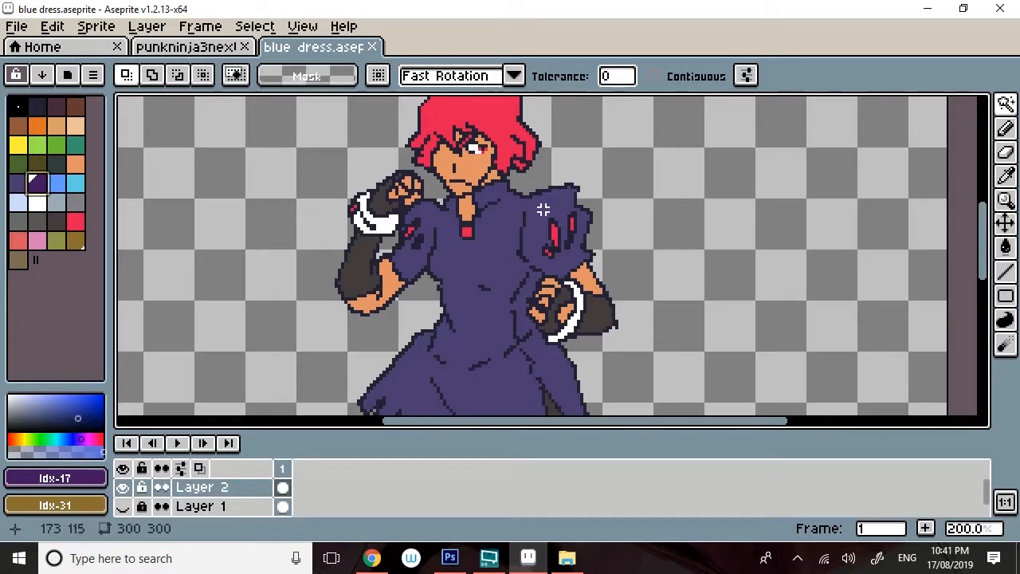
pyautogui.click(490, 239)
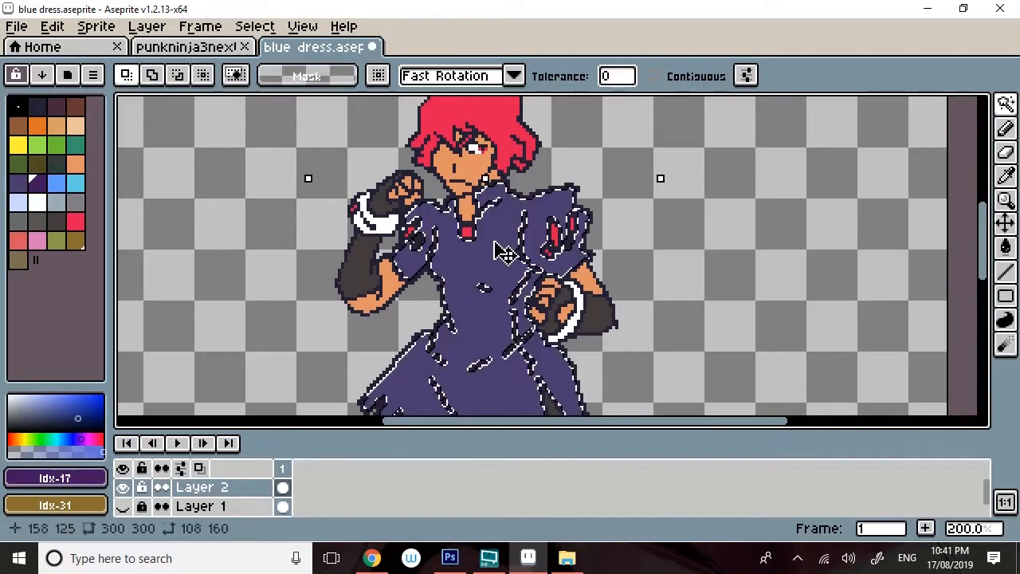
# - Try selecting the transparent background around the character with the Magic Wand, and clear the selection
pyautogui.click(715, 235)
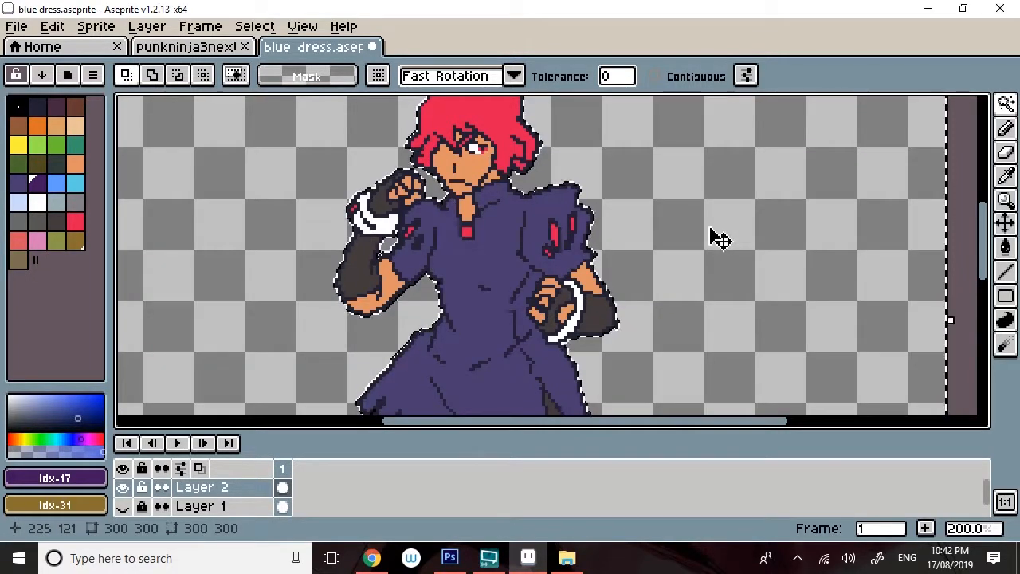
pyautogui.click(254, 26)
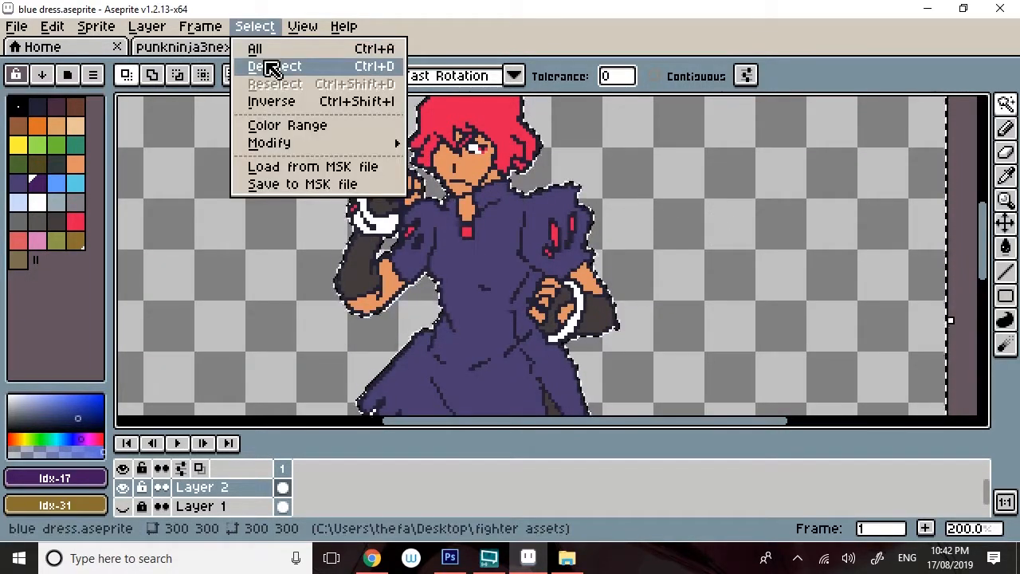
pyautogui.click(273, 66)
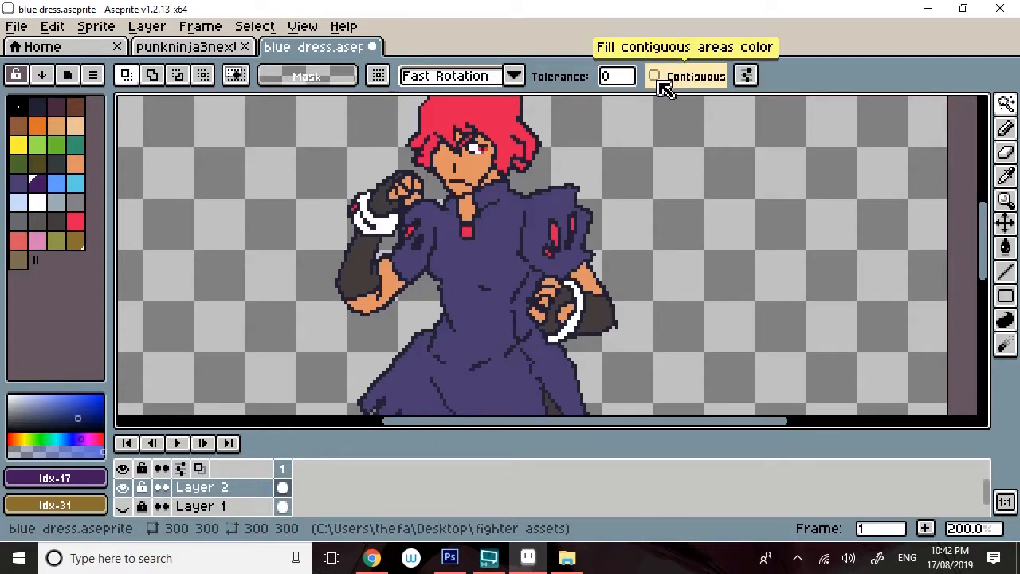
# - Try selecting only the connected purple area of the dress with Contiguous enabled, and clear the selection
pyautogui.click(661, 81)
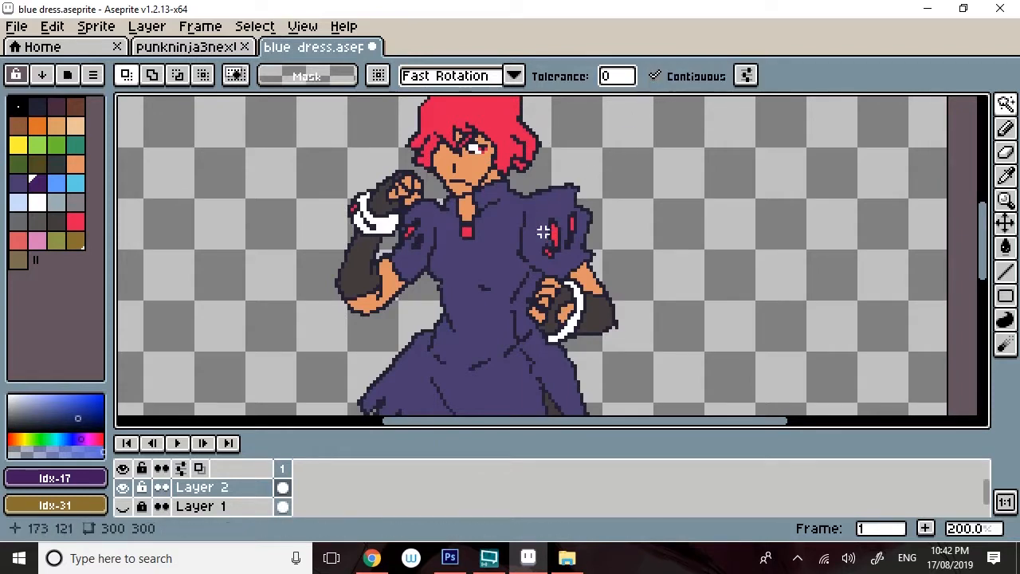
pyautogui.click(497, 262)
pyautogui.moveTo(985, 227); pyautogui.dragTo(939, 253)
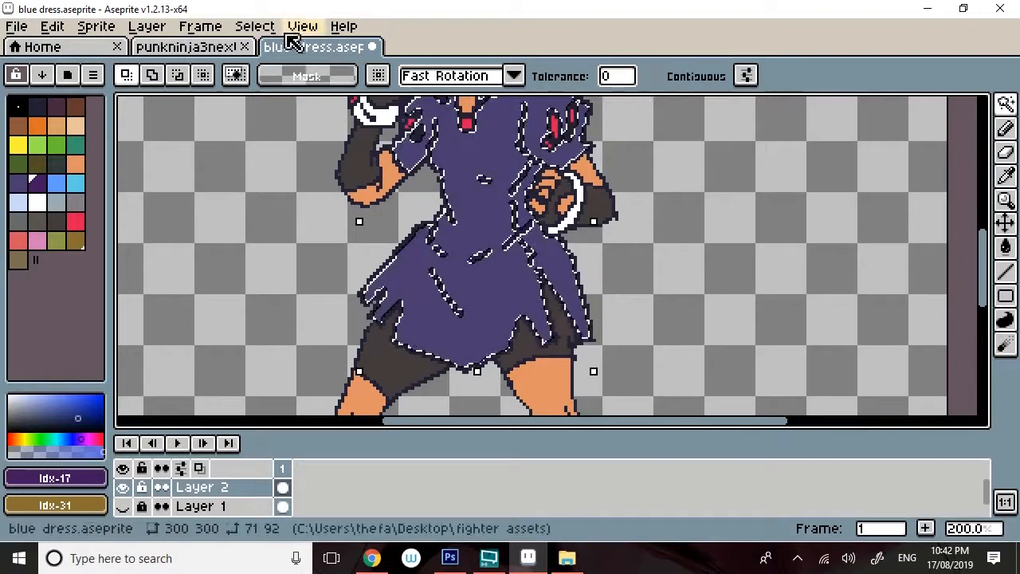
pyautogui.click(254, 27)
pyautogui.click(253, 72)
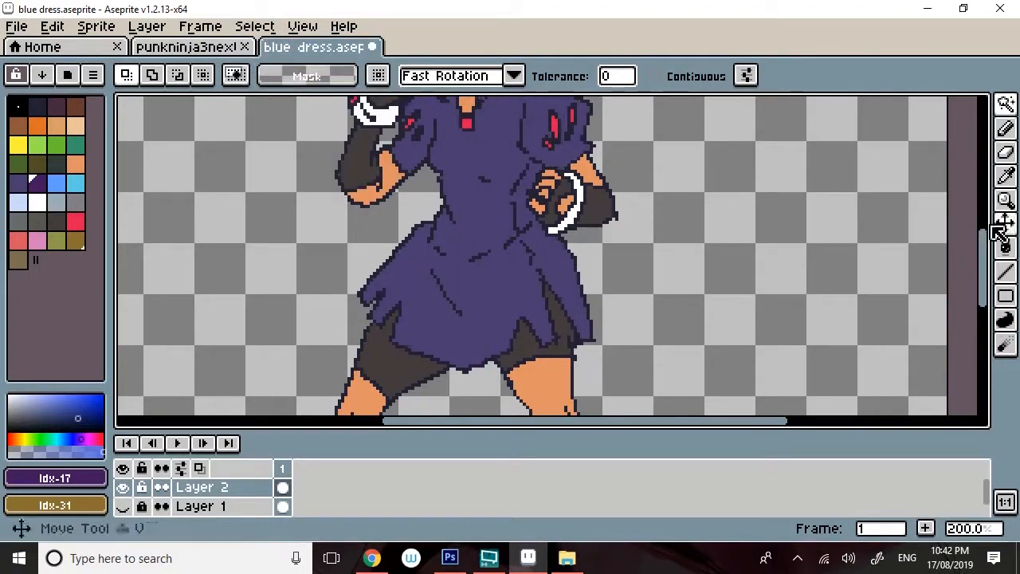
# - Reselect every area of the dress's purple on Layer 2 using the non-contiguous Magic Wand
pyautogui.moveTo(986, 247); pyautogui.dragTo(970, 219)
pyautogui.click(488, 193)
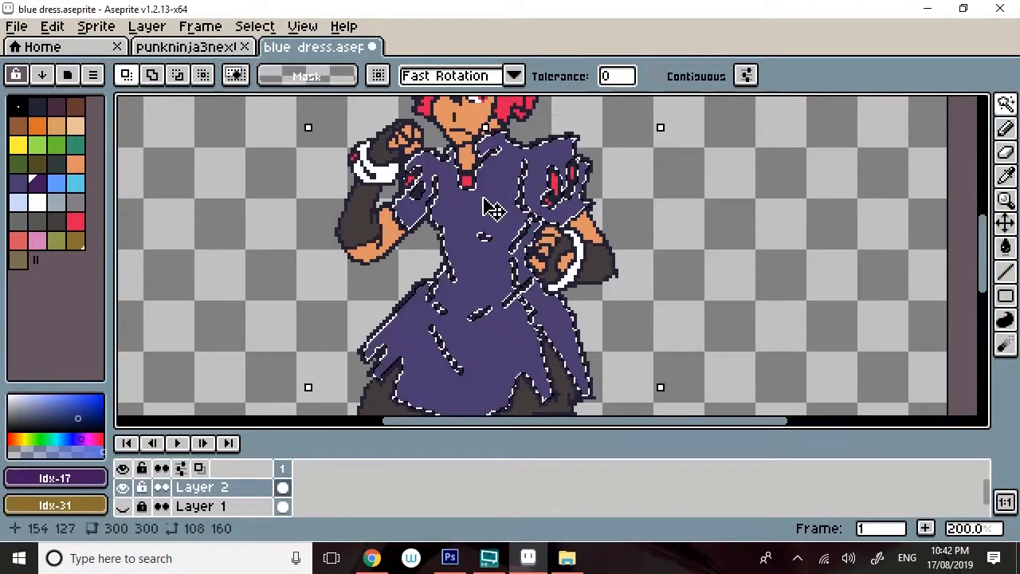
pyautogui.moveTo(984, 239); pyautogui.dragTo(948, 221)
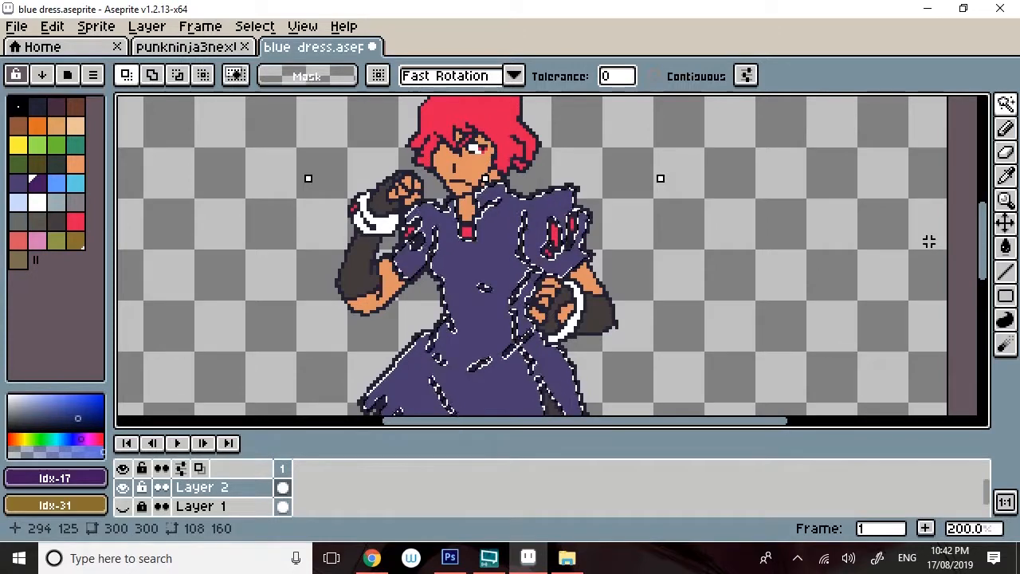
# - Shade the dress's bodice, collar and sleeves with dark purple inside the selection, using the Pencil at 4 px
pyautogui.click(1005, 127)
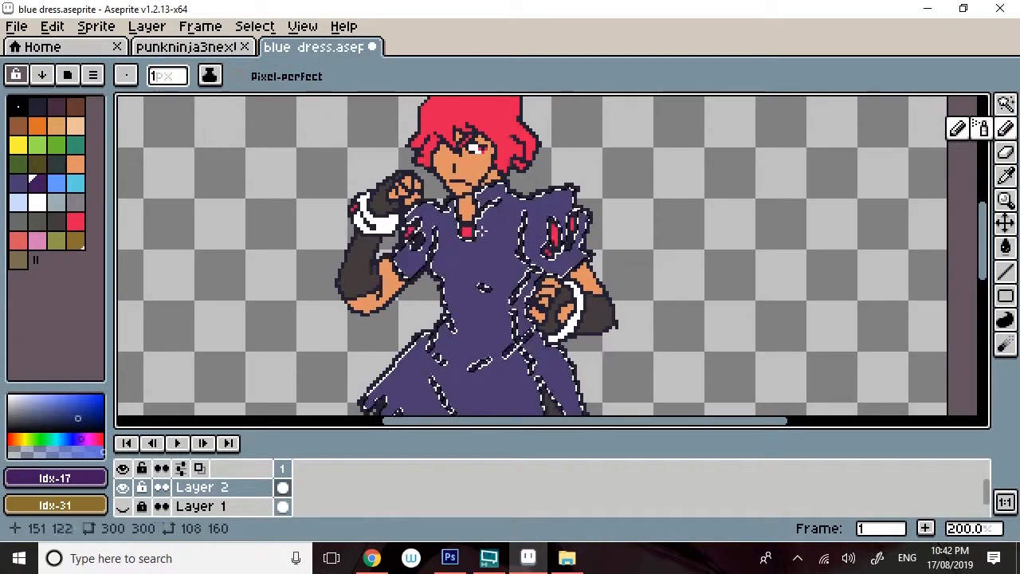
pyautogui.moveTo(166, 78); pyautogui.dragTo(170, 109)
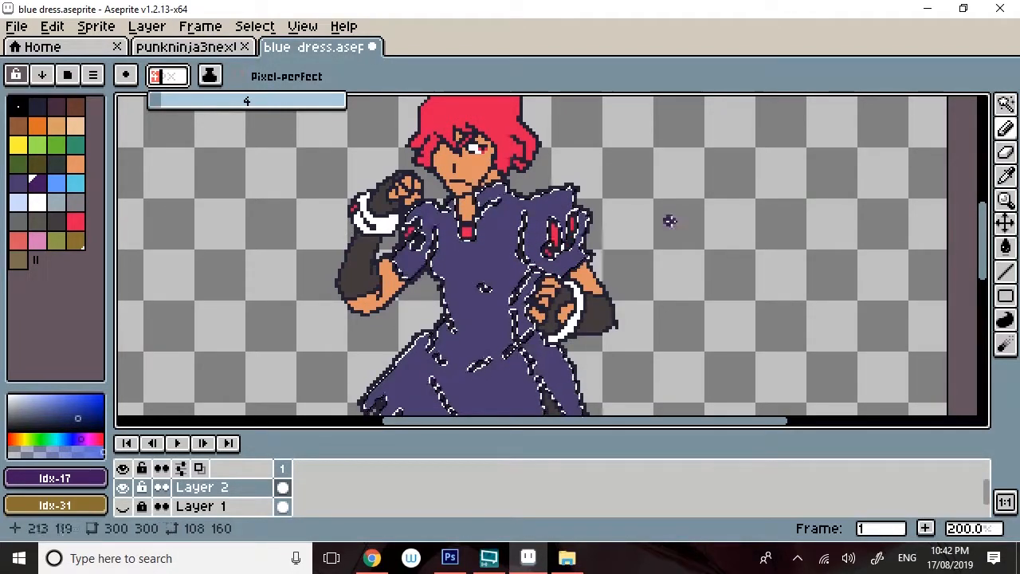
pyautogui.moveTo(477, 281); pyautogui.dragTo(514, 279)
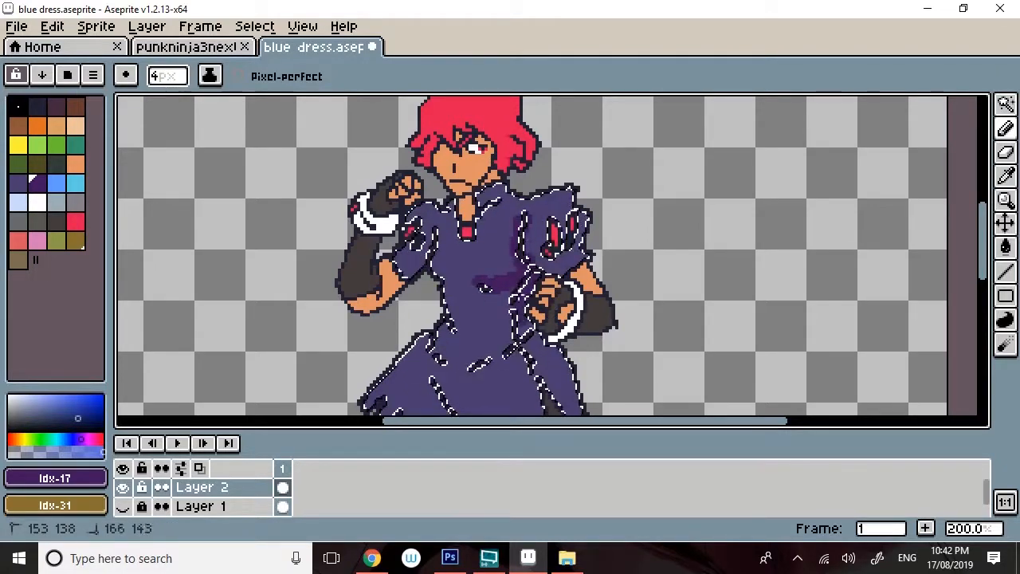
pyautogui.moveTo(513, 229); pyautogui.dragTo(511, 270)
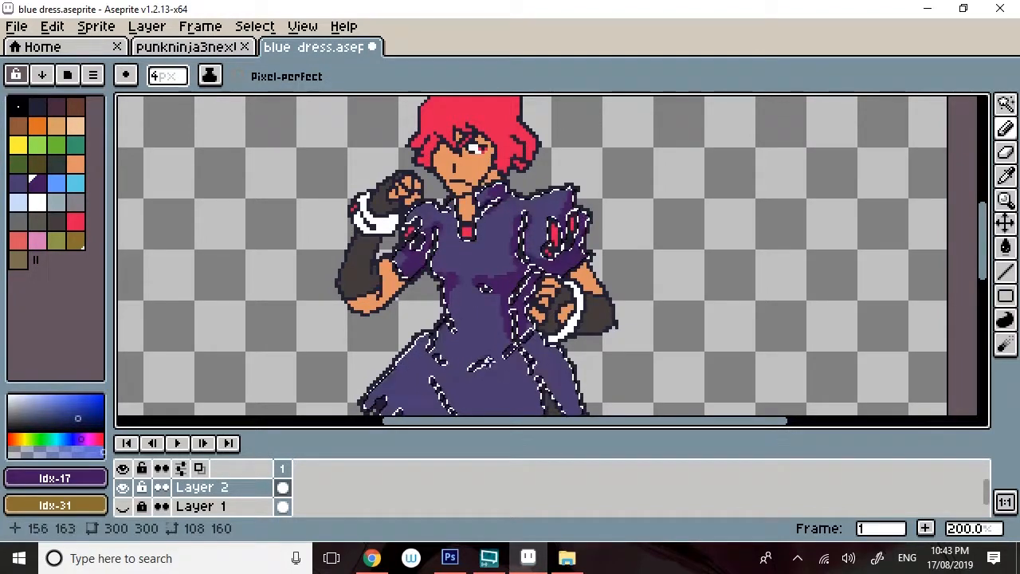
pyautogui.moveTo(472, 363); pyautogui.dragTo(506, 344)
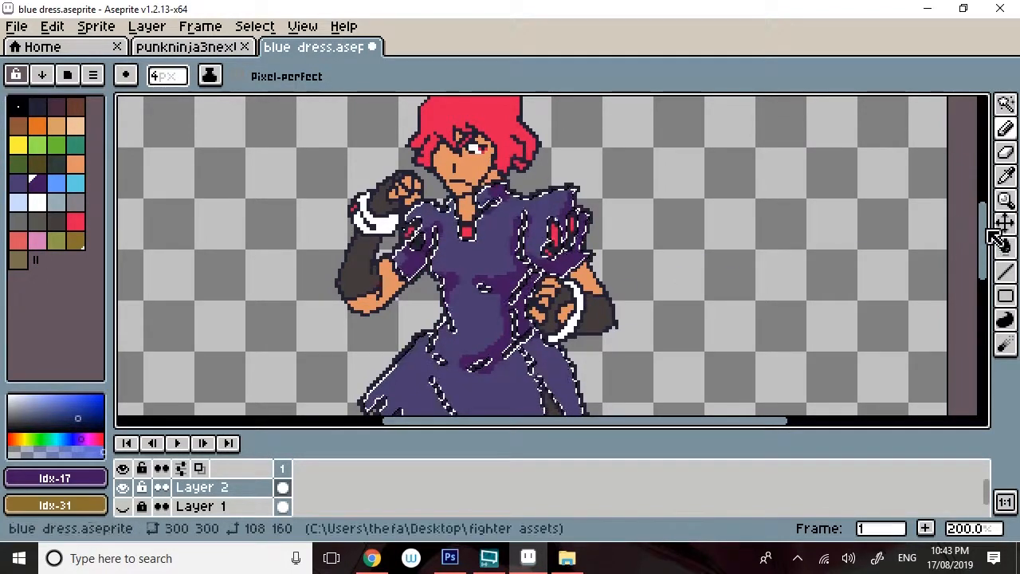
# - Shade the skirt's waist, folds and ragged hem with the dark purple 4 px Pencil, undoing the stray background-colour dab
pyautogui.moveTo(985, 231); pyautogui.dragTo(732, 271)
pyautogui.moveTo(428, 223); pyautogui.dragTo(473, 273)
pyautogui.moveTo(429, 197)
pyautogui.mouseDown()
pyautogui.moveTo(458, 162)
pyautogui.moveTo(463, 180)
pyautogui.moveTo(451, 174)
pyautogui.moveTo(463, 194)
pyautogui.moveTo(488, 211)
pyautogui.mouseUp()
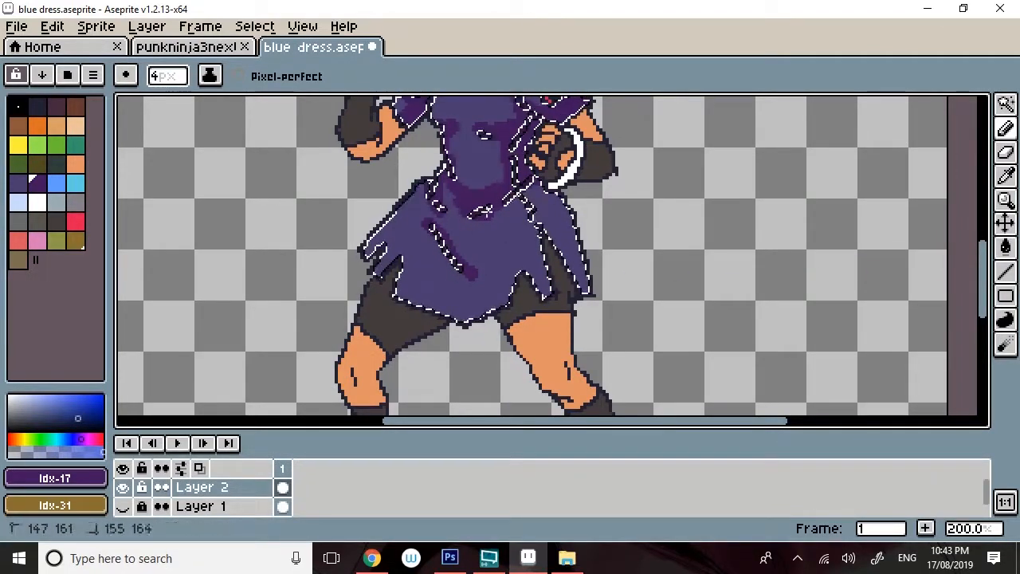
pyautogui.moveTo(568, 196); pyautogui.dragTo(561, 199)
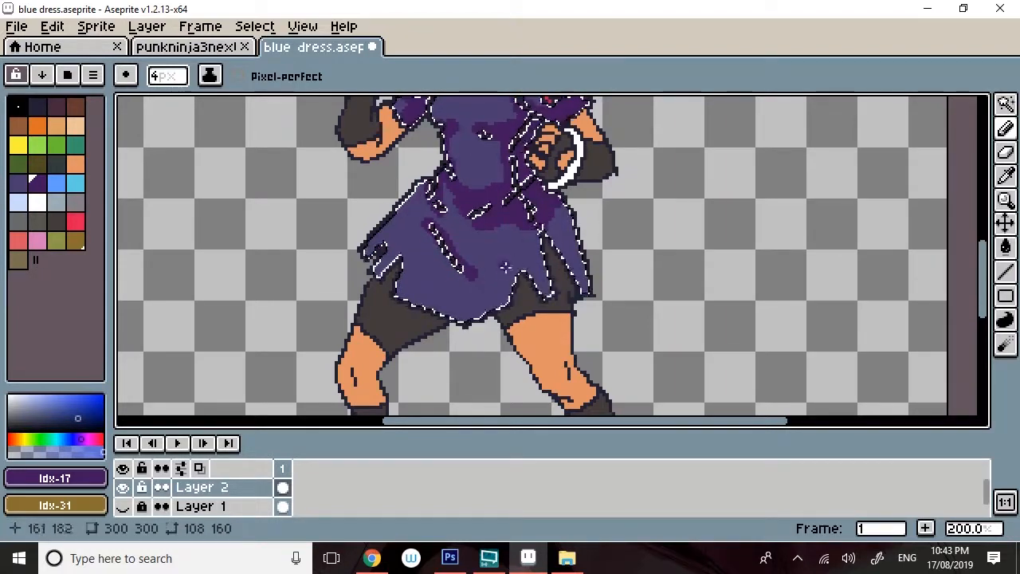
pyautogui.moveTo(503, 218)
pyautogui.mouseDown()
pyautogui.moveTo(523, 308)
pyautogui.moveTo(533, 308)
pyautogui.mouseUp()
pyautogui.moveTo(545, 213); pyautogui.dragTo(545, 214)
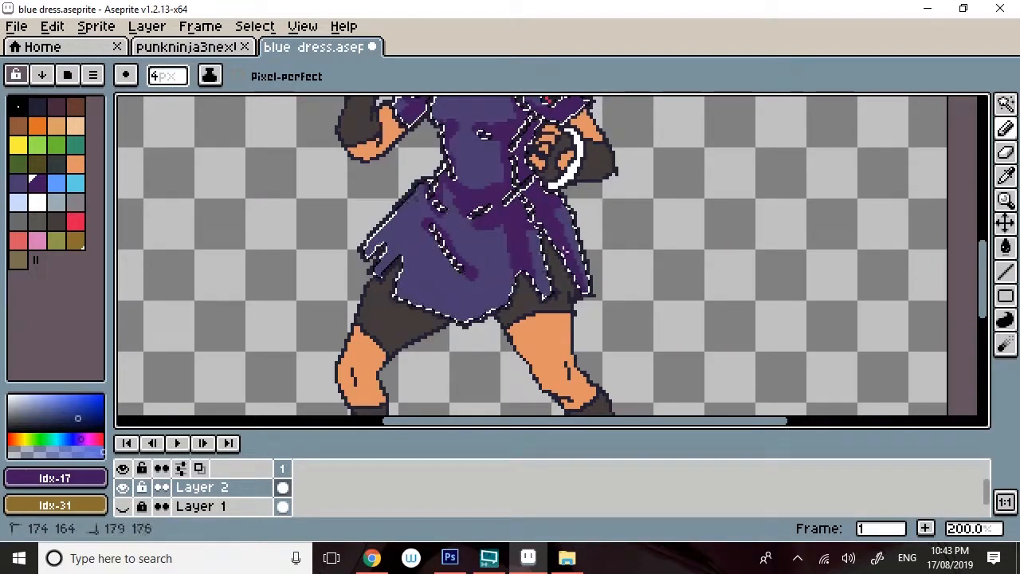
pyautogui.moveTo(561, 251); pyautogui.dragTo(563, 256)
pyautogui.moveTo(441, 251); pyautogui.dragTo(485, 299)
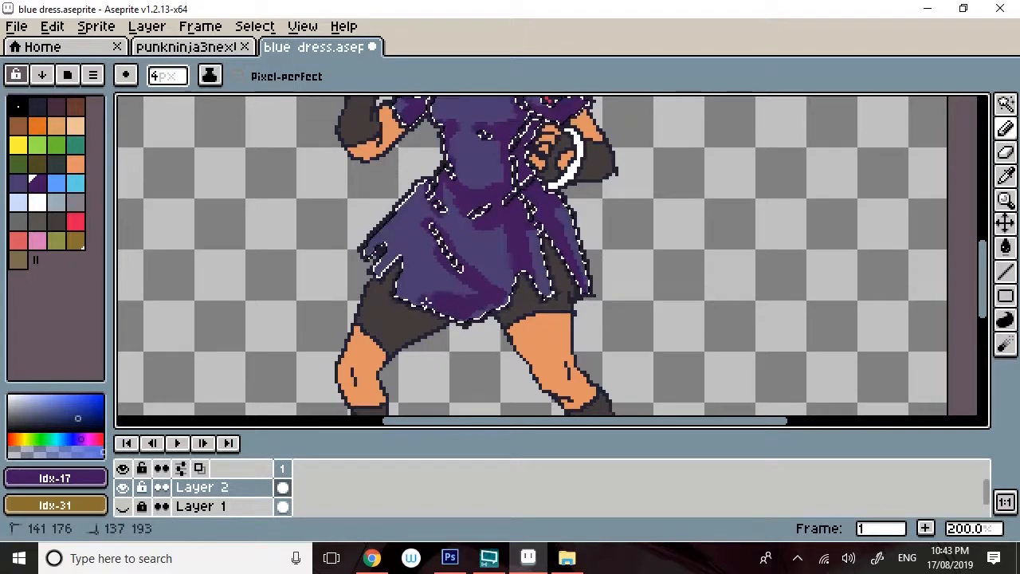
pyautogui.moveTo(397, 295)
pyautogui.mouseDown()
pyautogui.moveTo(391, 261)
pyautogui.moveTo(428, 229)
pyautogui.mouseUp()
pyautogui.moveTo(391, 258); pyautogui.dragTo(388, 276)
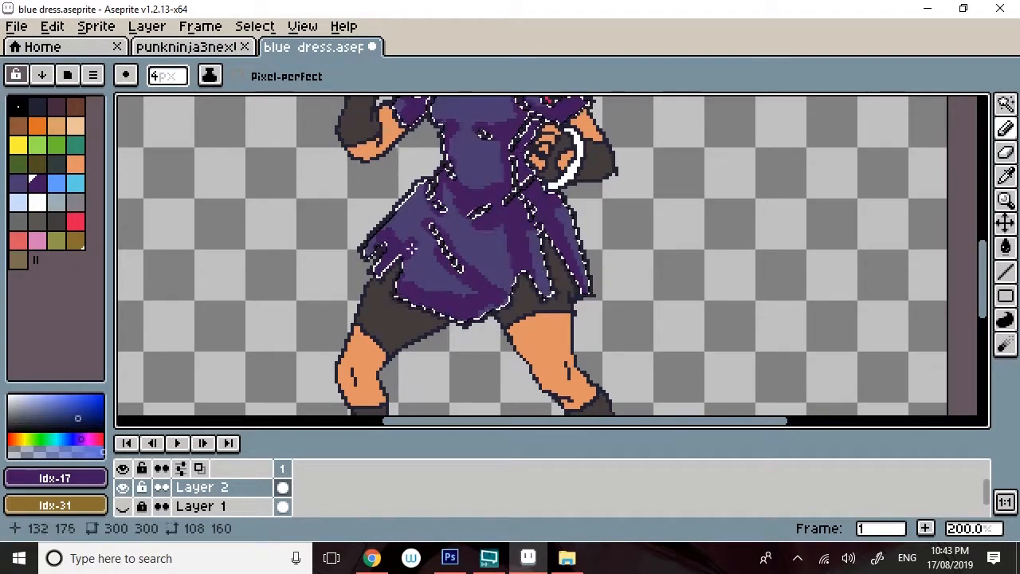
pyautogui.rightClick(486, 215)
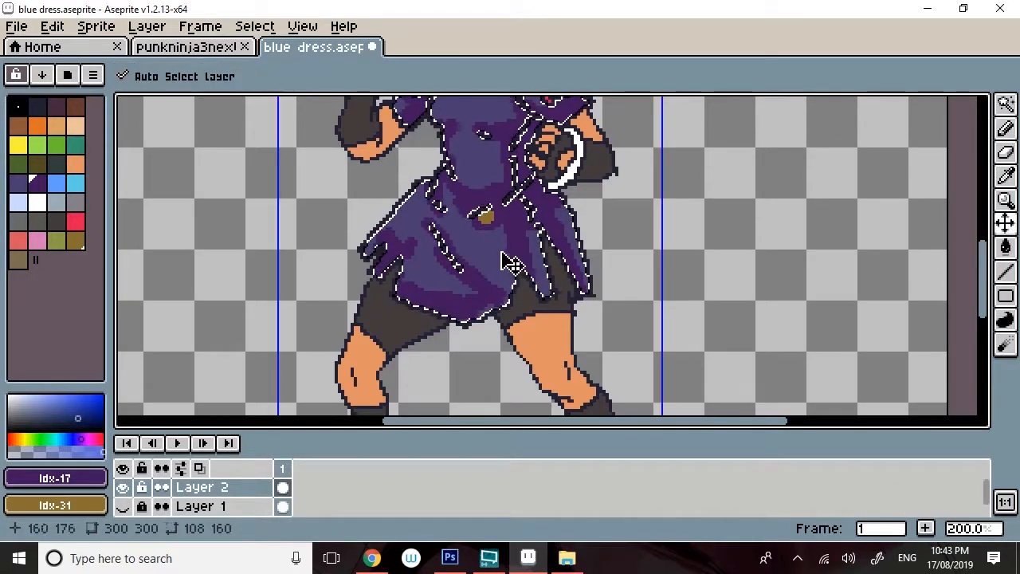
pyautogui.hotkey('ctrl', 'z')
# - Reduce the Pencil to 2 px and shade the purple panels of the shoes with dark purple
pyautogui.moveTo(162, 89); pyautogui.dragTo(160, 97)
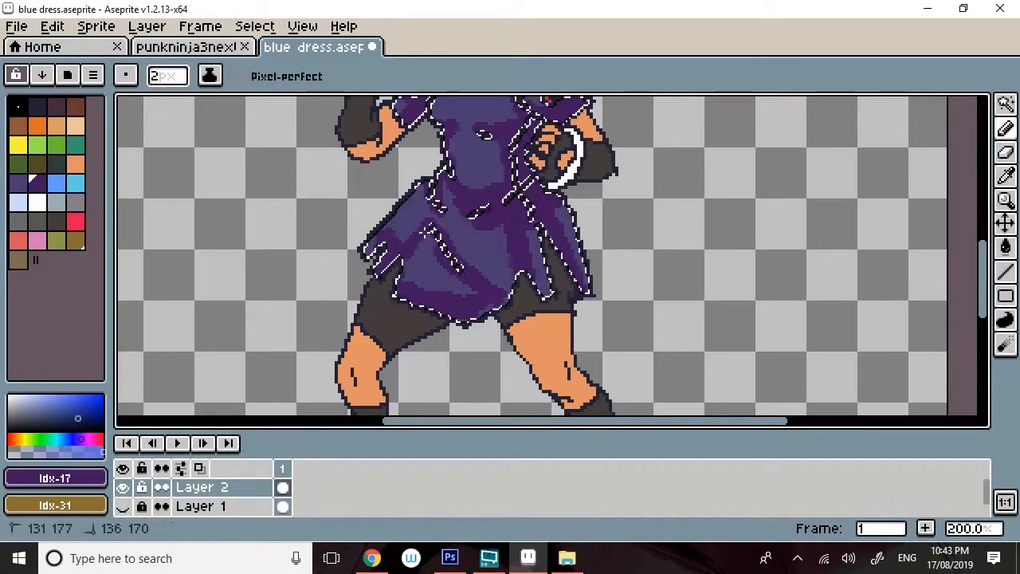
pyautogui.moveTo(987, 262); pyautogui.dragTo(954, 319)
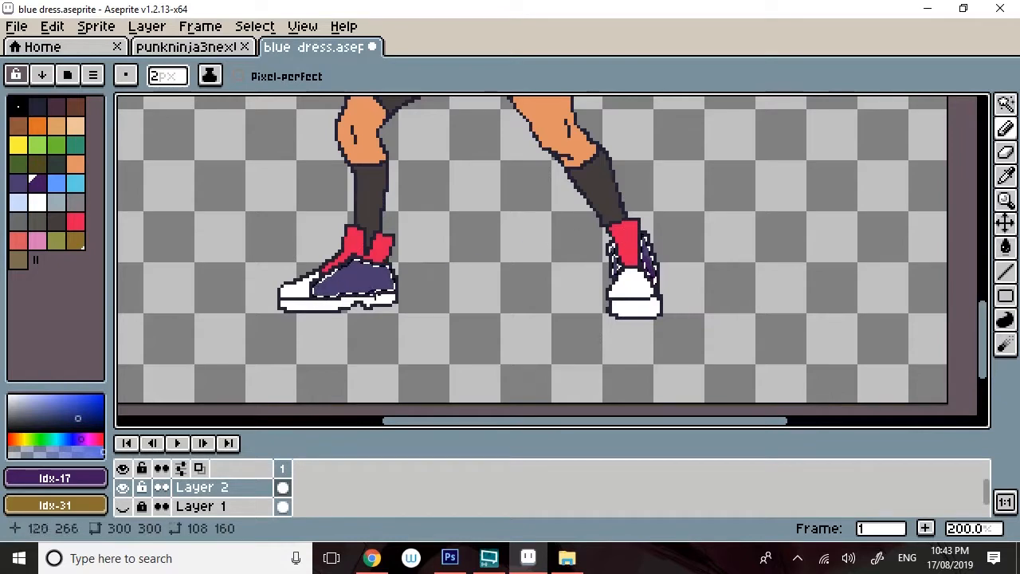
pyautogui.moveTo(350, 277)
pyautogui.mouseDown()
pyautogui.moveTo(319, 285)
pyautogui.moveTo(349, 275)
pyautogui.moveTo(333, 287)
pyautogui.moveTo(364, 280)
pyautogui.mouseUp()
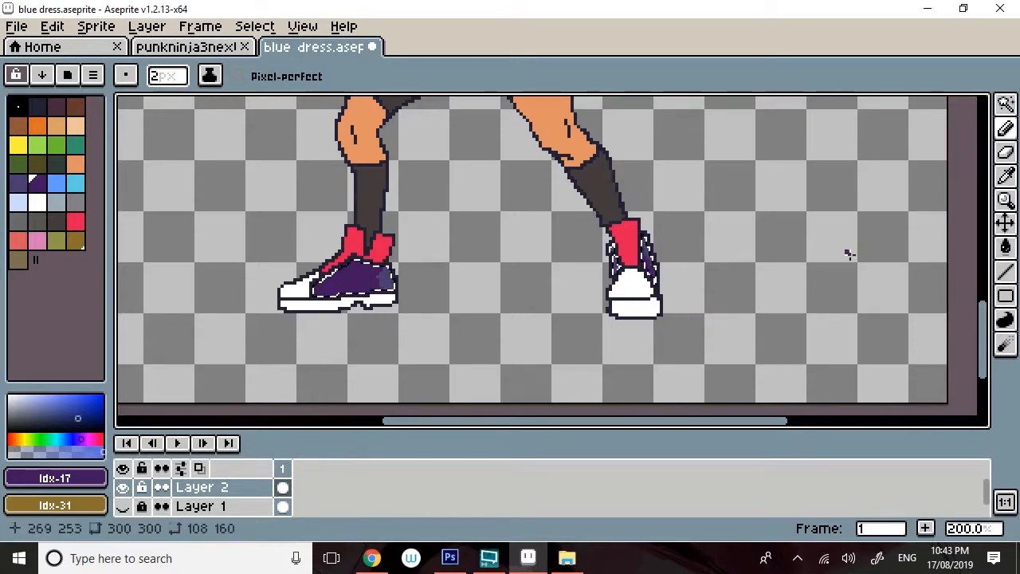
# - Switch to the browser to look at the Street Fighter Alpha 3 character sprites, and return to the dress sprite
pyautogui.moveTo(988, 319); pyautogui.dragTo(949, 221)
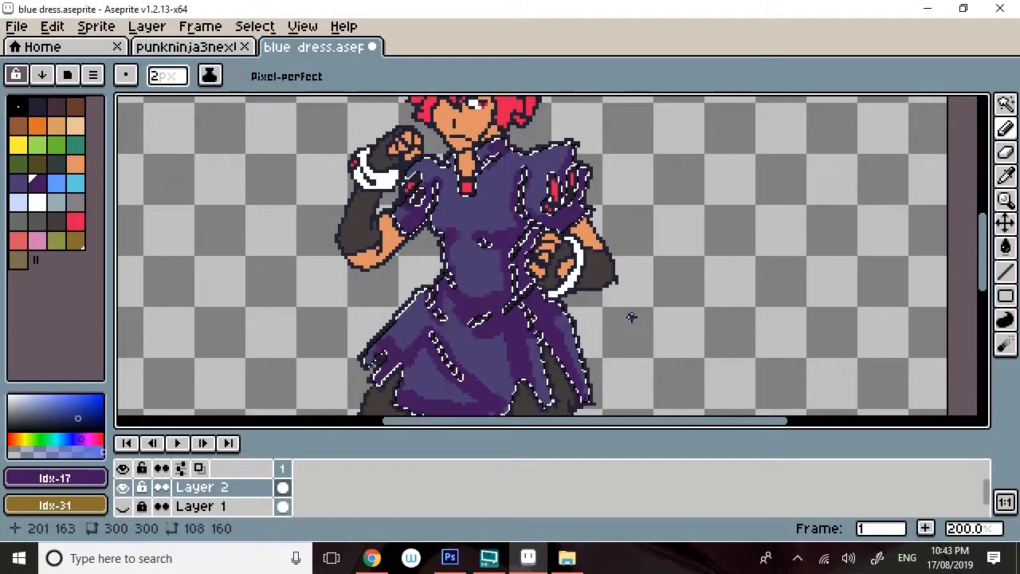
pyautogui.click(371, 558)
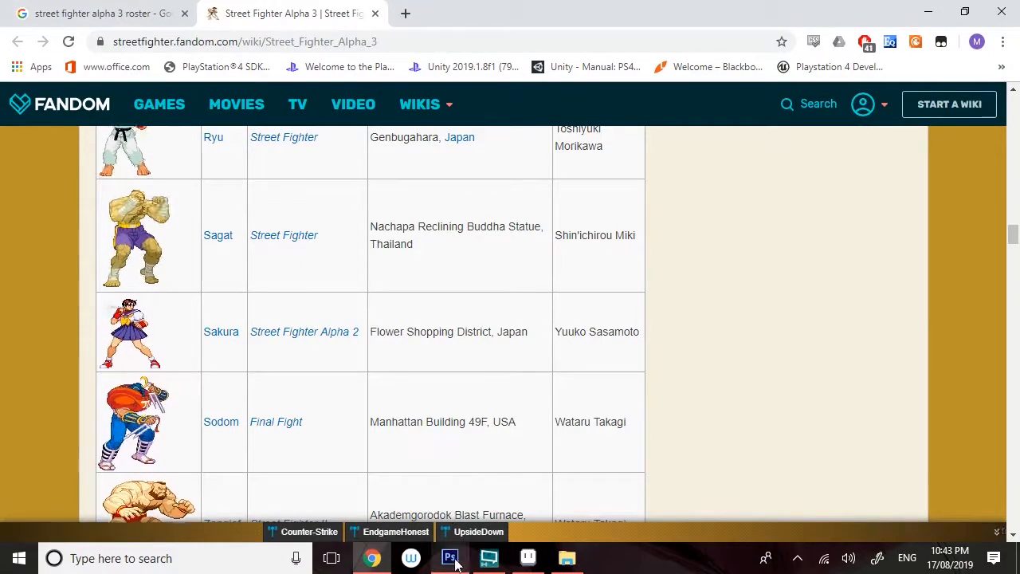
pyautogui.click(541, 514)
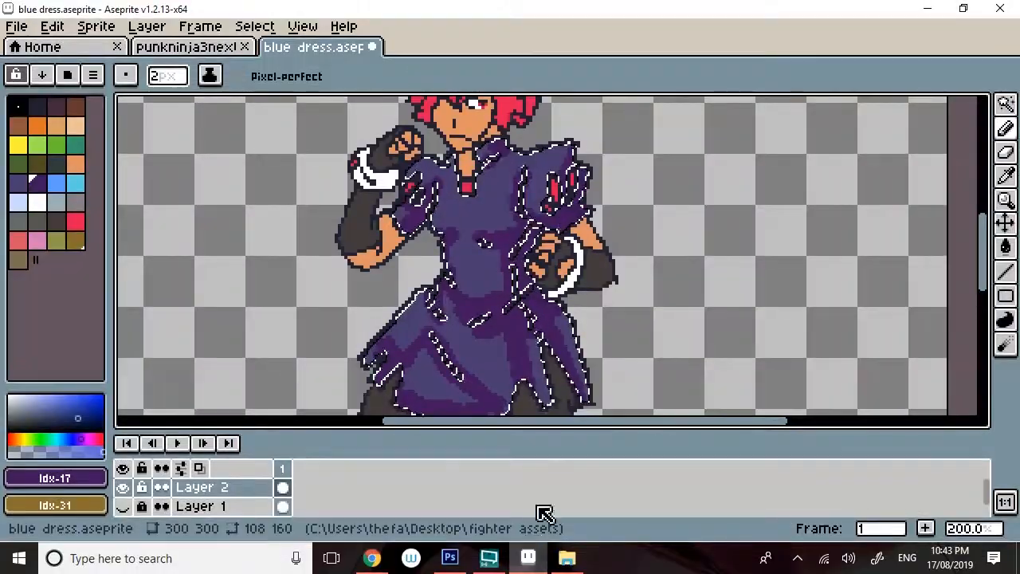
# - Change the palette's blue at index 18 to purple #3a2969 with HSV hue 256 and value 41
pyautogui.click(67, 189)
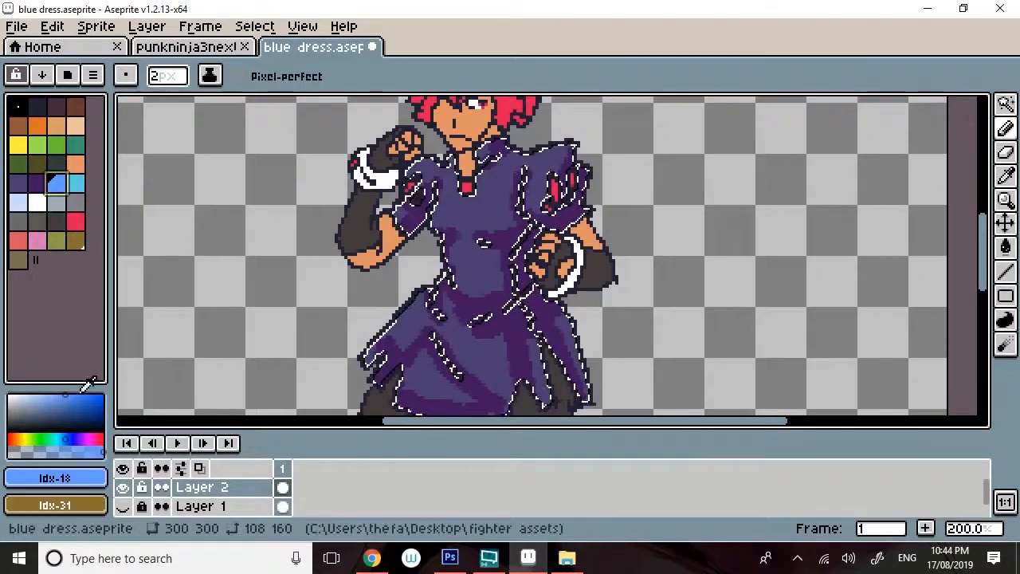
pyautogui.click(83, 479)
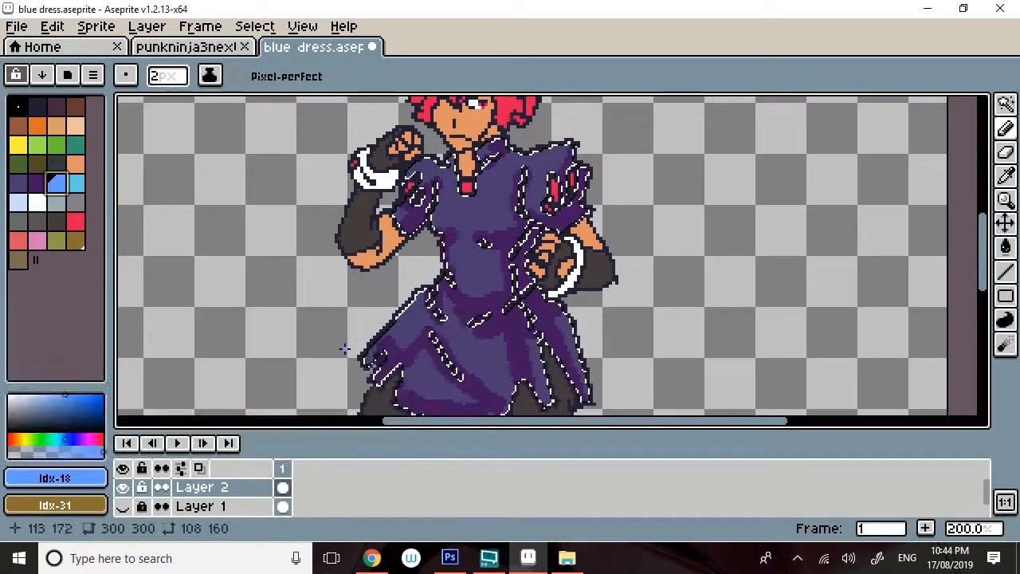
pyautogui.click(83, 481)
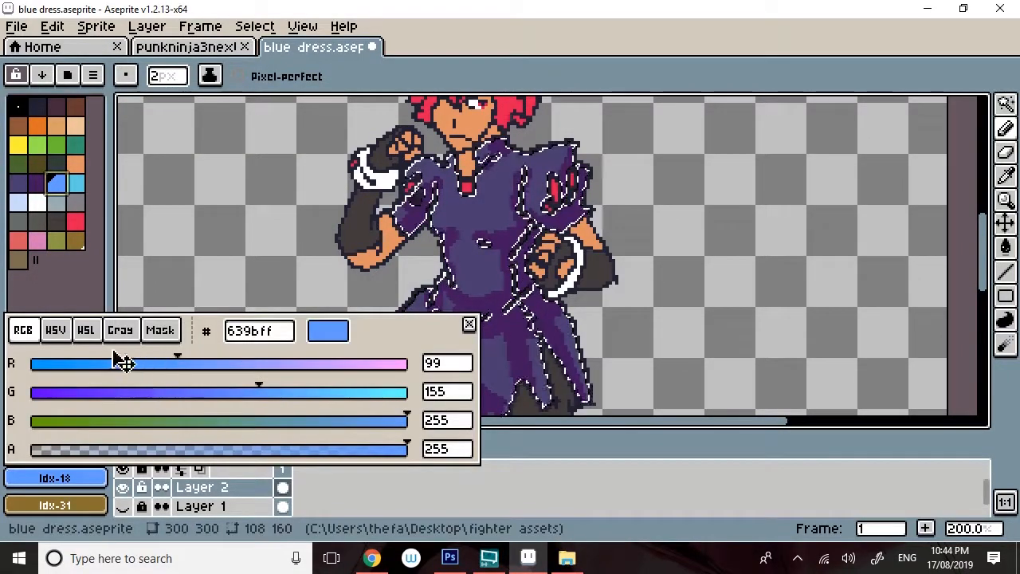
pyautogui.click(67, 334)
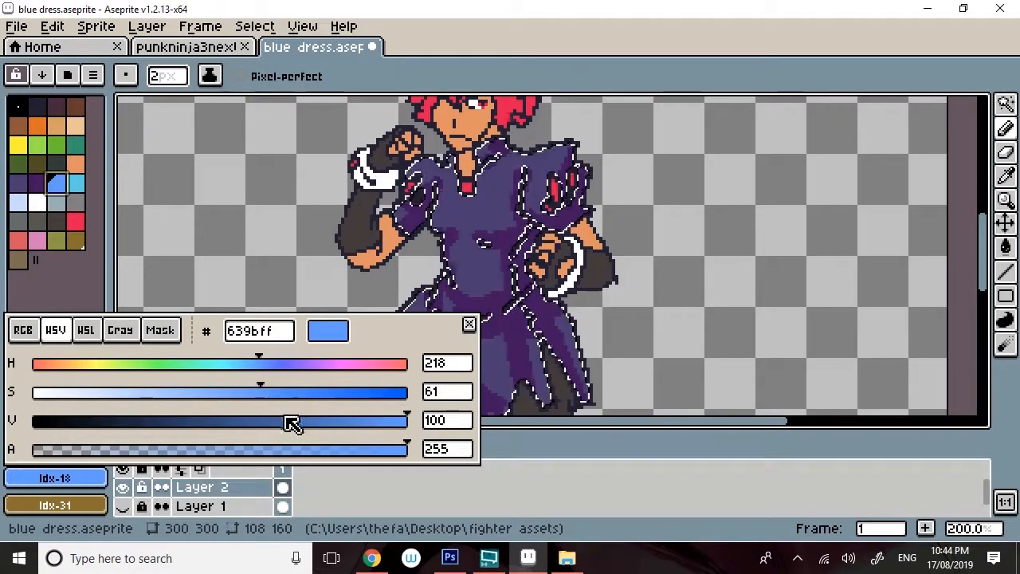
pyautogui.moveTo(348, 428); pyautogui.dragTo(196, 433)
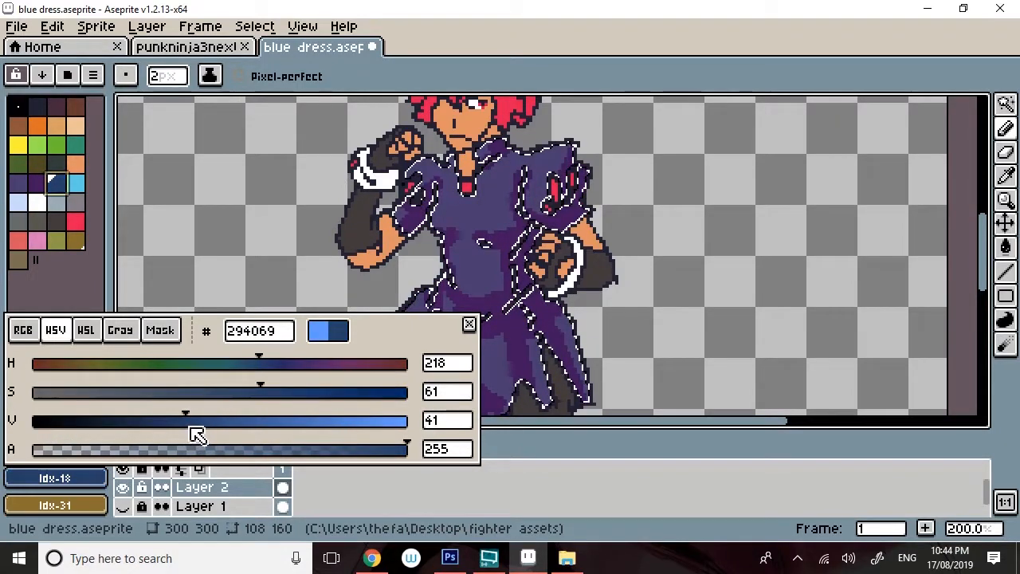
pyautogui.moveTo(276, 363); pyautogui.dragTo(298, 369)
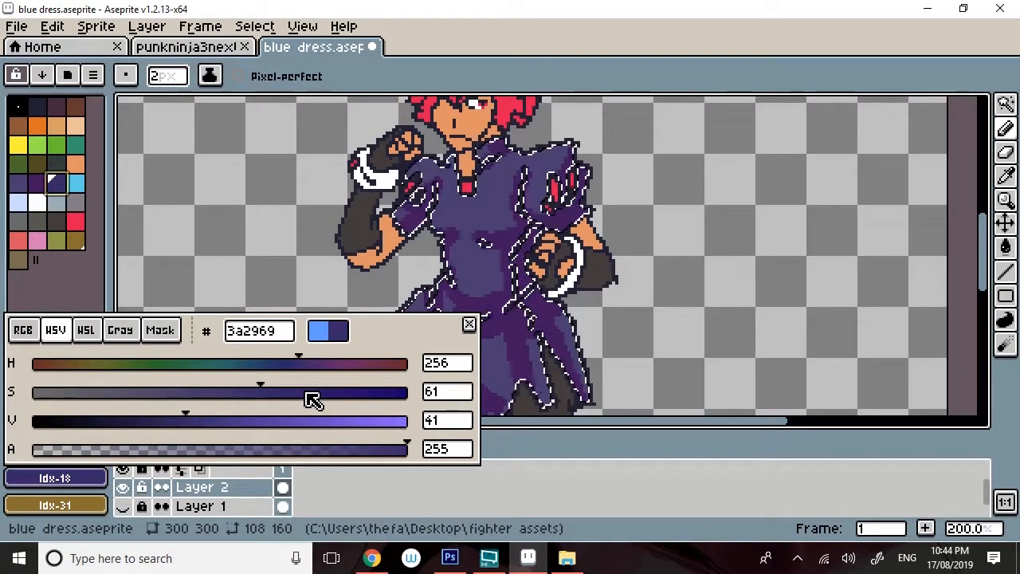
pyautogui.press('Escape')
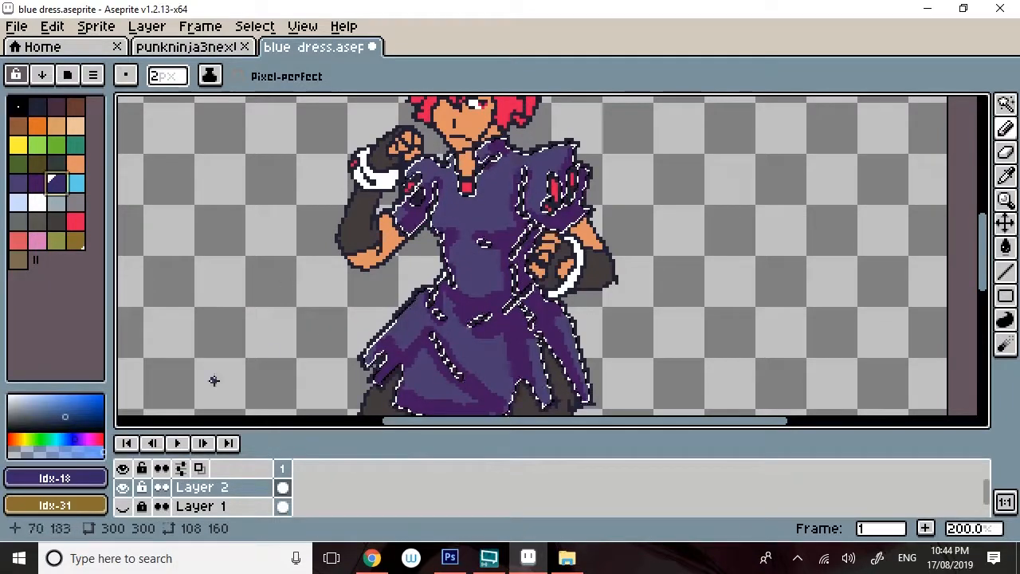
# - Darken palette colour 18 to #25183d by adjusting its red component and setting its HSV value to 24
pyautogui.click(54, 477)
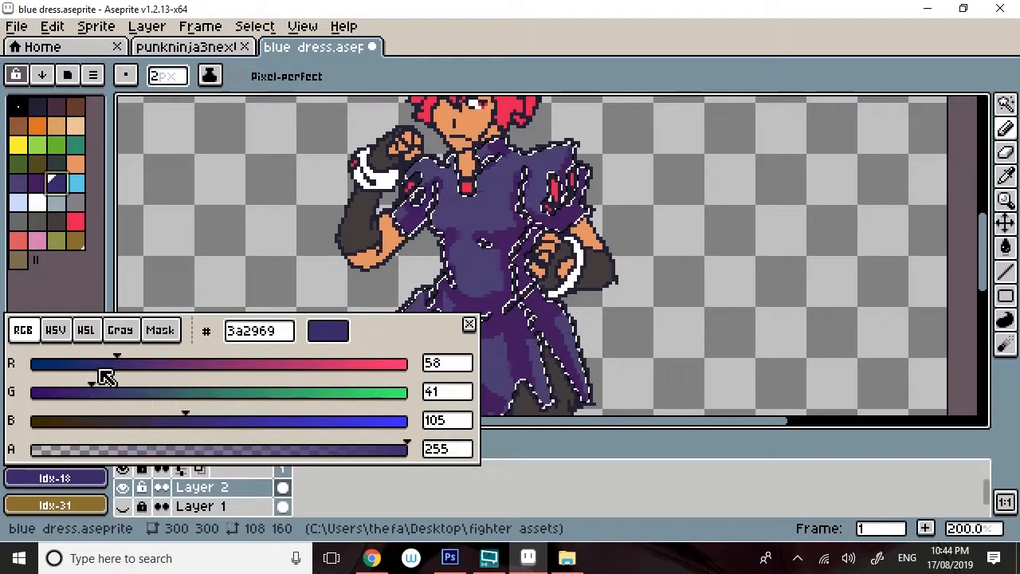
pyautogui.click(73, 365)
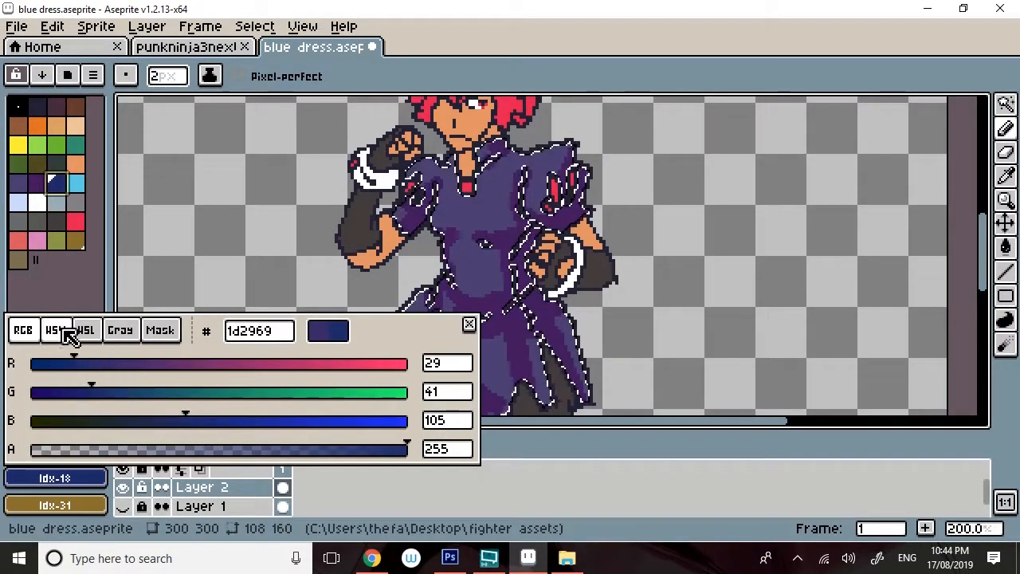
pyautogui.click(64, 330)
pyautogui.click(124, 419)
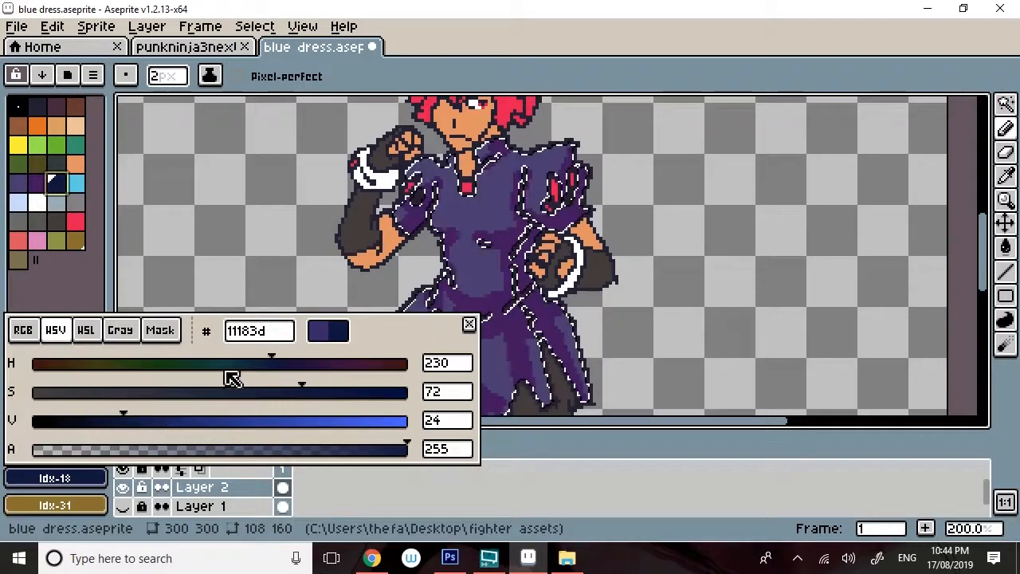
pyautogui.press('Escape')
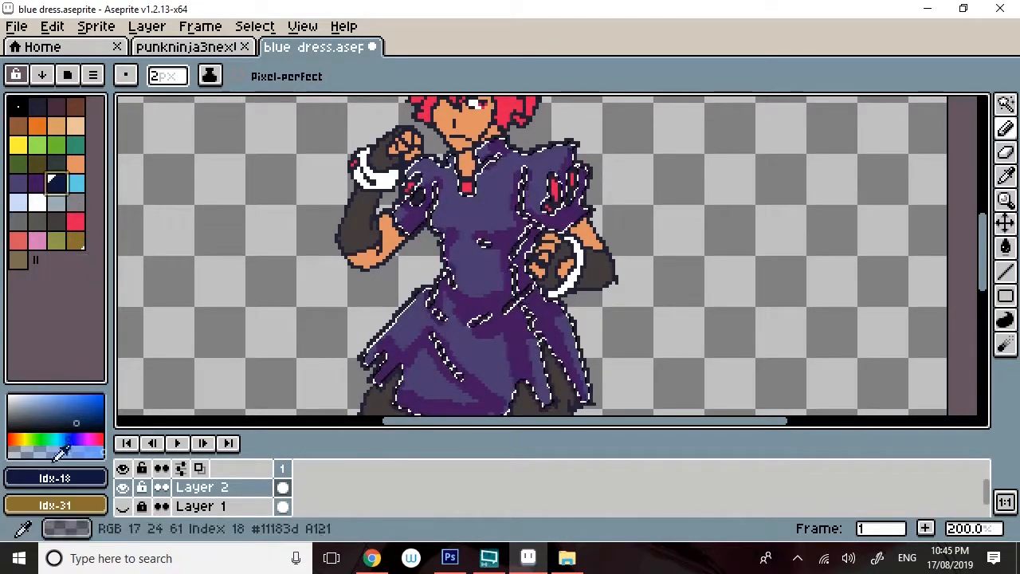
pyautogui.click(73, 477)
pyautogui.click(80, 363)
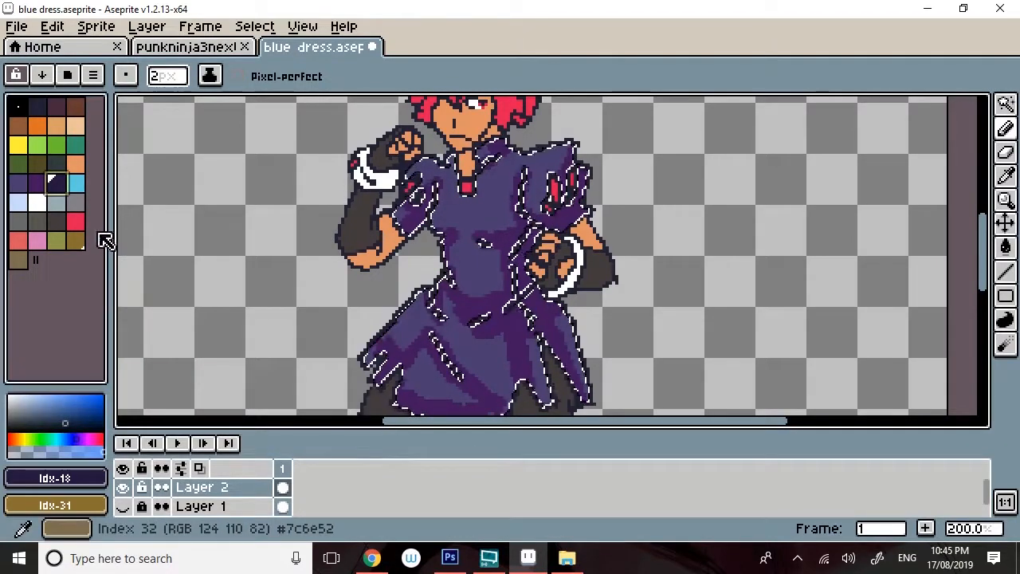
# - Compare the three neighbouring purple palette shades and set the darkest one's red to 47, giving #2f183d
pyautogui.click(24, 188)
pyautogui.click(41, 186)
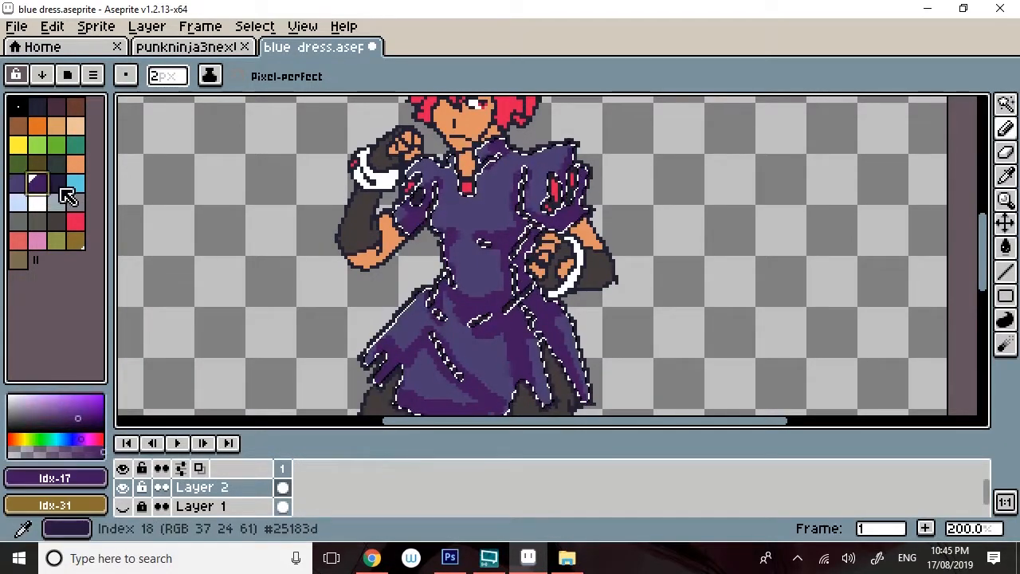
pyautogui.click(57, 187)
pyautogui.click(24, 186)
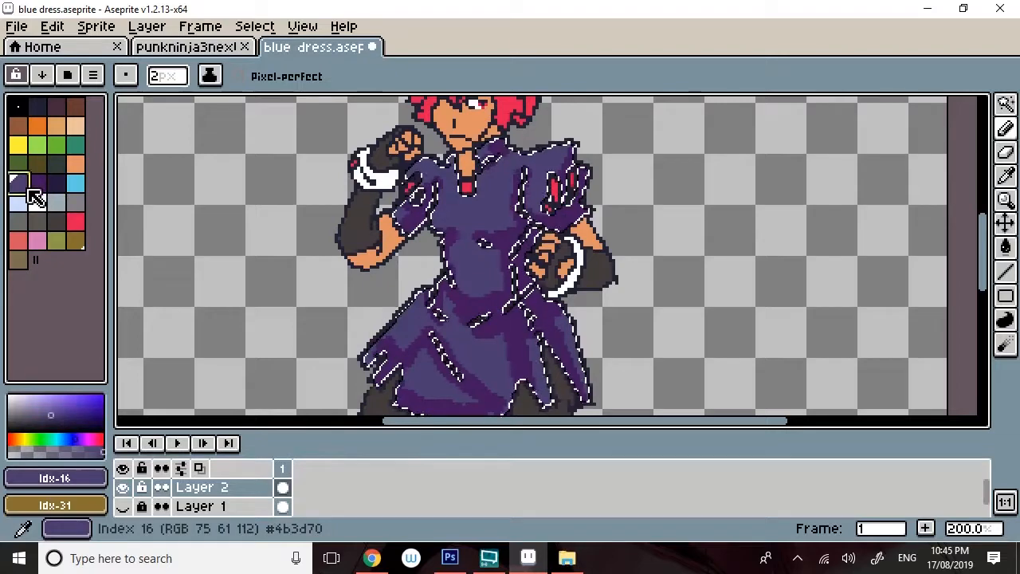
pyautogui.click(38, 188)
pyautogui.click(57, 187)
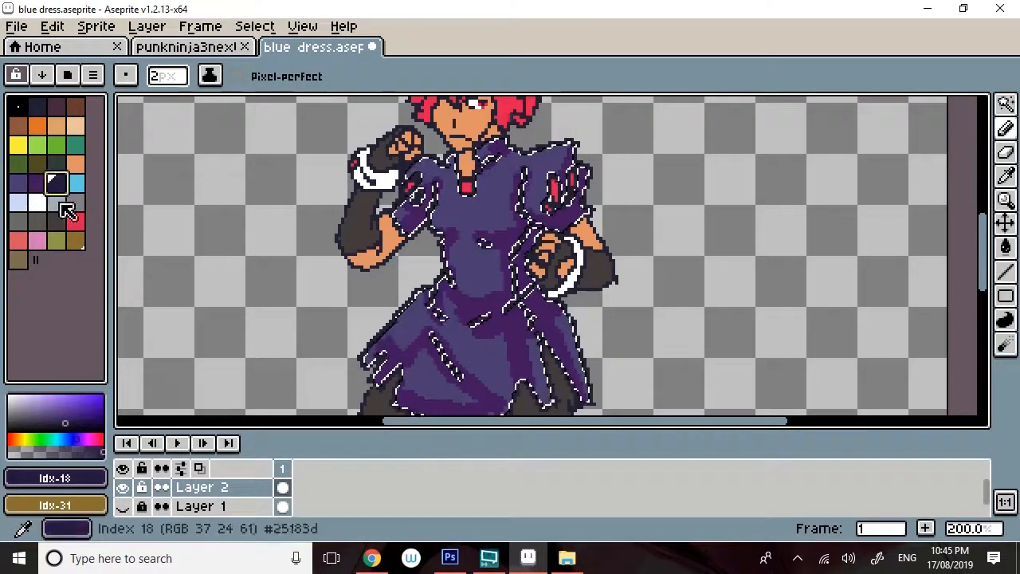
pyautogui.click(85, 487)
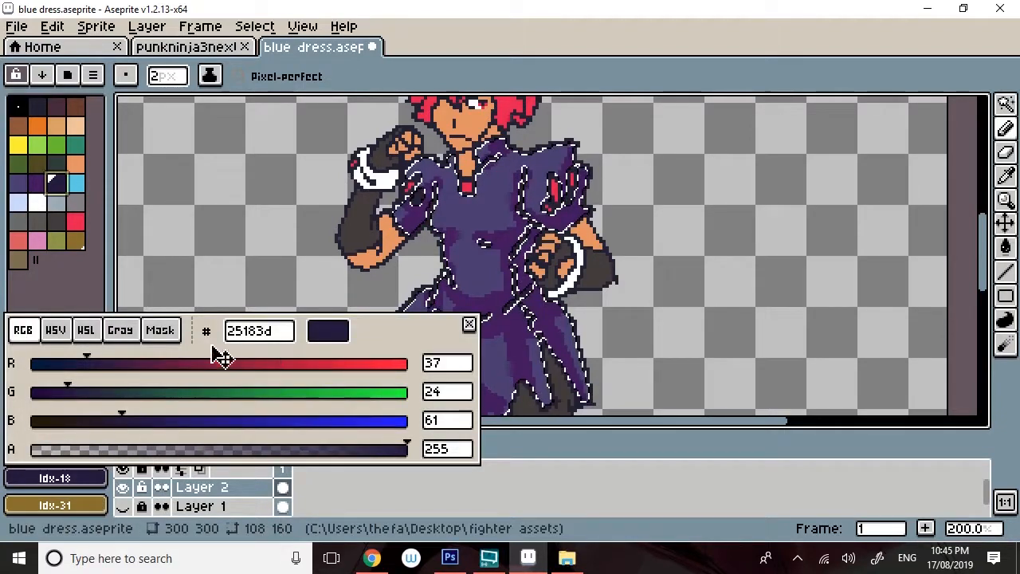
pyautogui.moveTo(108, 365); pyautogui.dragTo(127, 365)
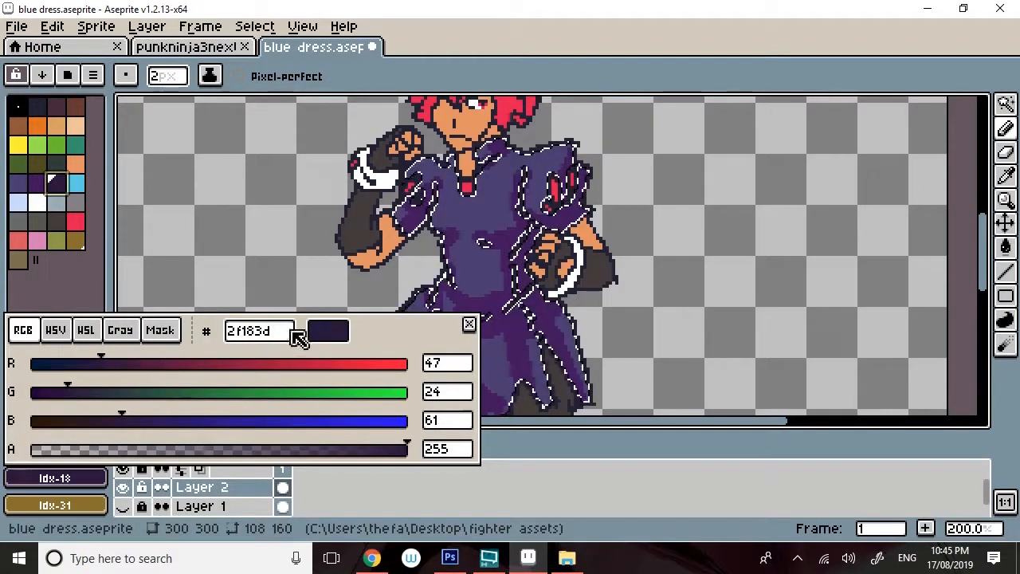
pyautogui.click(468, 326)
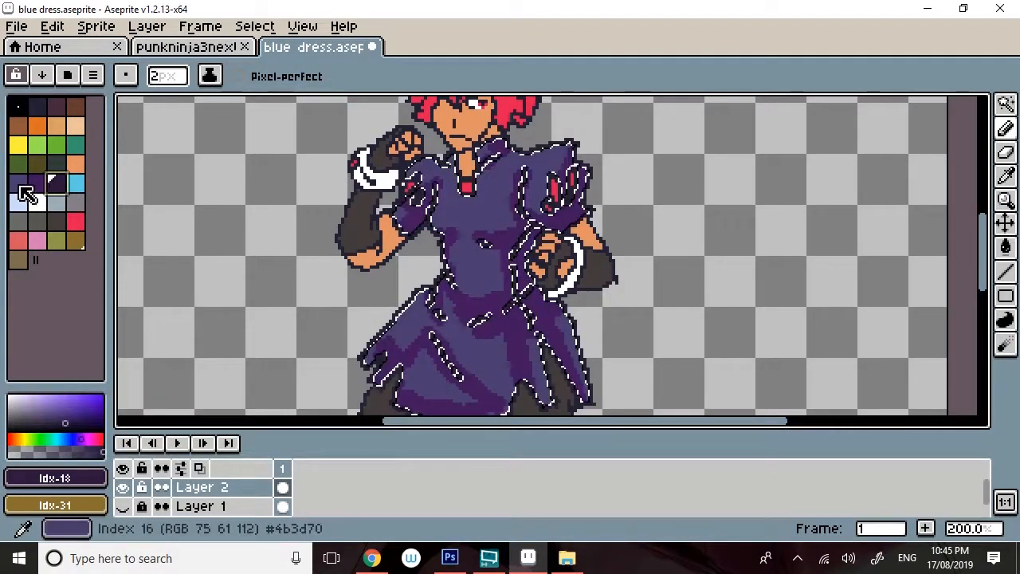
# - Make palette colour 18 the drawing colour and select all the purple shadow areas of the dress and shoes with the Magic Wand
pyautogui.click(22, 187)
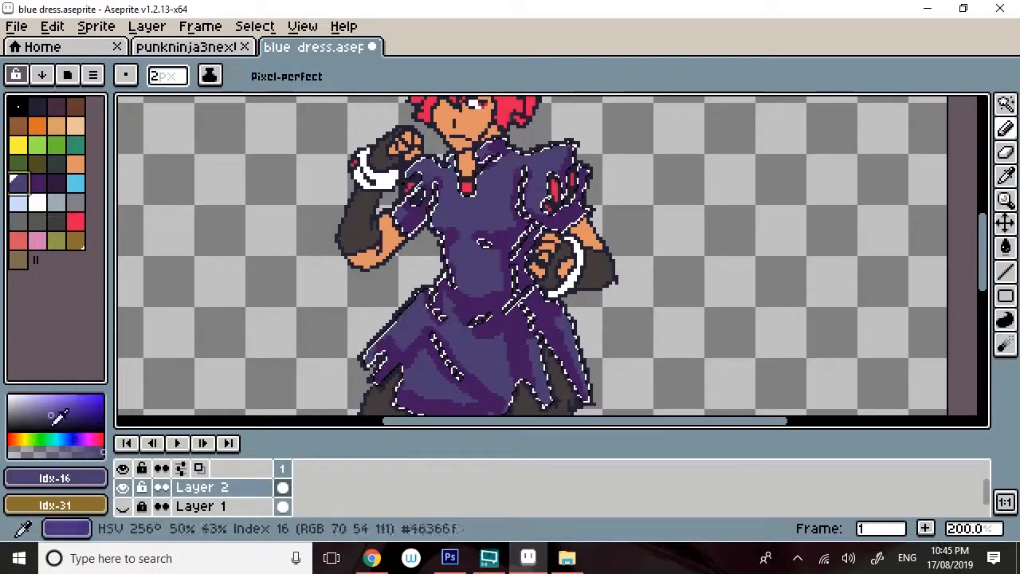
pyautogui.click(37, 185)
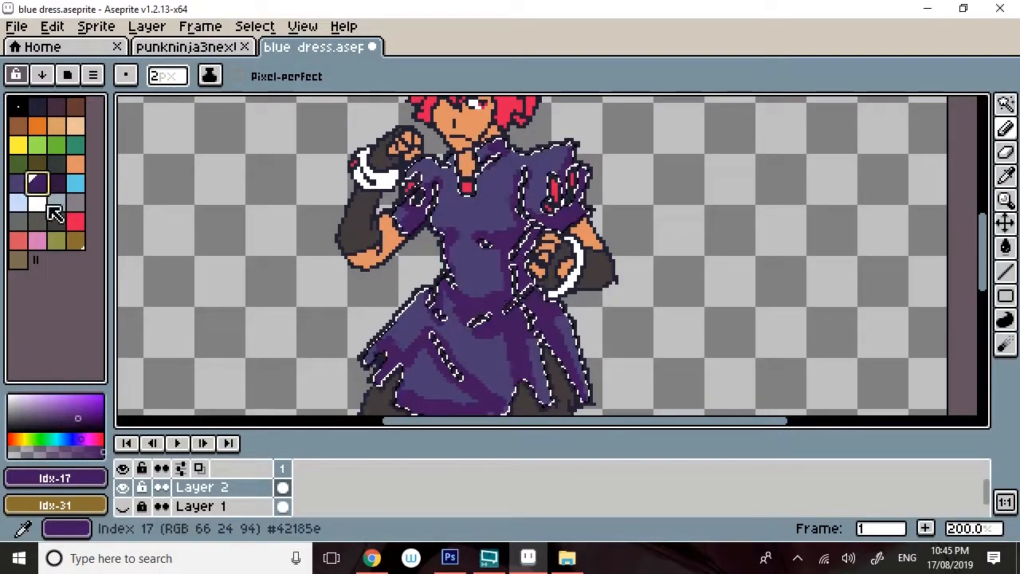
pyautogui.click(57, 184)
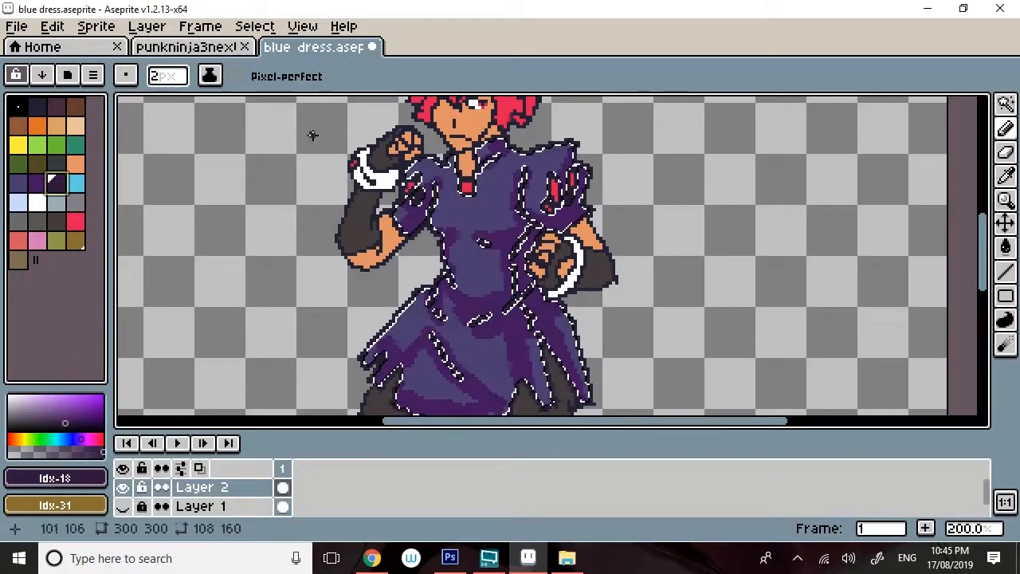
pyautogui.click(1004, 105)
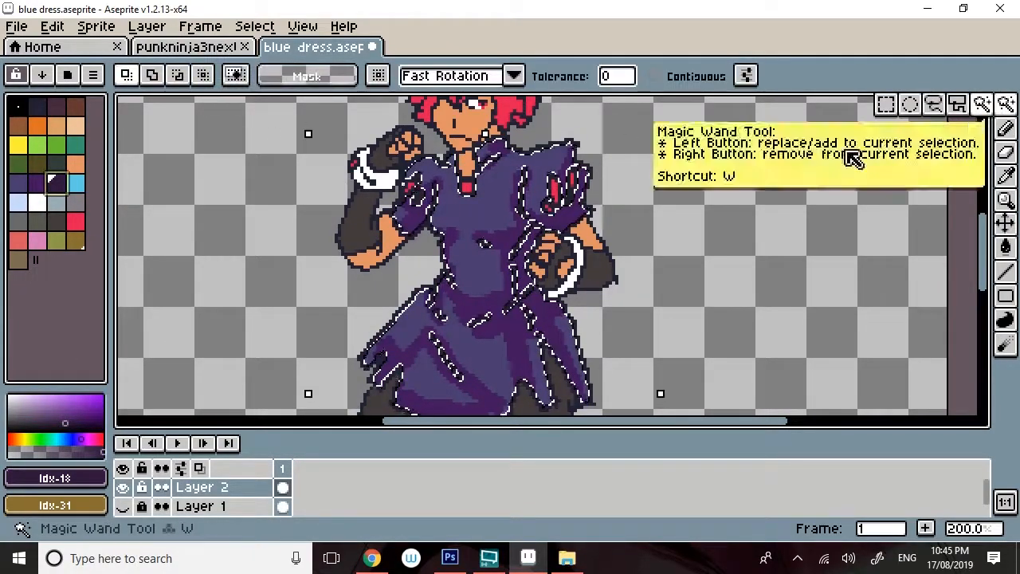
pyautogui.click(255, 26)
pyautogui.click(266, 67)
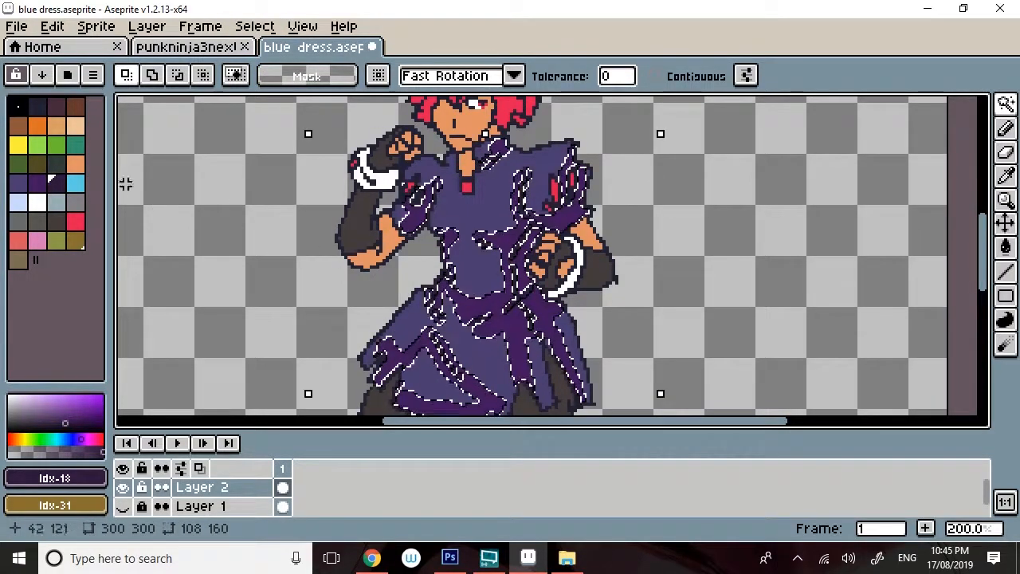
# - Paint the deepest folds of the dress and the shoe shadows in the darkest purple with the Pencil, and clear the selection
pyautogui.click(1004, 129)
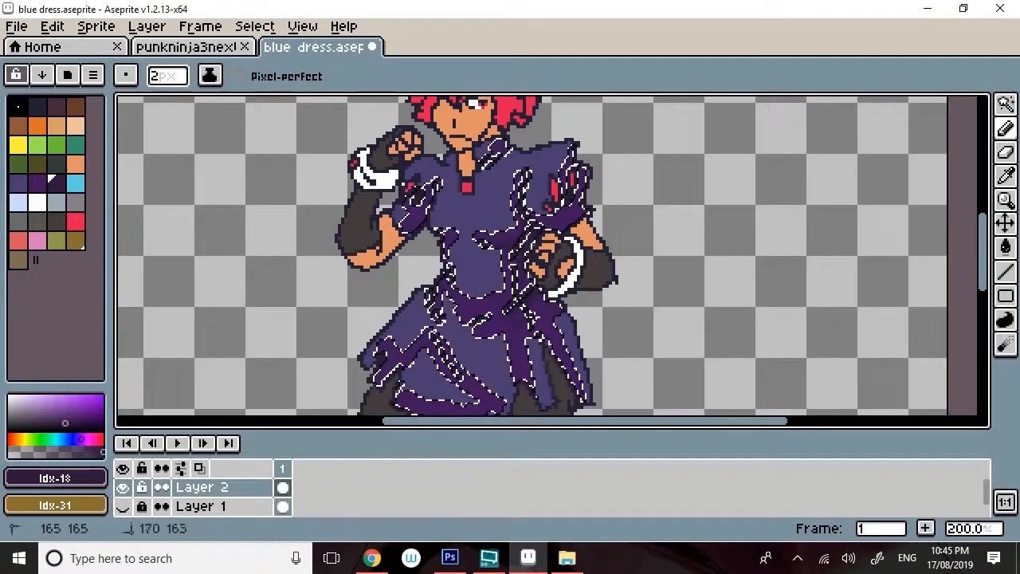
pyautogui.moveTo(984, 253); pyautogui.dragTo(962, 281)
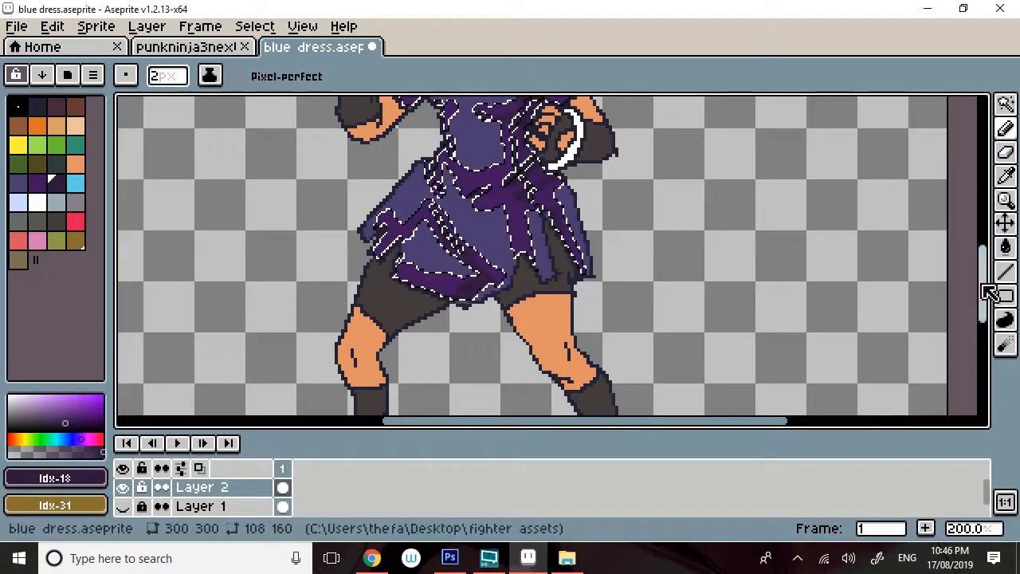
pyautogui.moveTo(983, 289); pyautogui.dragTo(983, 338)
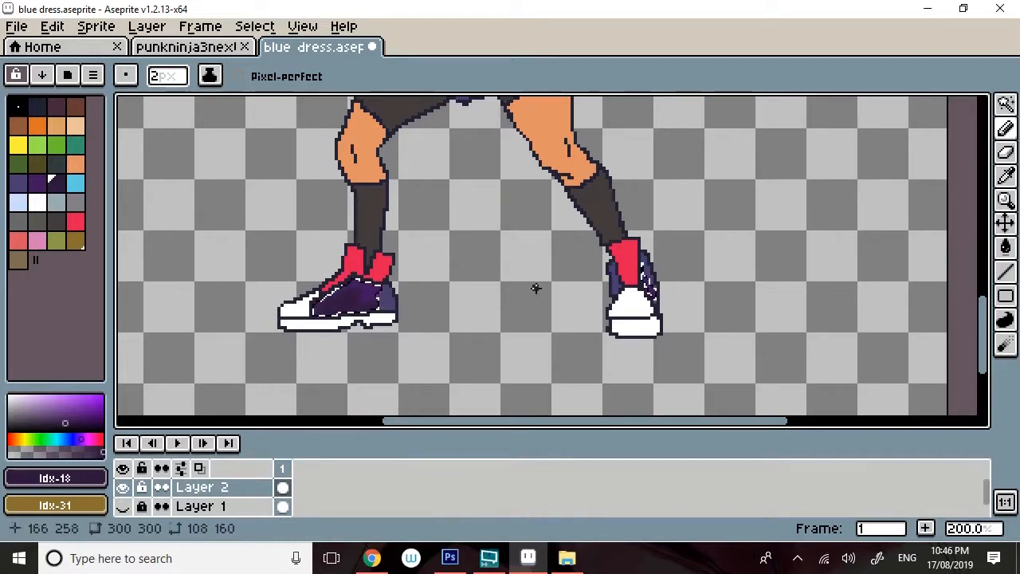
pyautogui.click(268, 32)
pyautogui.click(275, 66)
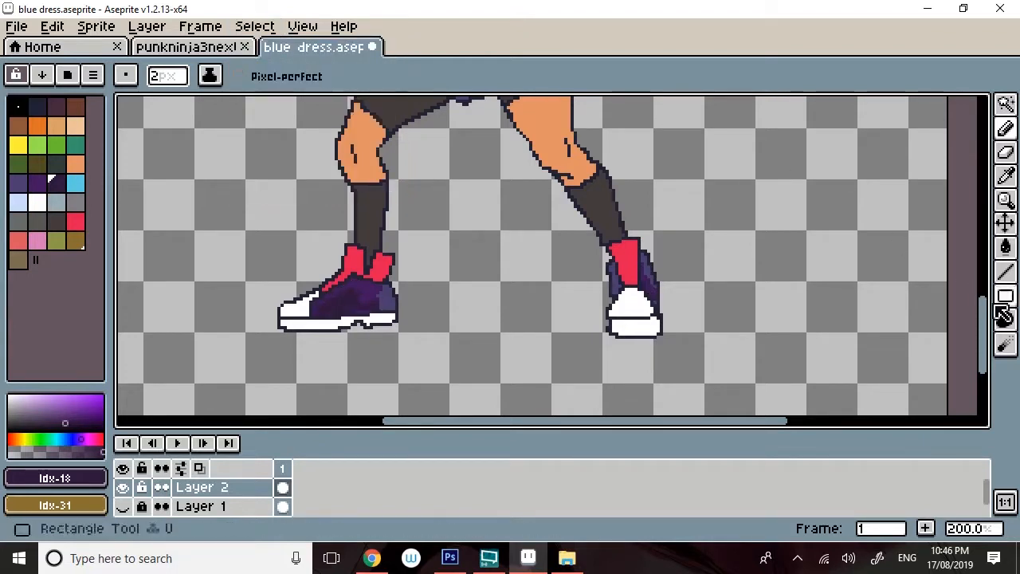
# - Reselect the purple shadow areas, touch up the dark shading on the front shoe with the Pencil, and deselect
pyautogui.moveTo(990, 326); pyautogui.dragTo(981, 302)
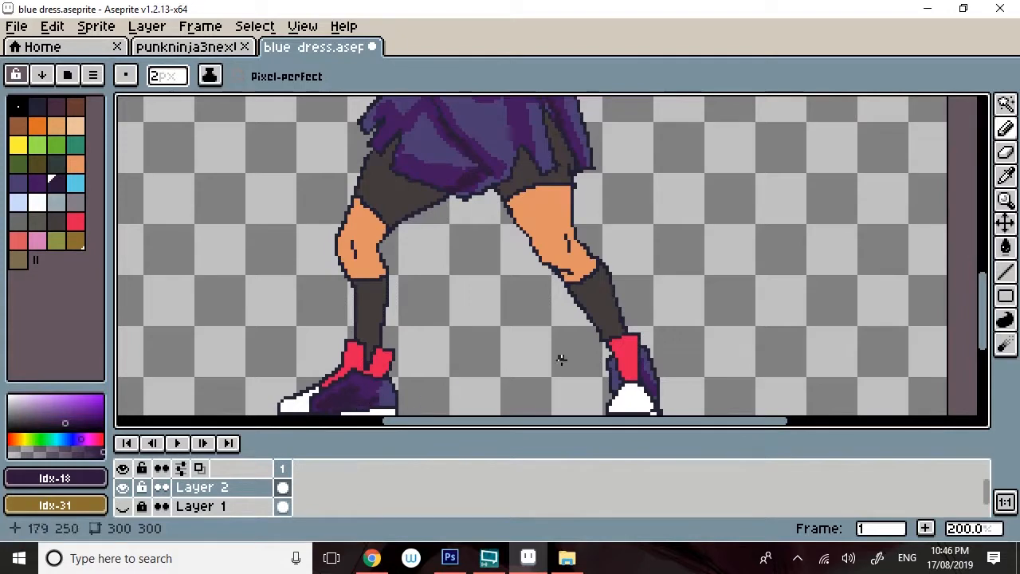
pyautogui.click(1005, 103)
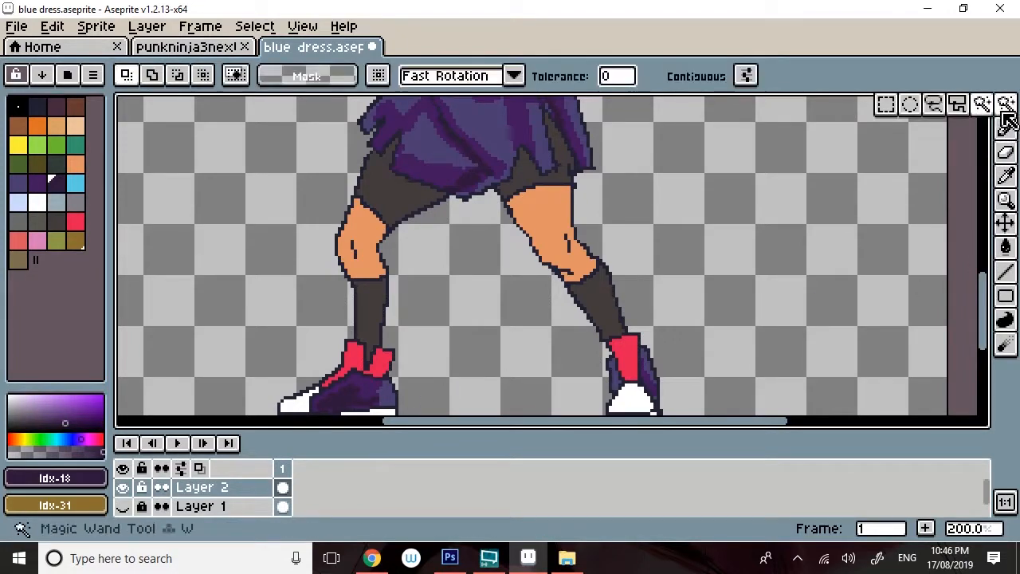
pyautogui.click(371, 394)
pyautogui.click(1005, 127)
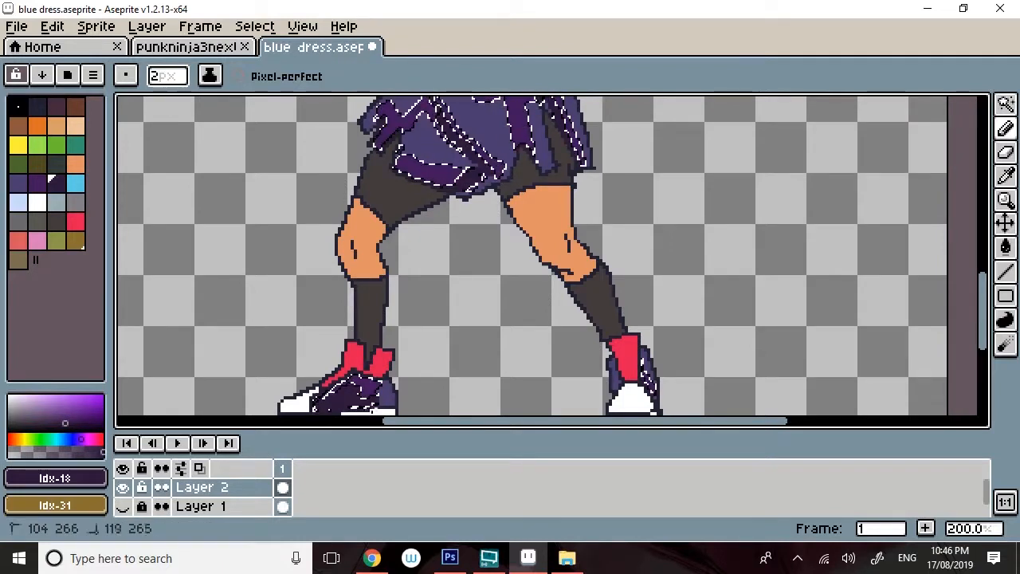
pyautogui.click(259, 28)
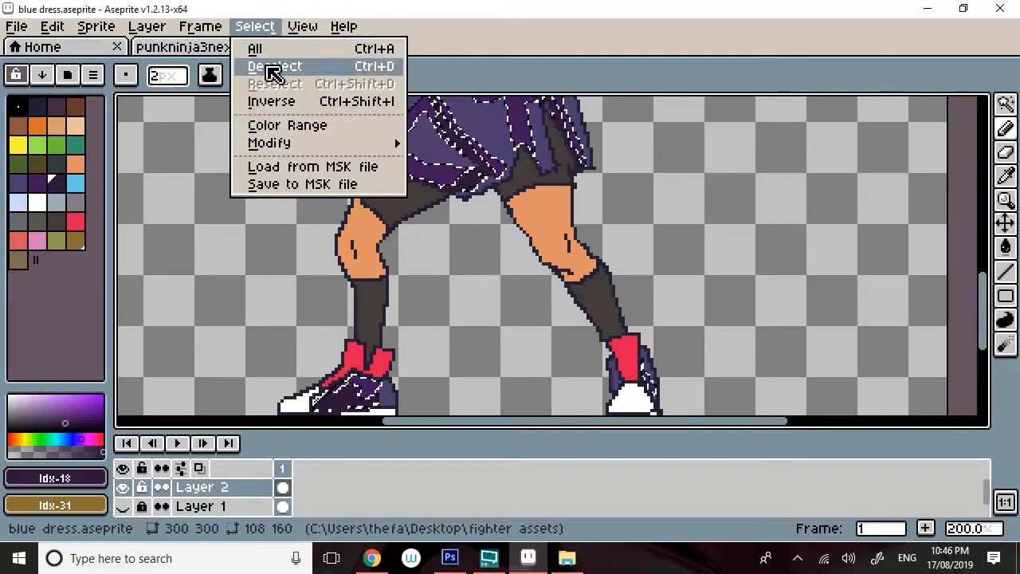
pyautogui.click(269, 68)
# - Change the light blue palette colour 19 to a brown, #784035, by adjusting its HSV hue and value
pyautogui.moveTo(987, 284); pyautogui.dragTo(959, 221)
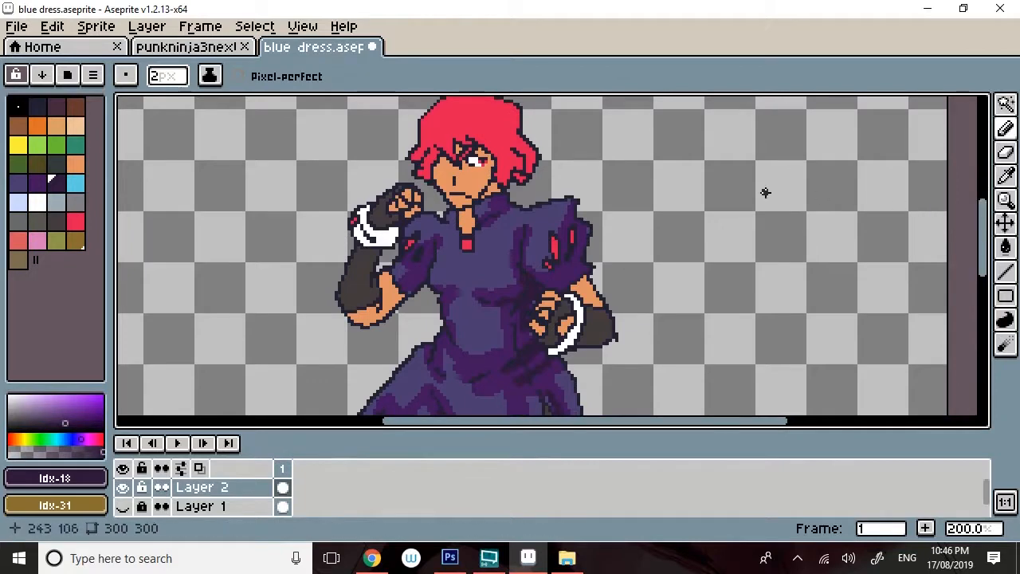
pyautogui.click(74, 183)
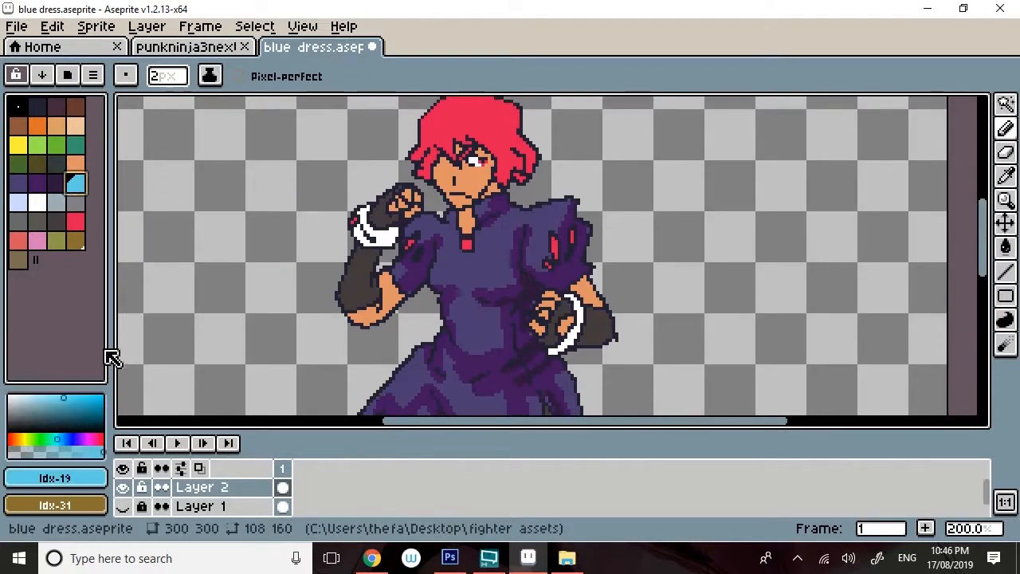
pyautogui.click(69, 478)
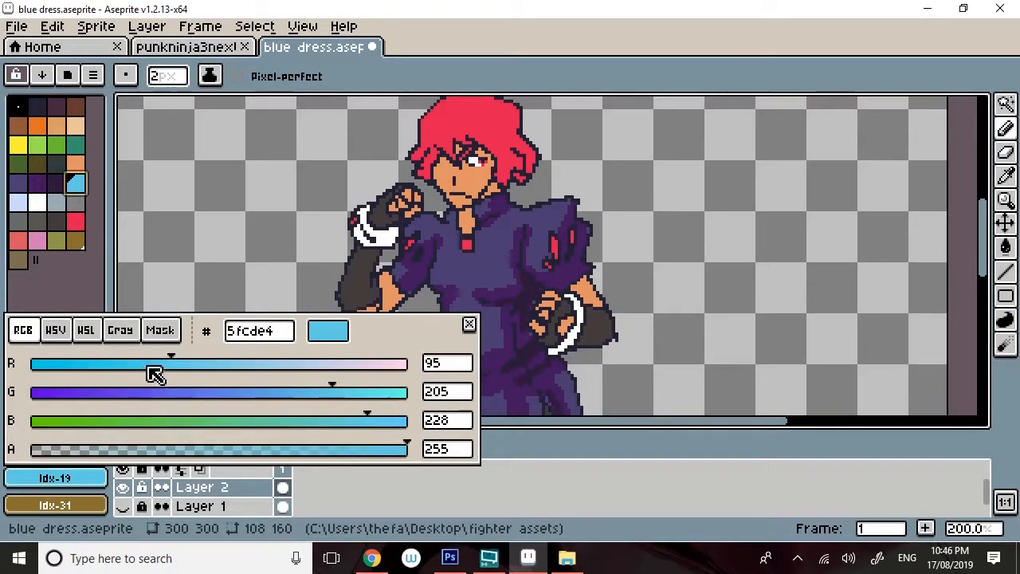
pyautogui.click(56, 330)
pyautogui.moveTo(62, 367); pyautogui.dragTo(48, 366)
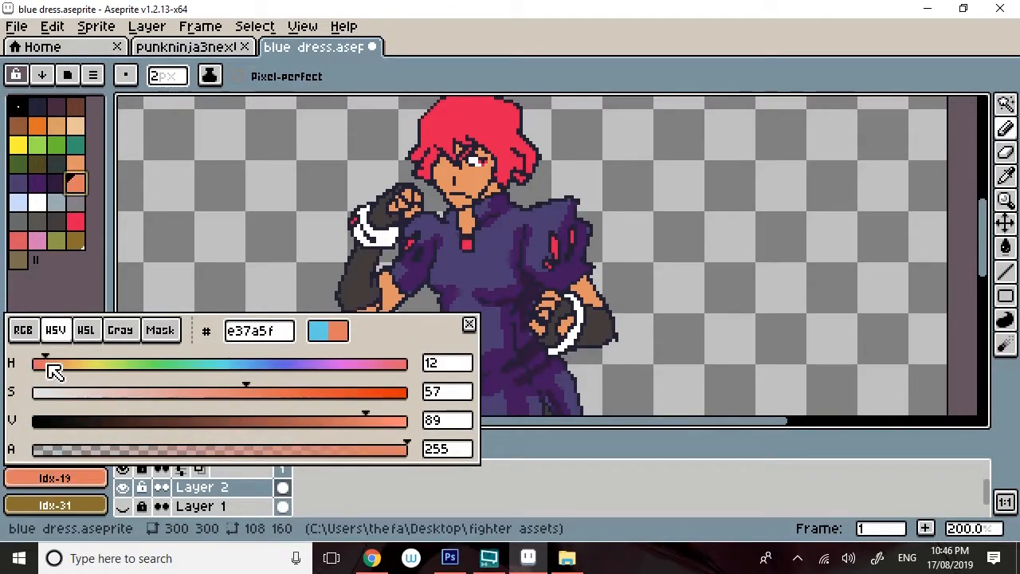
pyautogui.click(207, 421)
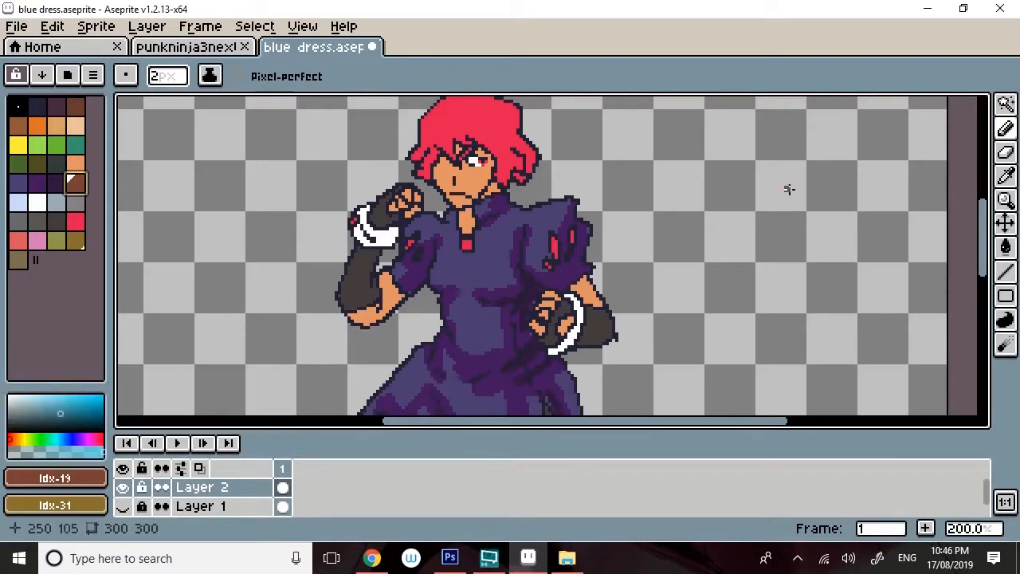
# - Select the orange skin areas with the Magic Wand and paint a brown shadow on the side of the face
pyautogui.click(1006, 104)
pyautogui.click(539, 207)
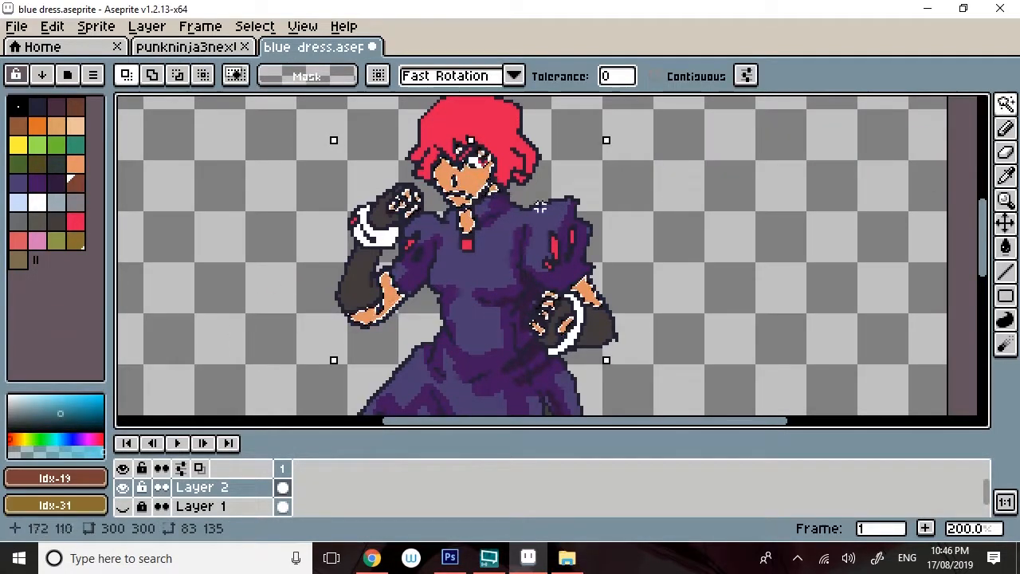
pyautogui.click(1005, 128)
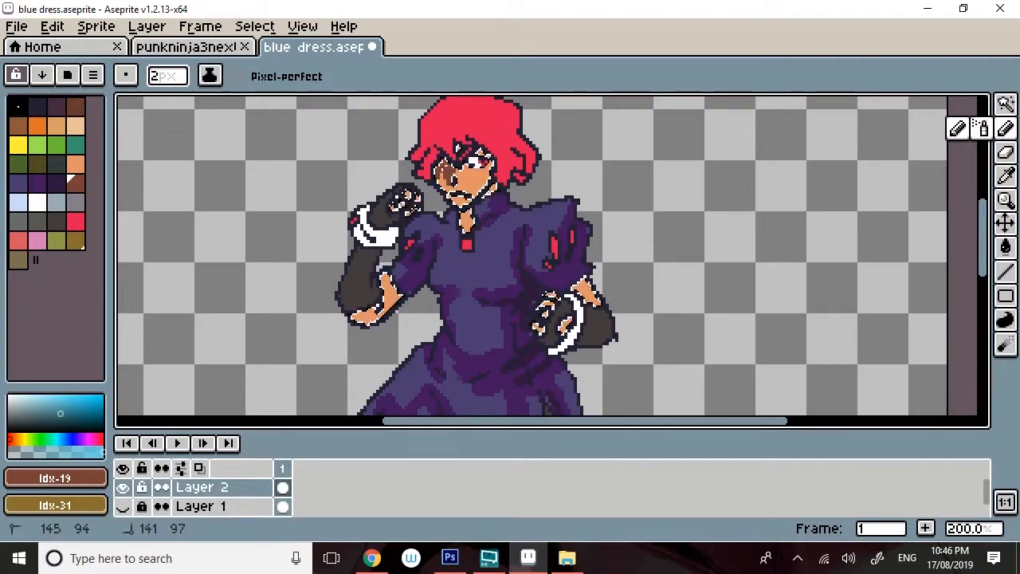
pyautogui.moveTo(441, 165); pyautogui.dragTo(445, 184)
# - Adjust palette colour 19 to HSV hue 1, saturation 62 and value 53, giving #873533
pyautogui.click(85, 478)
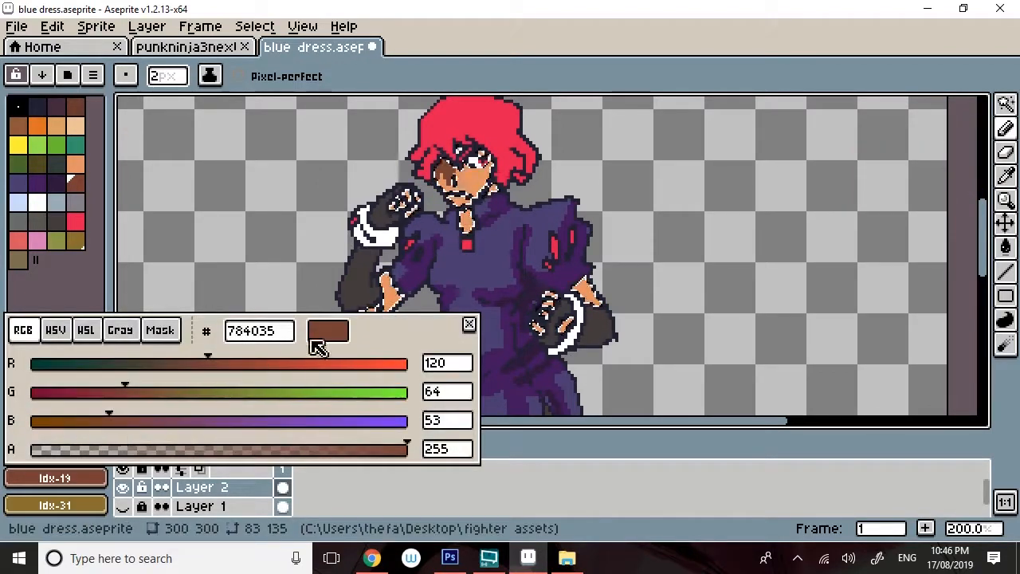
pyautogui.click(57, 330)
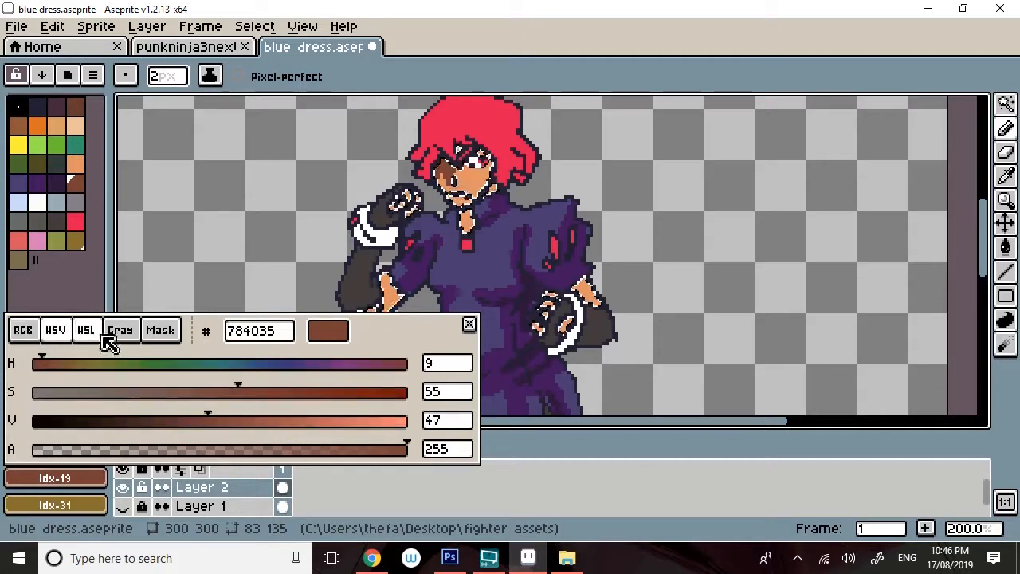
pyautogui.click(266, 399)
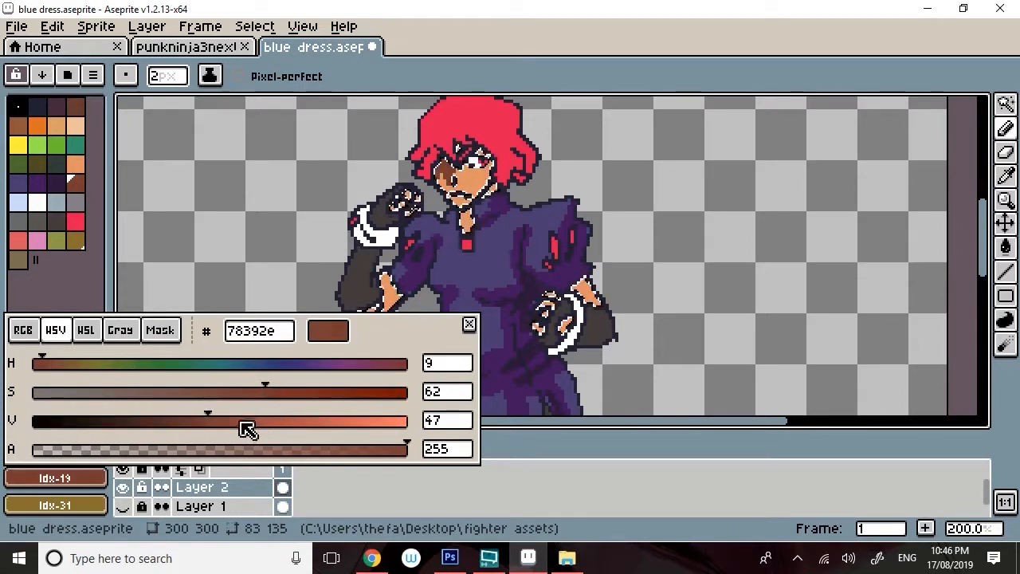
pyautogui.click(238, 423)
pyautogui.click(234, 421)
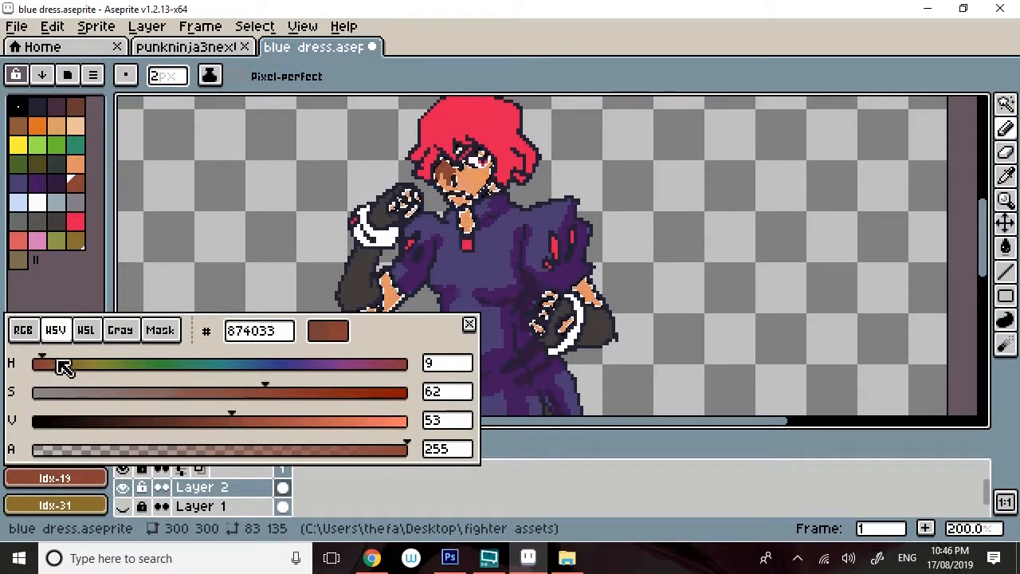
pyautogui.moveTo(57, 364); pyautogui.dragTo(37, 363)
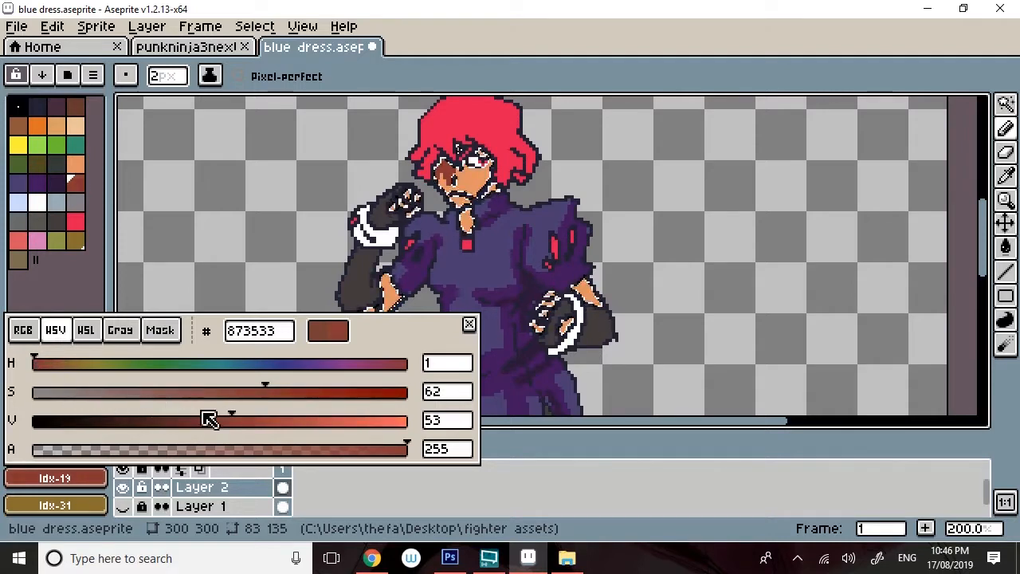
# - Try brighter levels for the reddish skin-shadow colour, set its HSV value to 66, and lower its saturation
pyautogui.click(258, 422)
pyautogui.click(268, 423)
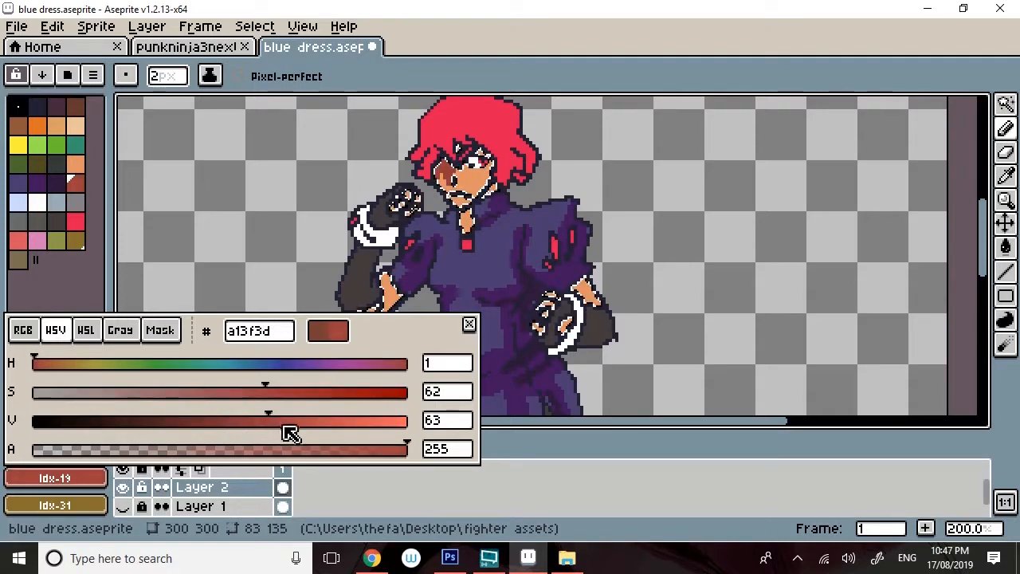
pyautogui.click(286, 424)
pyautogui.click(300, 426)
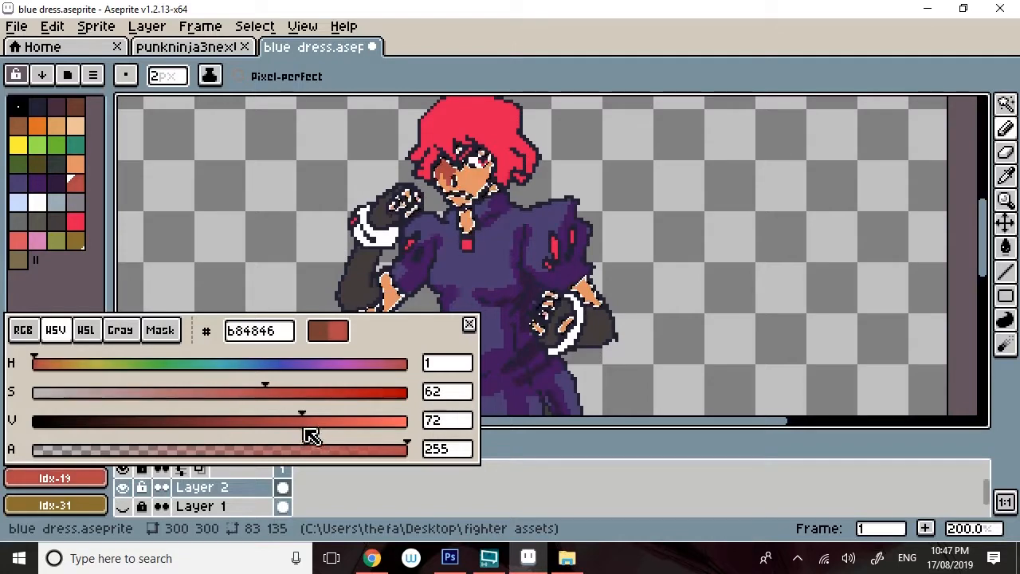
pyautogui.click(281, 423)
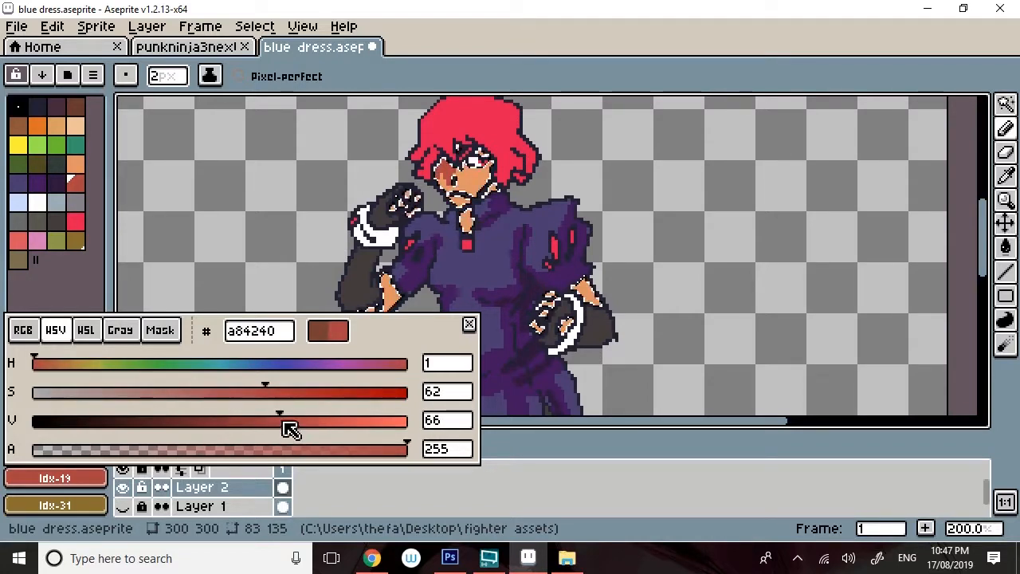
pyautogui.moveTo(278, 398)
pyautogui.mouseDown()
pyautogui.moveTo(305, 396)
pyautogui.moveTo(235, 405)
pyautogui.mouseUp()
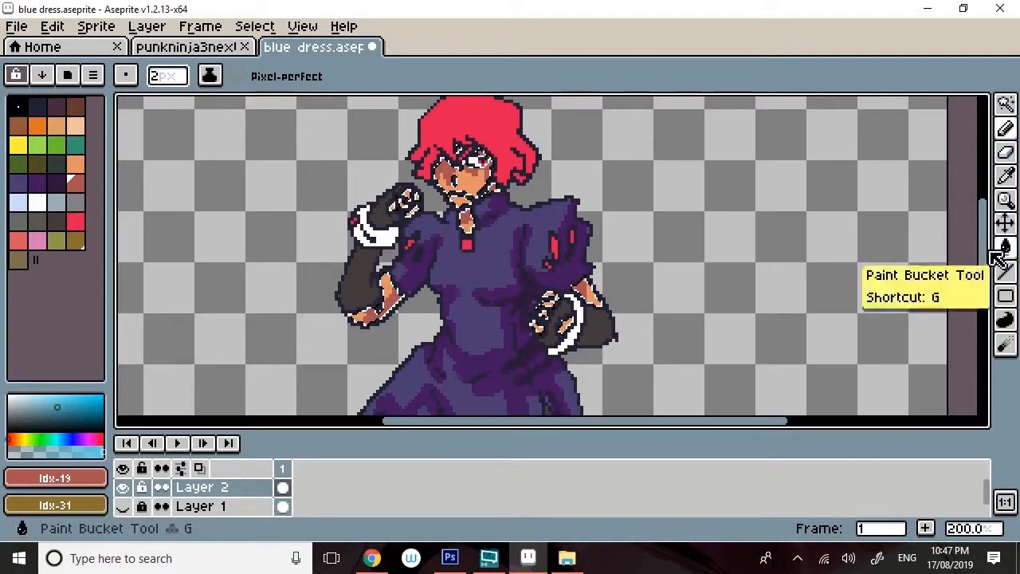
# - Shade the skin of both legs around the knees and thigh with palette colour 19, and sample the base orange skin colour
pyautogui.moveTo(983, 253); pyautogui.dragTo(983, 323)
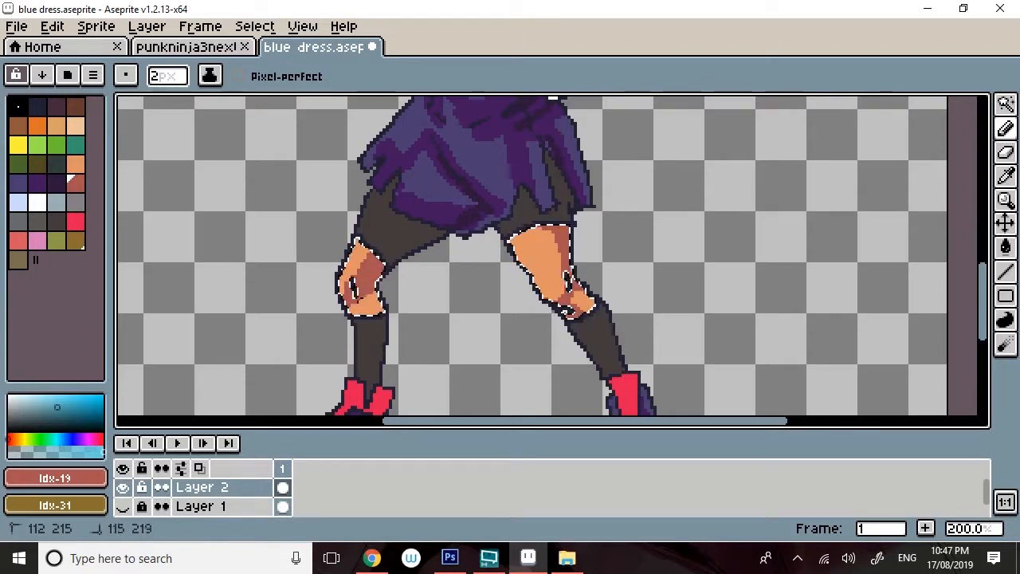
pyautogui.moveTo(363, 312); pyautogui.dragTo(360, 311)
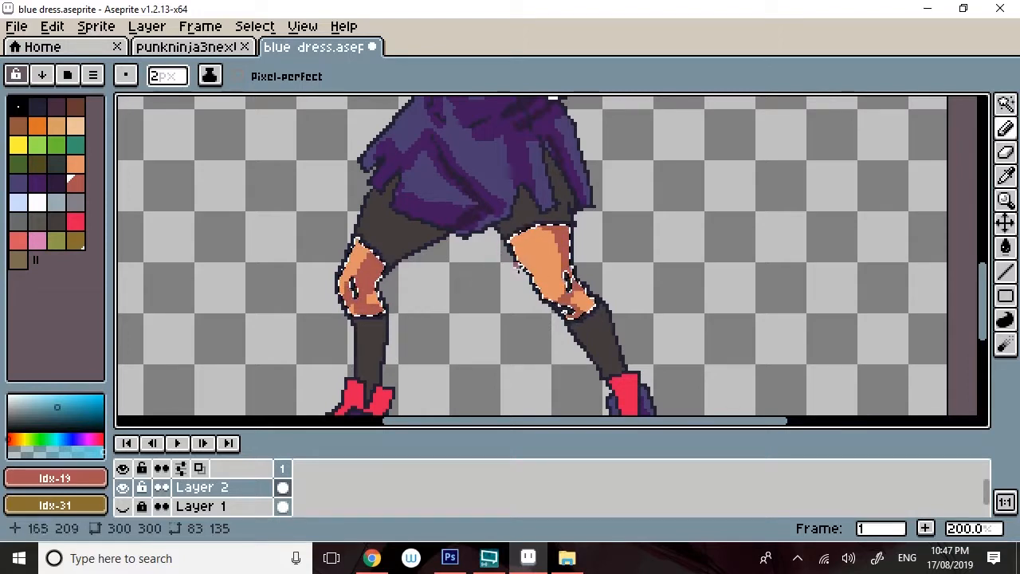
pyautogui.moveTo(542, 274); pyautogui.dragTo(557, 279)
pyautogui.keyDown('alt'); pyautogui.click(545, 275); pyautogui.keyUp('alt')
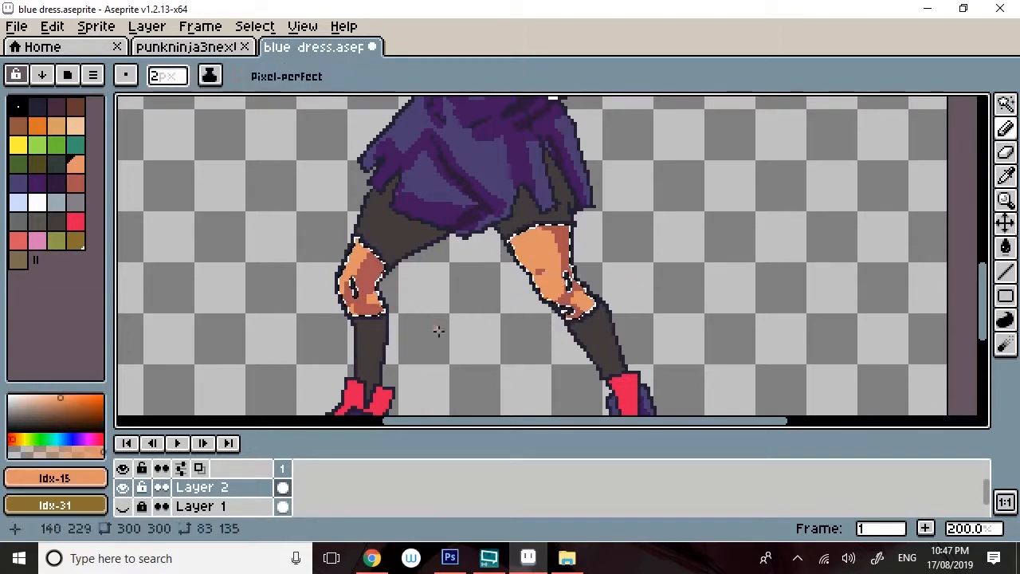
# - Select all the red areas of the sprite, including the hair, with the Magic Wand
pyautogui.moveTo(986, 305); pyautogui.dragTo(983, 233)
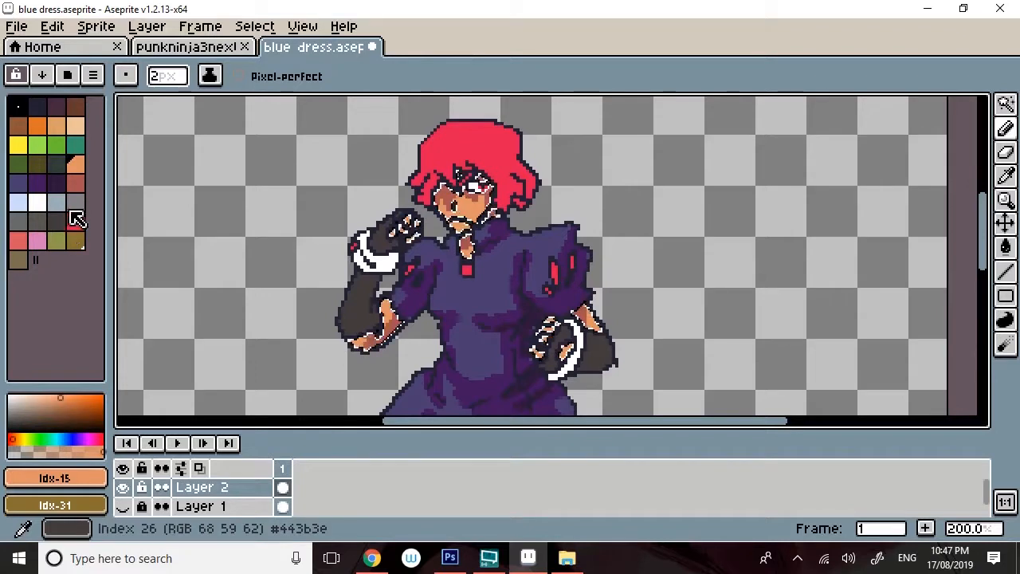
pyautogui.click(1004, 105)
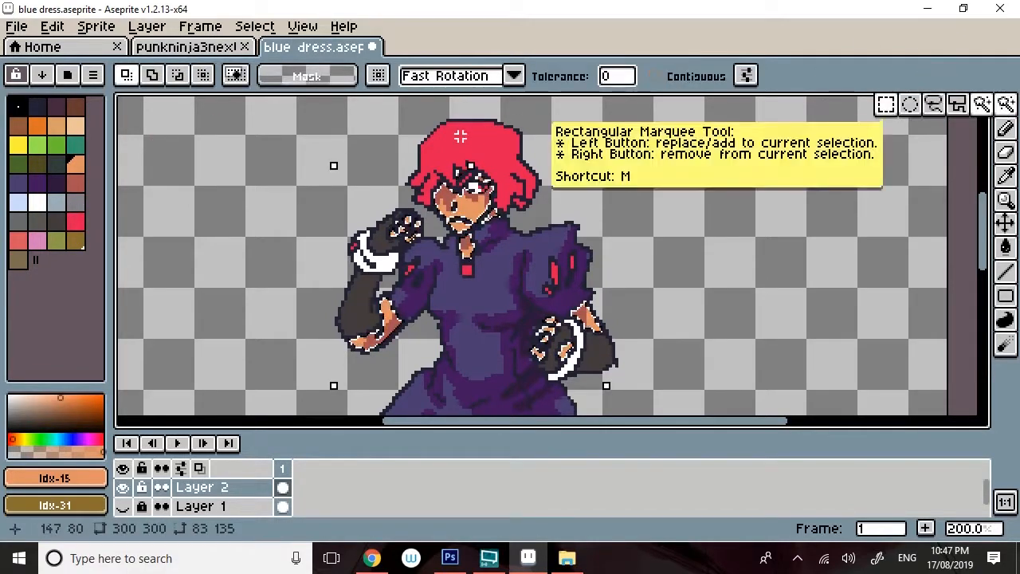
pyautogui.click(461, 137)
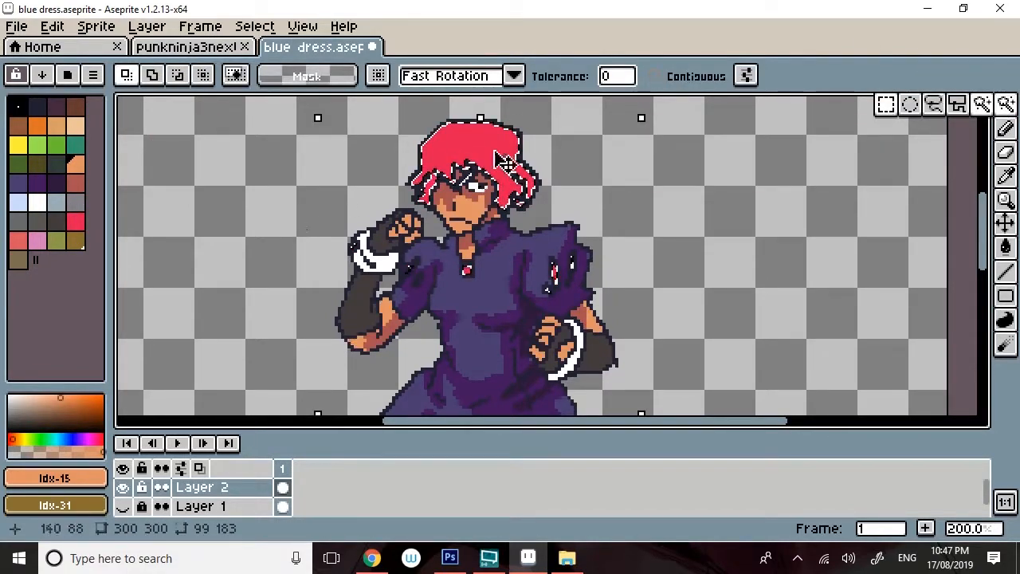
# - Darken palette colour 28 to HSV value 53 and shift its hue towards purple, giving #873757
pyautogui.moveTo(984, 253); pyautogui.dragTo(954, 238)
pyautogui.click(18, 239)
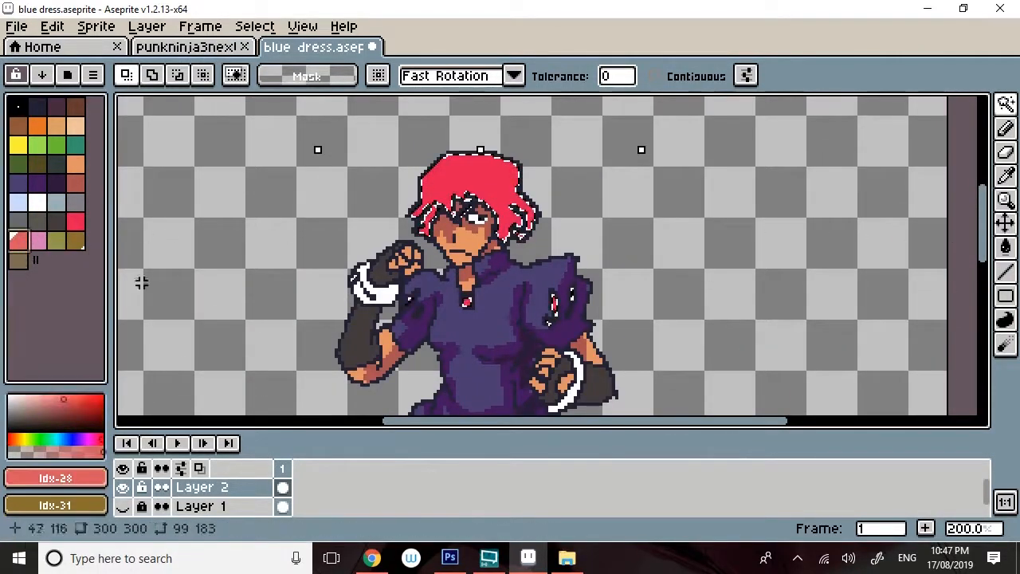
pyautogui.click(50, 478)
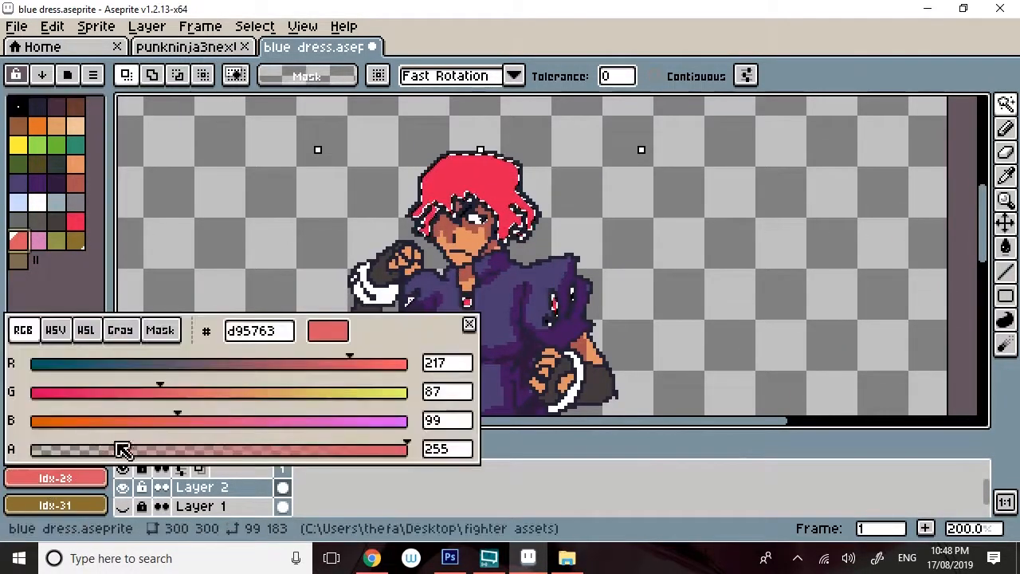
pyautogui.click(57, 331)
pyautogui.click(232, 420)
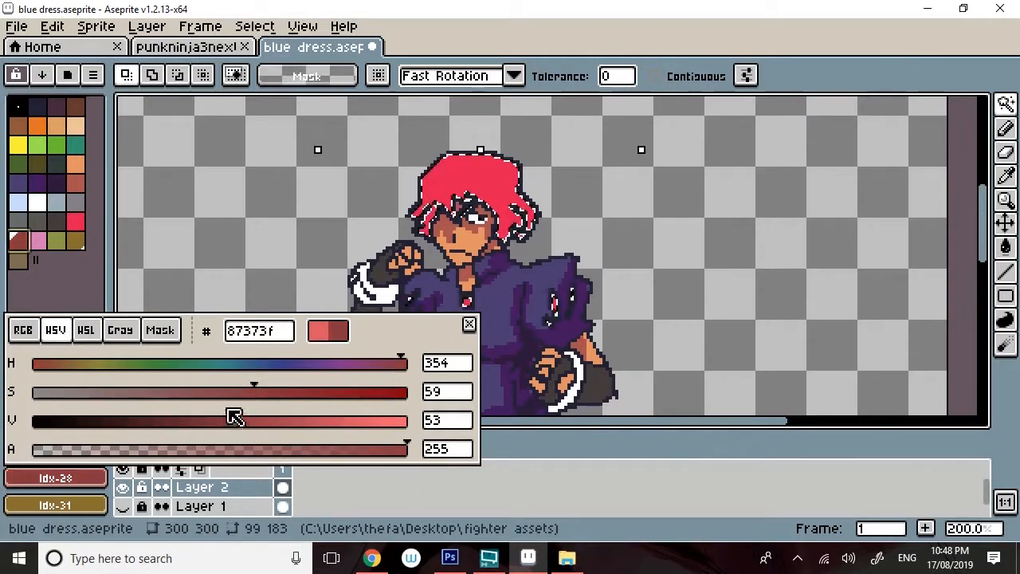
pyautogui.moveTo(396, 367); pyautogui.dragTo(376, 371)
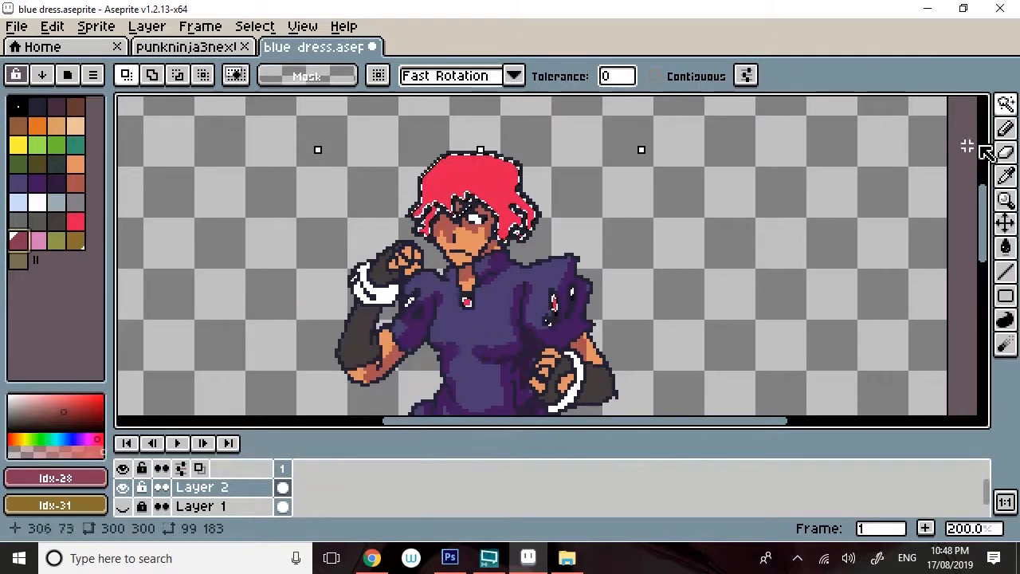
# - Start shading the lower hair strands with the 2 px Pencil in palette colour 28, and set that colour's blue to 67, giving #873743
pyautogui.click(1005, 129)
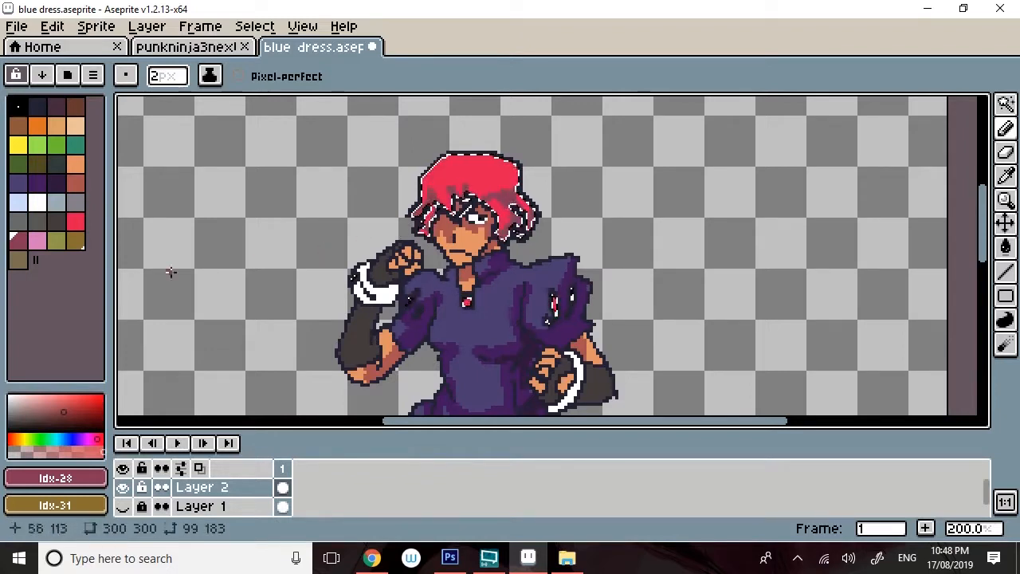
pyautogui.click(80, 480)
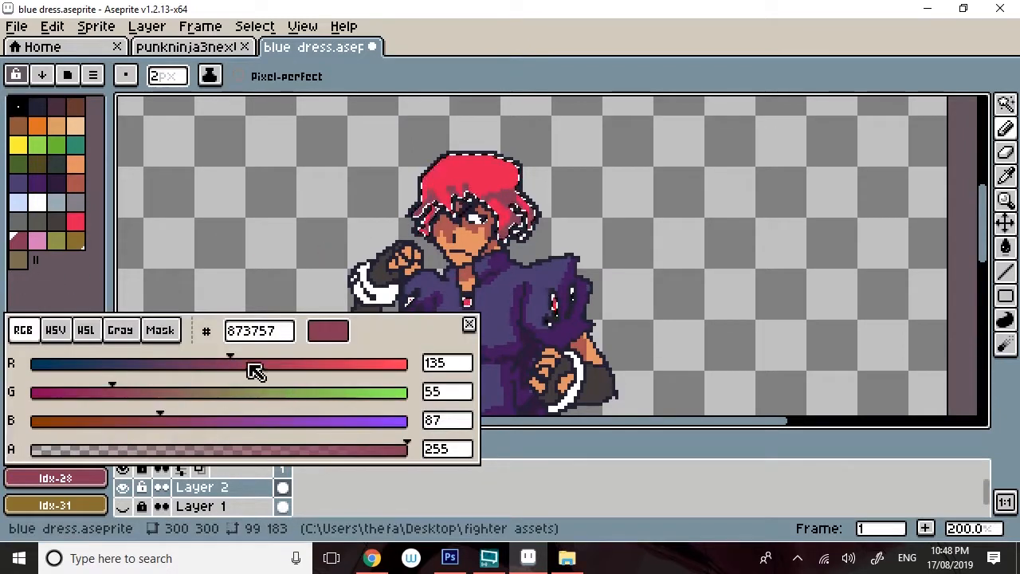
pyautogui.click(131, 421)
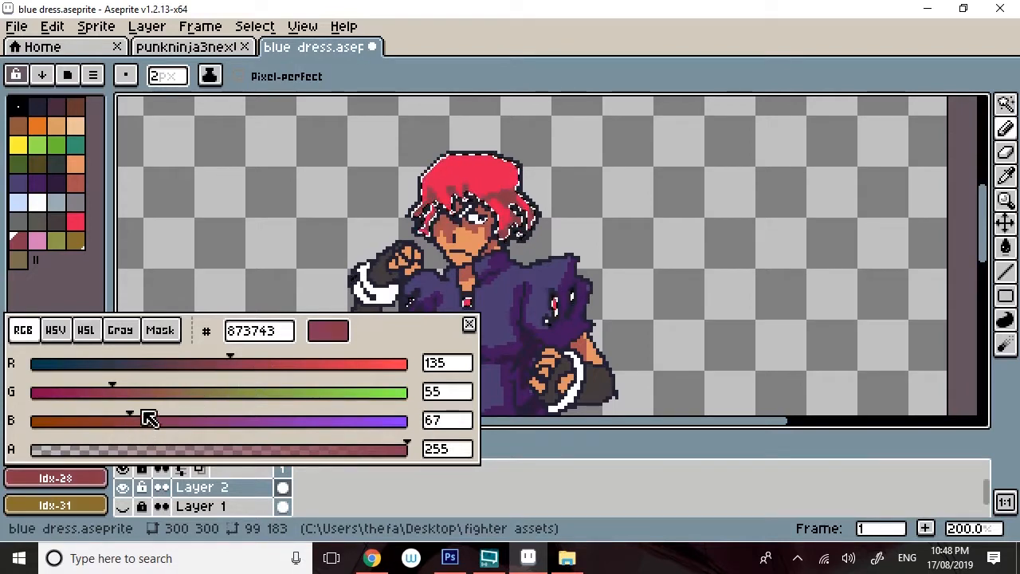
# - Shade the rest of the hair and the red shoe tongues with palette colour 28, and clear the selection
pyautogui.moveTo(985, 207); pyautogui.dragTo(985, 218)
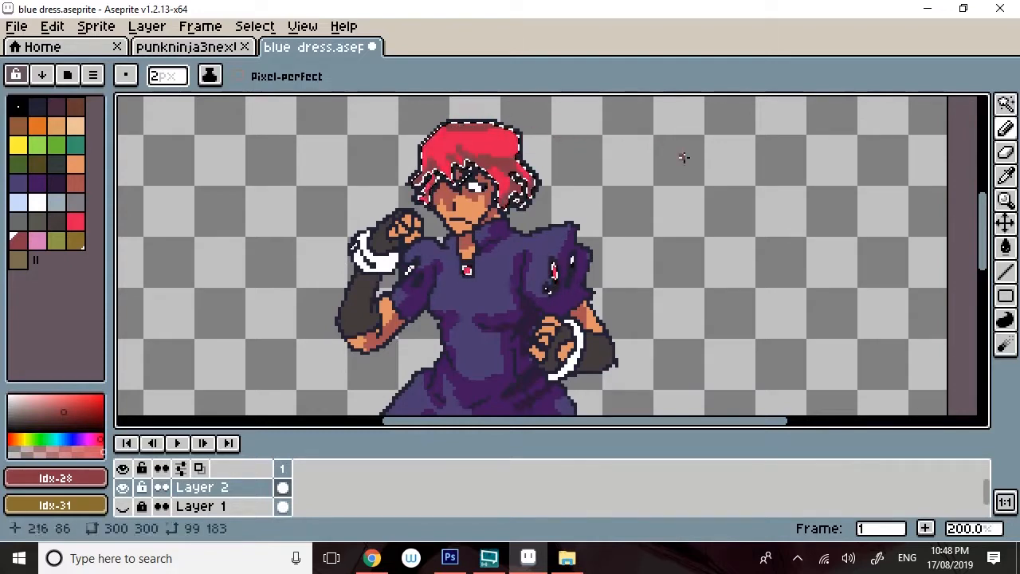
pyautogui.moveTo(983, 232); pyautogui.dragTo(984, 328)
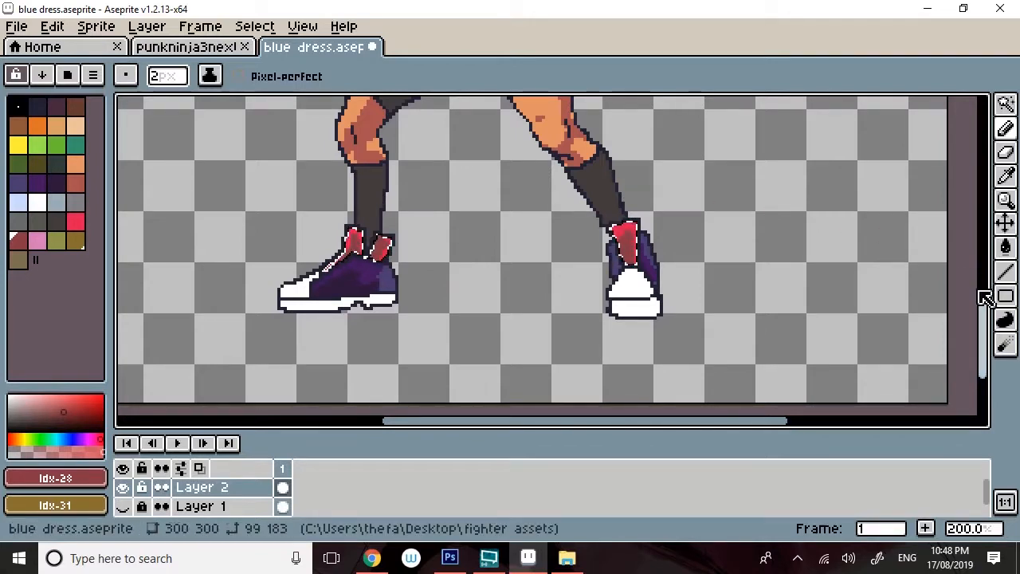
pyautogui.moveTo(983, 314); pyautogui.dragTo(919, 182)
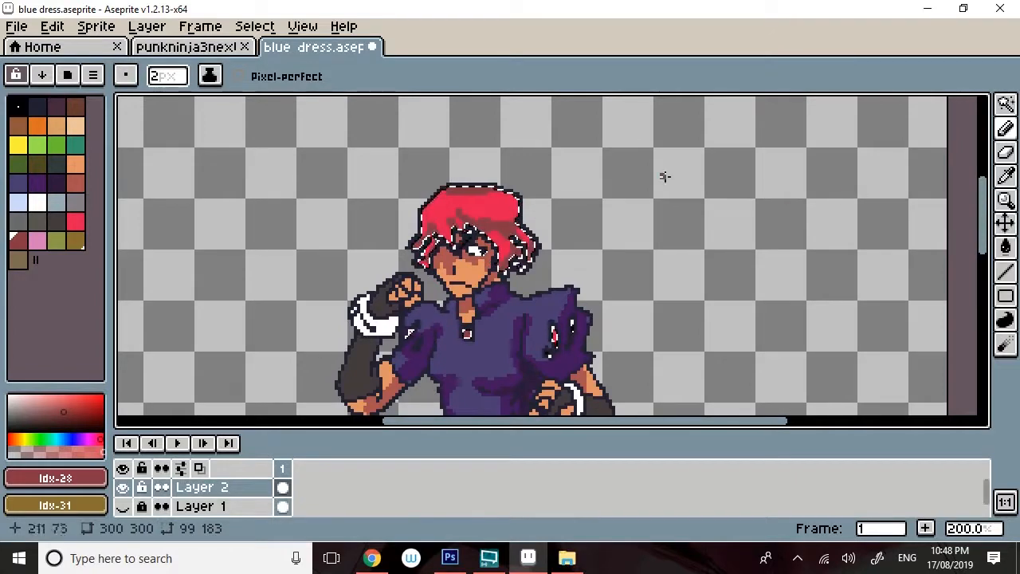
pyautogui.click(263, 27)
pyautogui.click(261, 48)
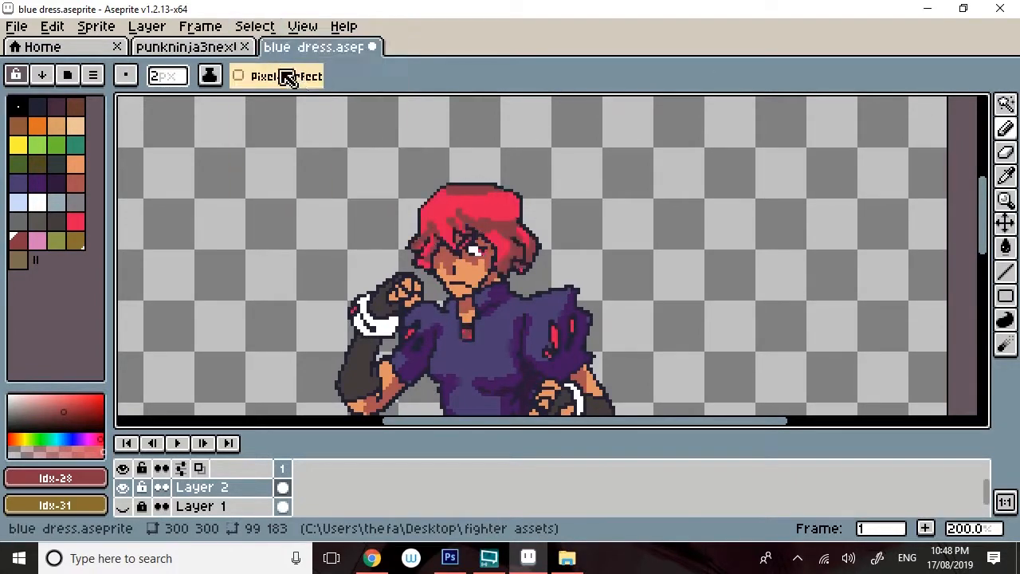
# - Draw a white highlight streak across the upper hair with a 1 px Pencil in palette colour 21
pyautogui.click(36, 204)
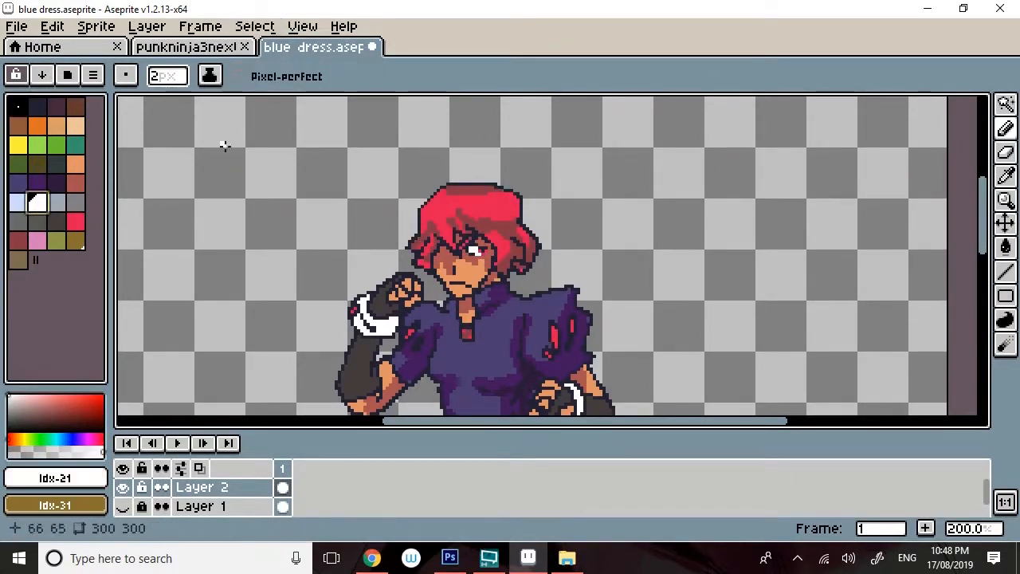
pyautogui.moveTo(1005, 129)
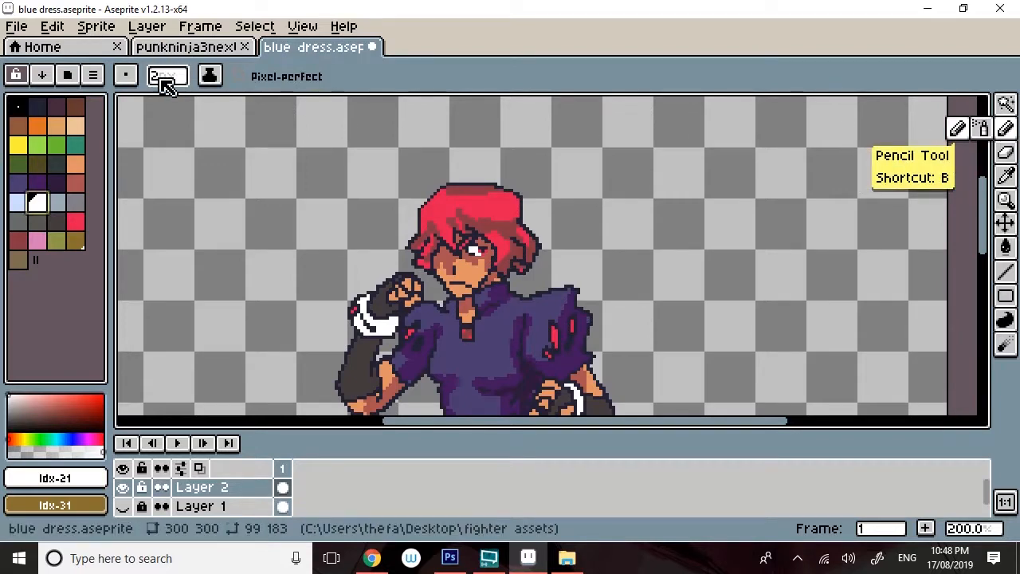
pyautogui.moveTo(164, 75); pyautogui.dragTo(160, 103)
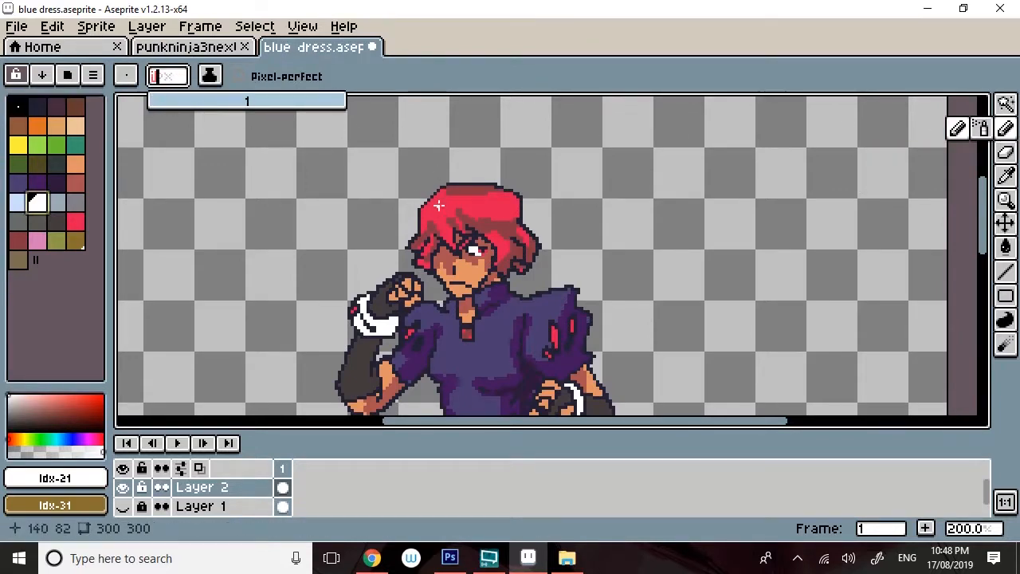
pyautogui.moveTo(439, 201); pyautogui.dragTo(494, 204)
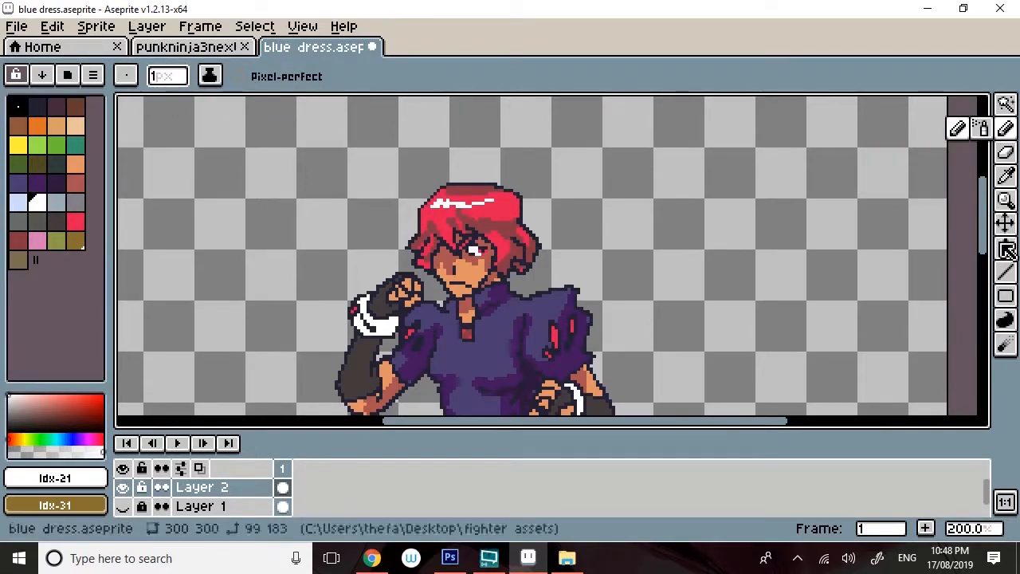
# - Select all the dark outlines of the sprite with the Magic Wand and enlarge the view to 300%
pyautogui.moveTo(989, 217); pyautogui.dragTo(898, 230)
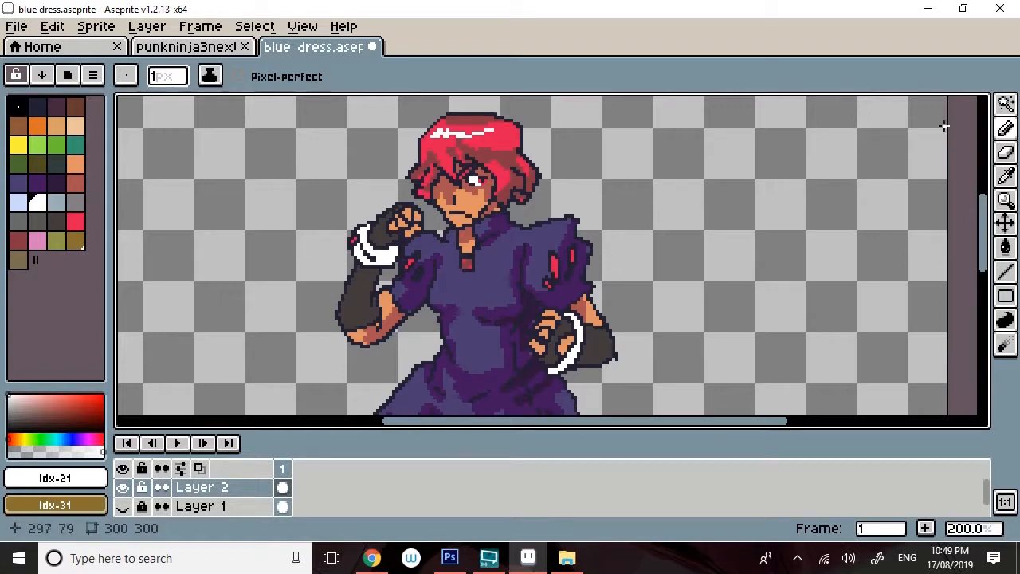
pyautogui.click(1006, 106)
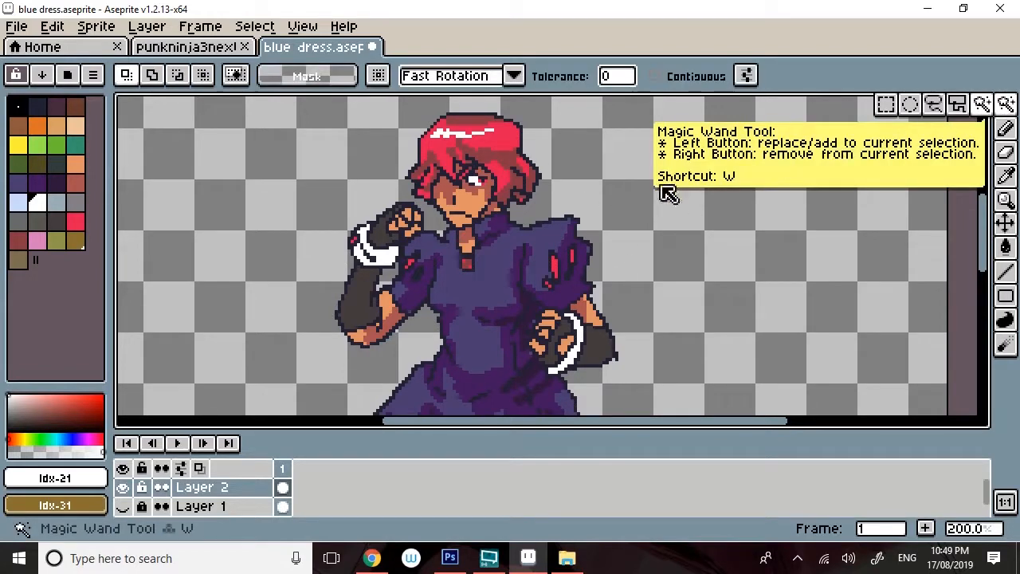
pyautogui.click(523, 153)
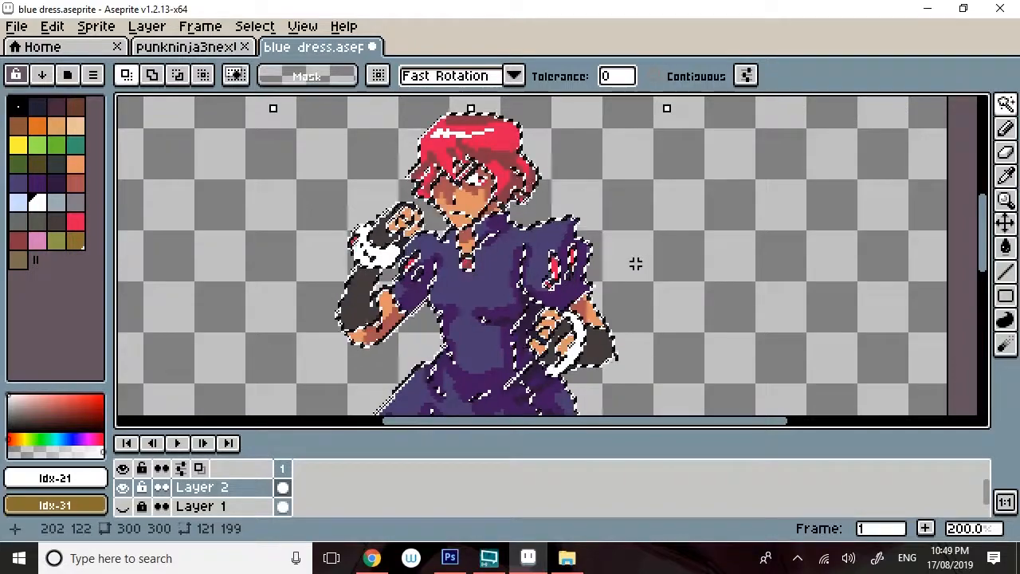
pyautogui.click(1005, 200)
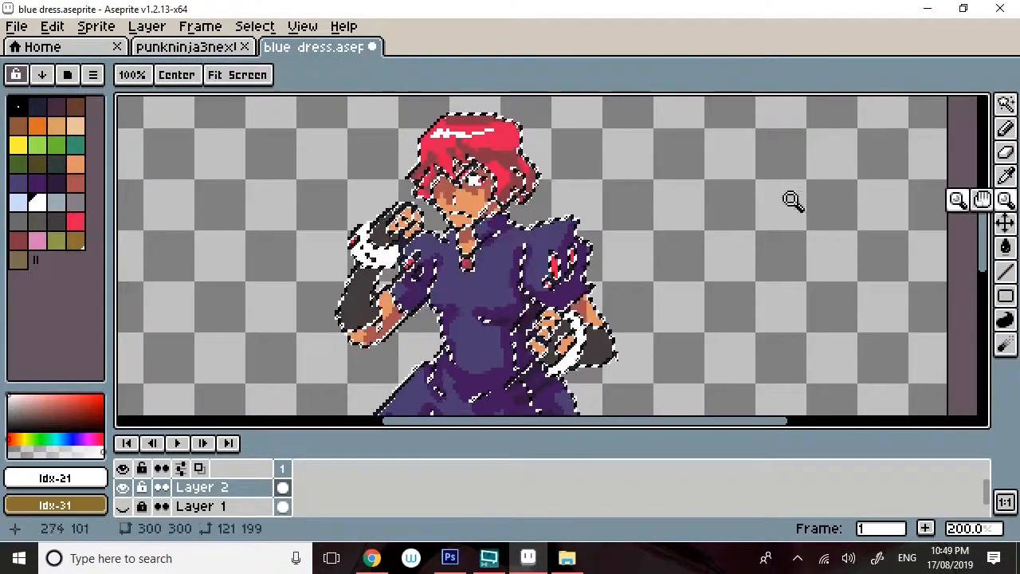
pyautogui.click(605, 266)
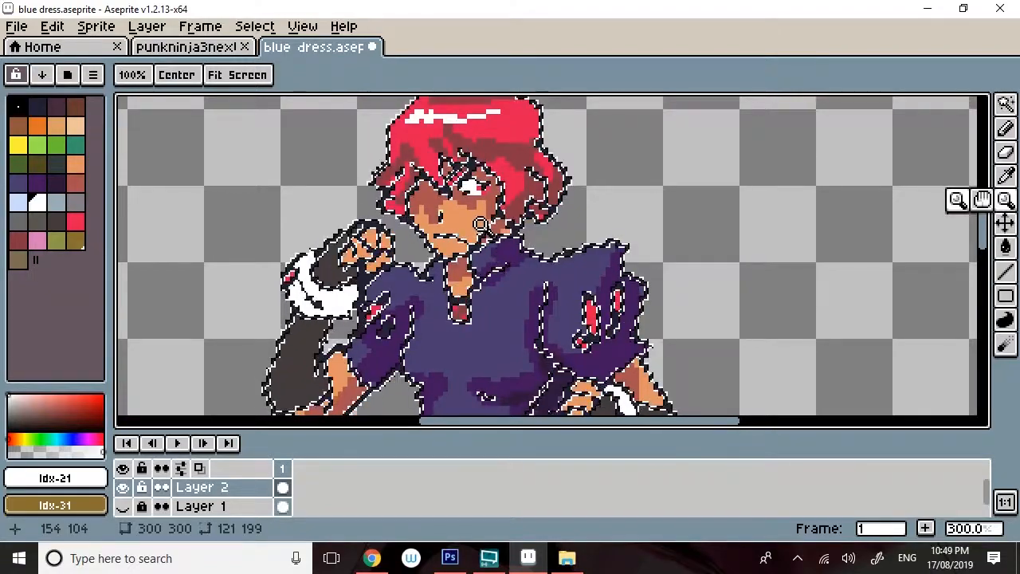
pyautogui.hotkey('ctrl', 'z')
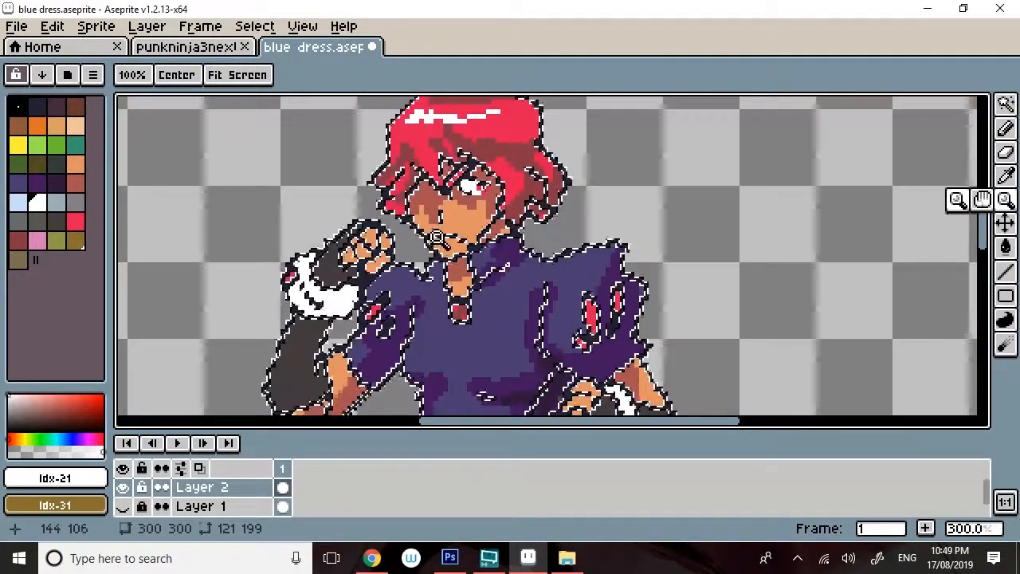
pyautogui.hotkey('ctrl', 'y')
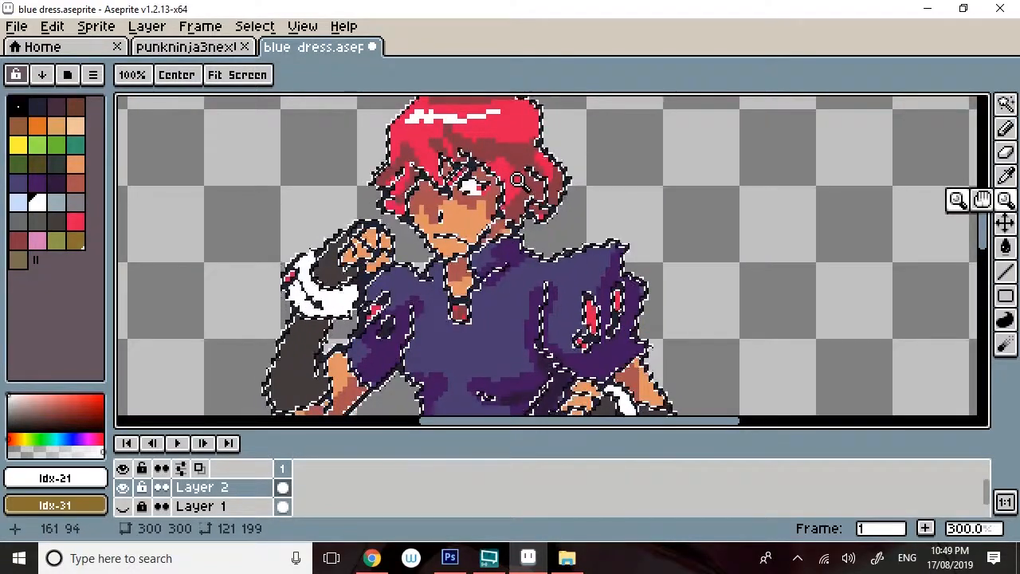
pyautogui.hotkey('ctrl', 'z')
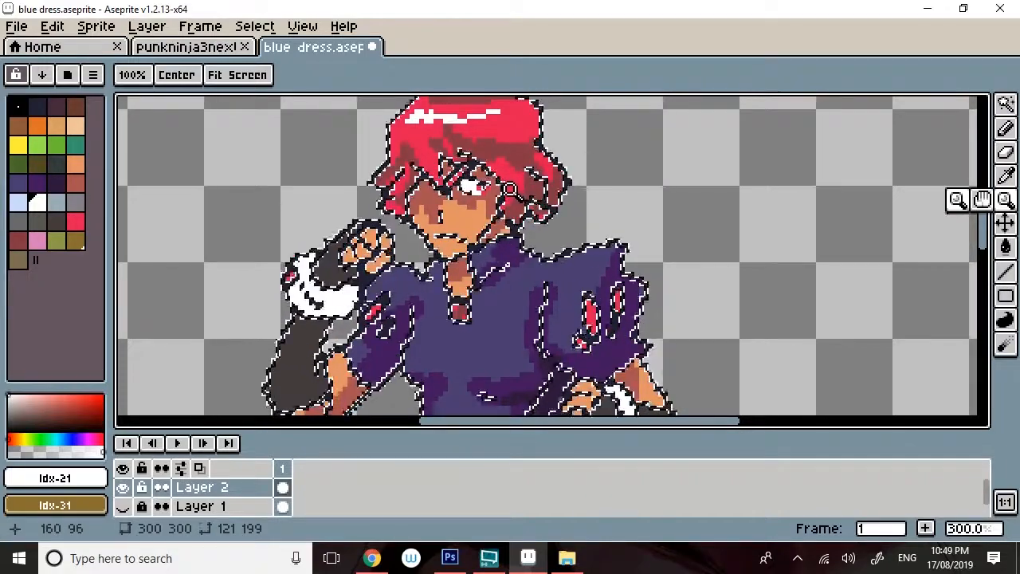
pyautogui.hotkey('ctrl', 'y')
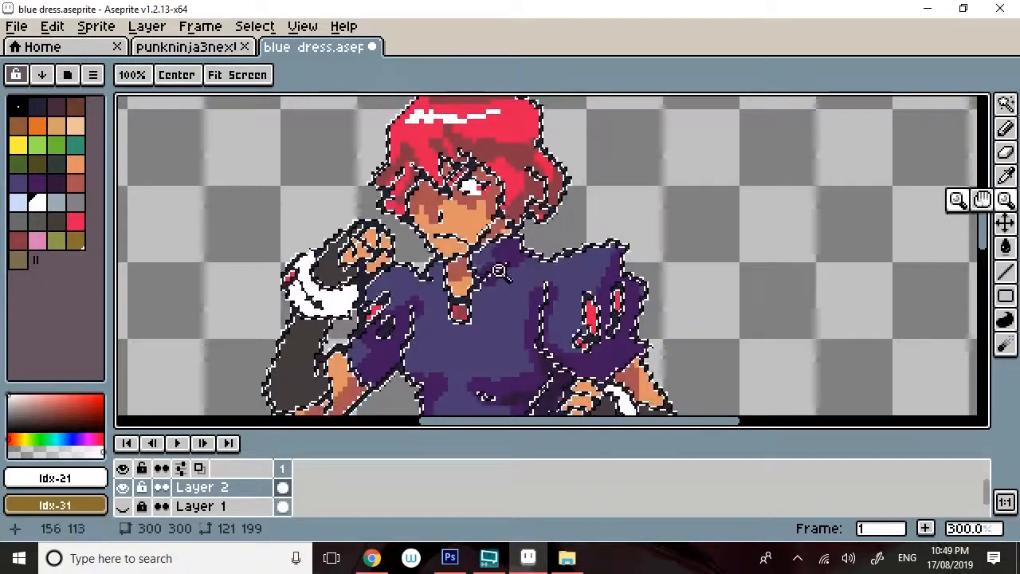
pyautogui.hotkey('ctrl', 'z')
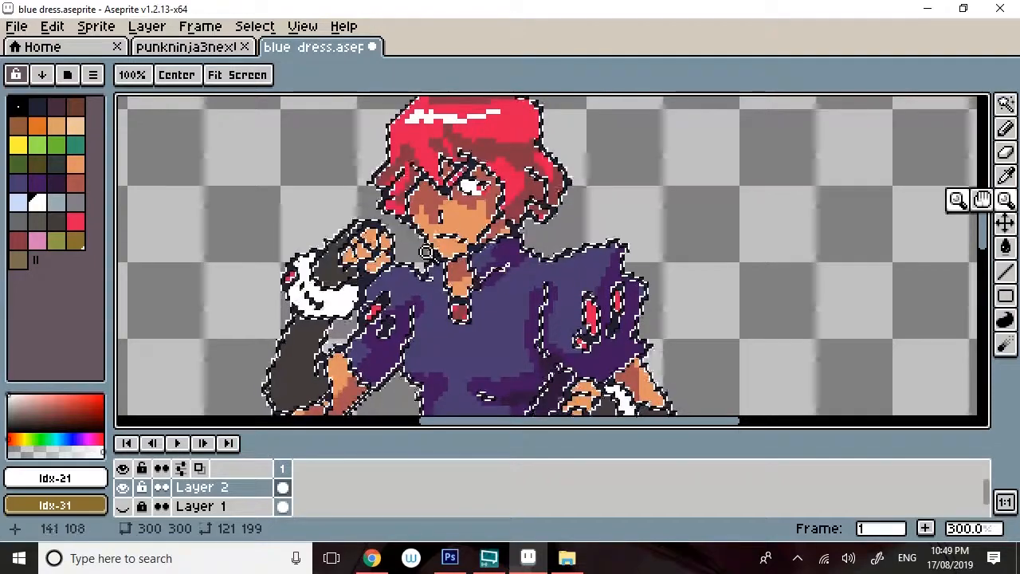
pyautogui.hotkey('ctrl', 'y')
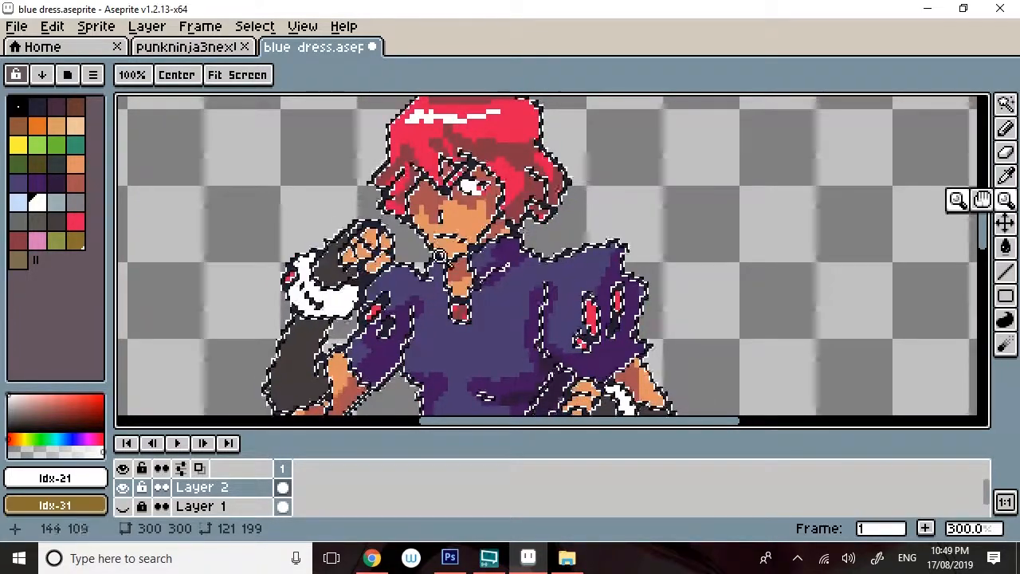
pyautogui.hotkey('ctrl', 'z')
pyautogui.hotkey('ctrl', 'y')
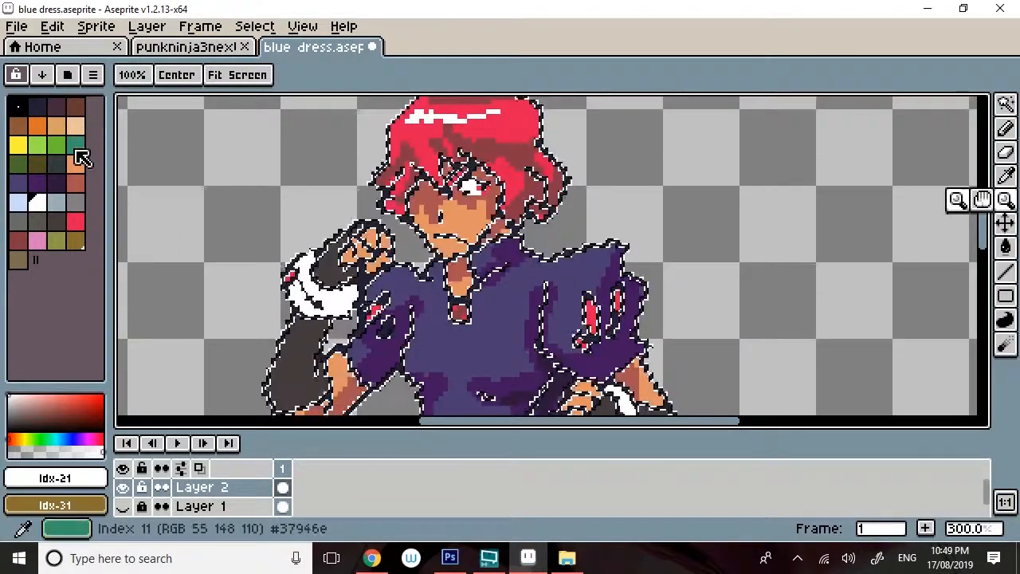
# - Change palette colour 29 from pink to a dark brown with HSV hue 30, saturation 51 and value 28
pyautogui.click(38, 241)
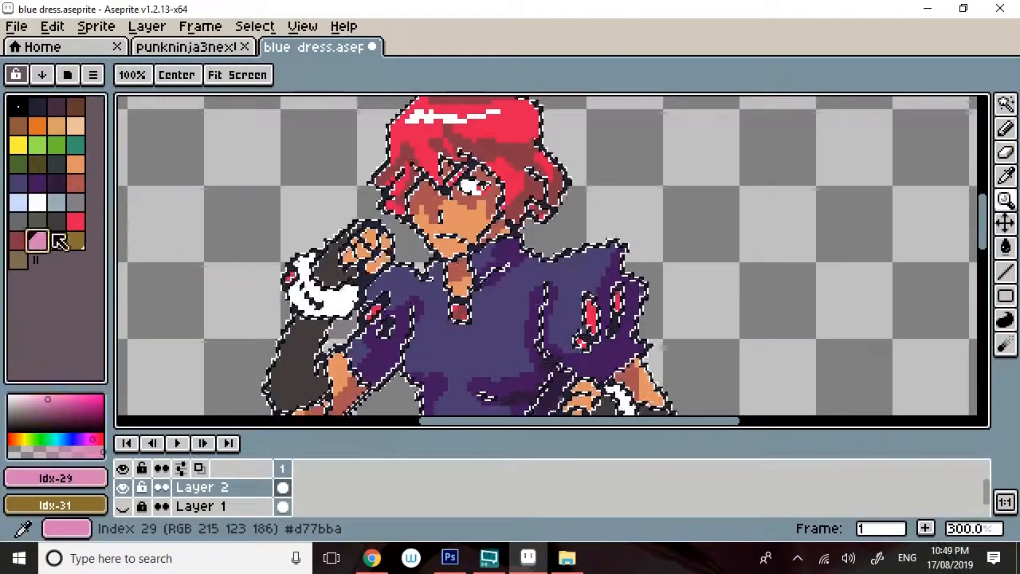
pyautogui.click(92, 480)
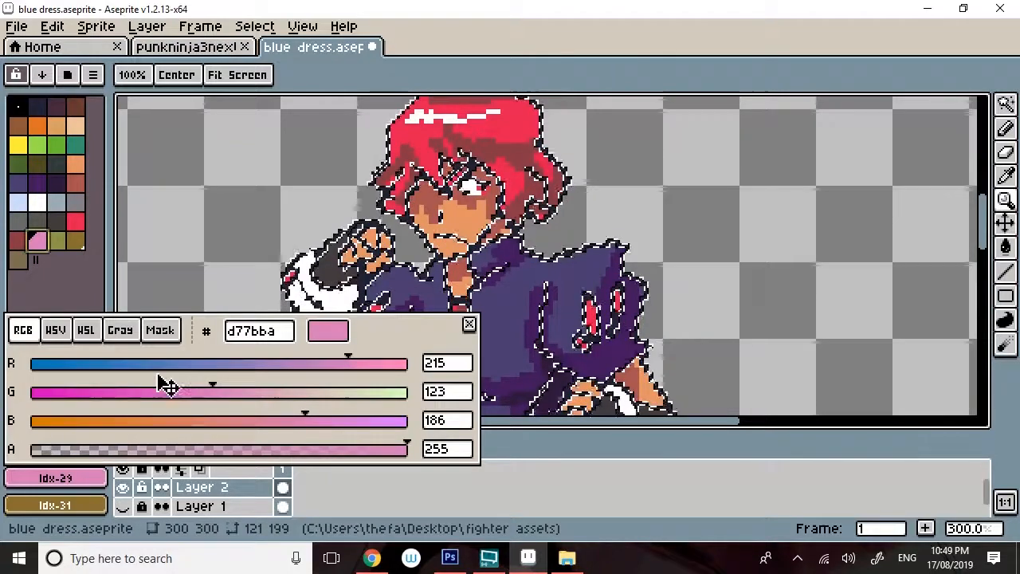
pyautogui.click(60, 331)
pyautogui.click(116, 420)
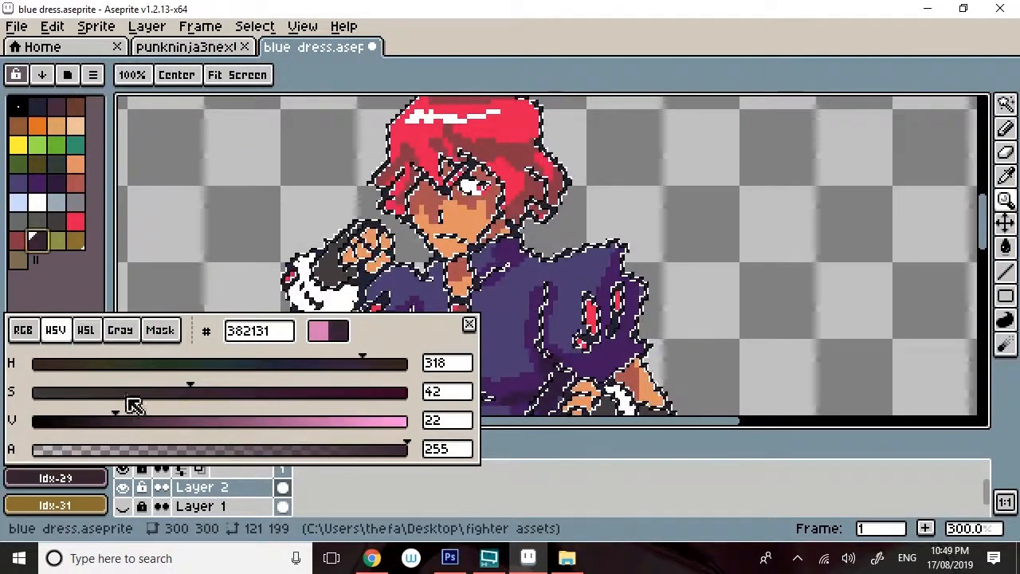
pyautogui.click(67, 362)
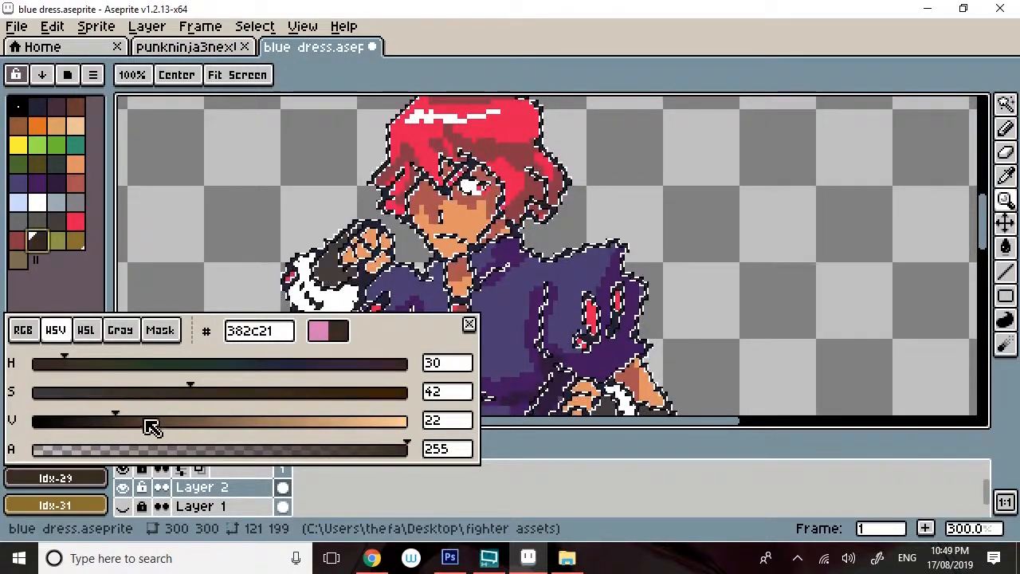
pyautogui.click(139, 423)
pyautogui.click(225, 395)
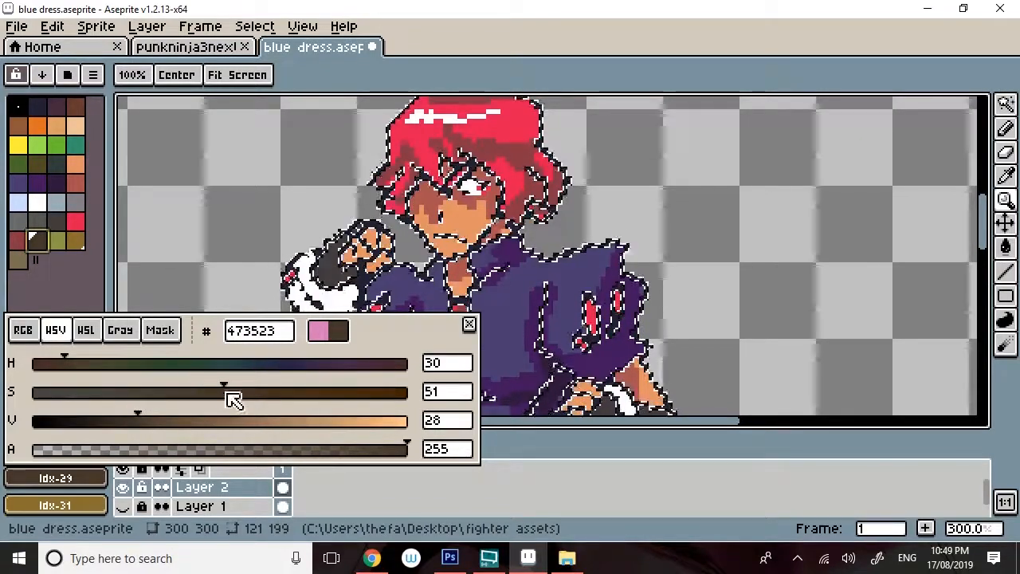
# - Set palette colour 29's red to 88 and green to 26, giving the dark red #581a23, and activate the 1 px Pencil
pyautogui.click(22, 330)
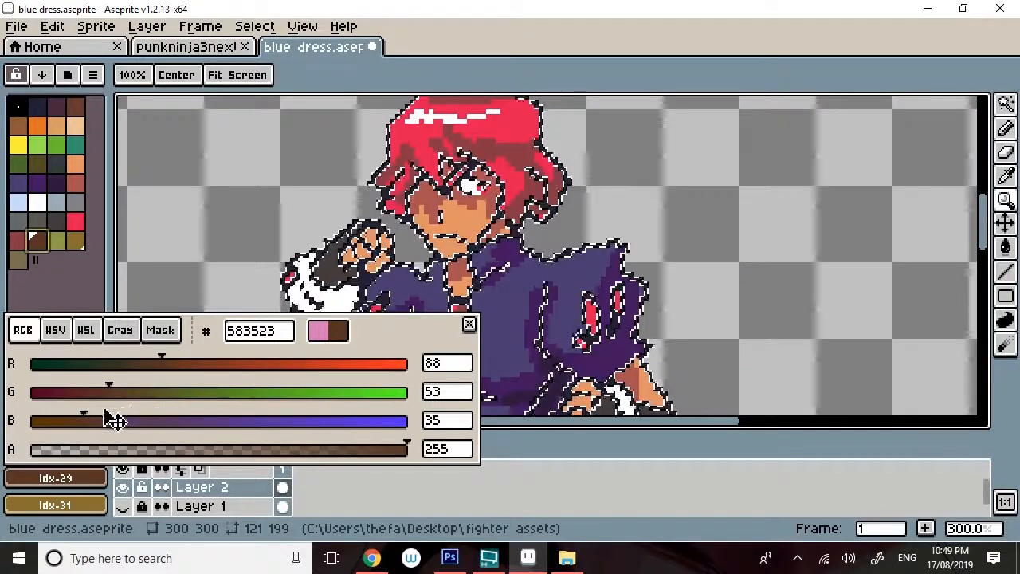
pyautogui.click(82, 391)
pyautogui.moveTo(82, 391); pyautogui.dragTo(70, 380)
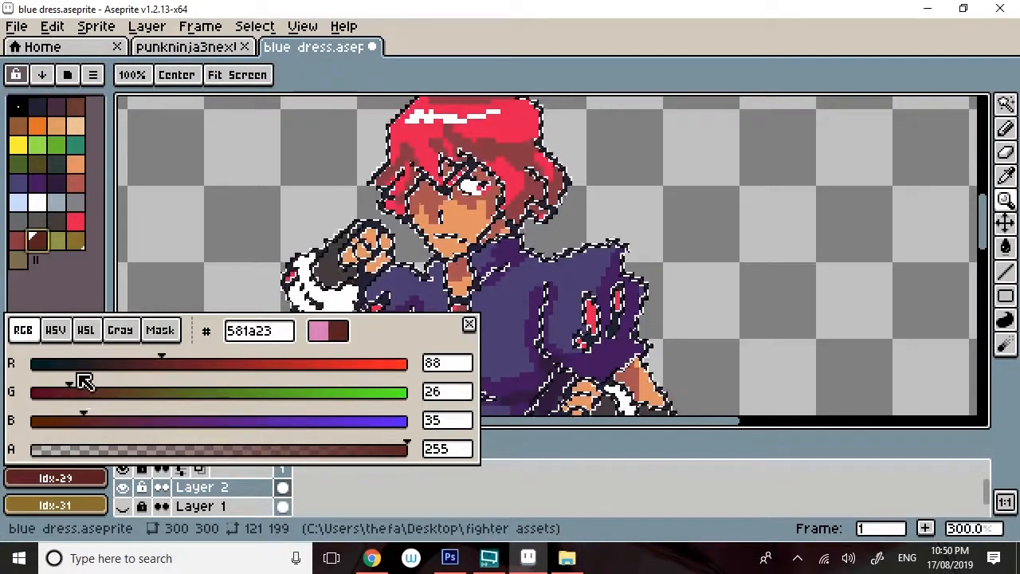
pyautogui.click(1005, 127)
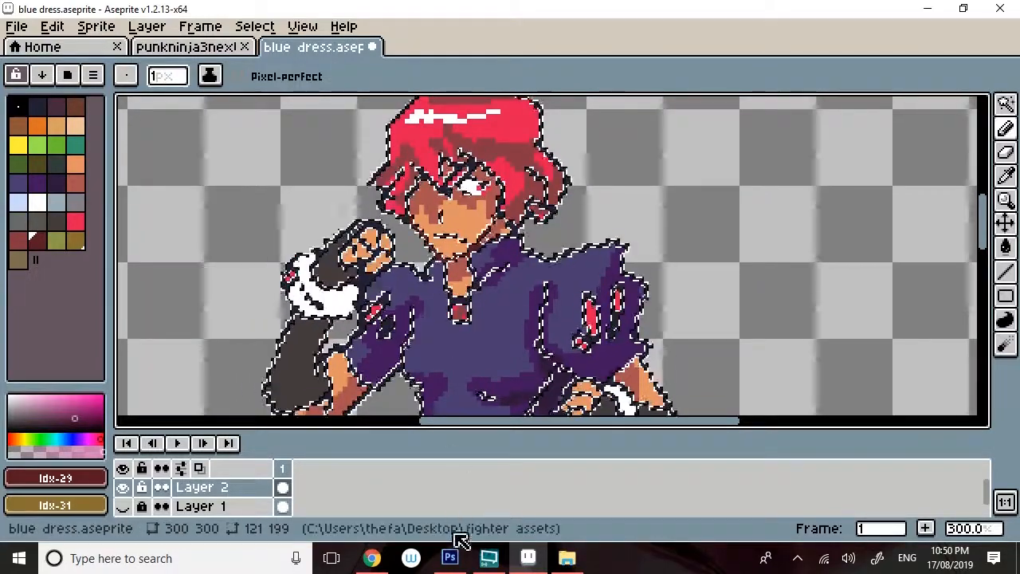
# - Look at the coloured fighter concept in Photoshop as a reference and return to the sprite in Aseprite
pyautogui.click(450, 558)
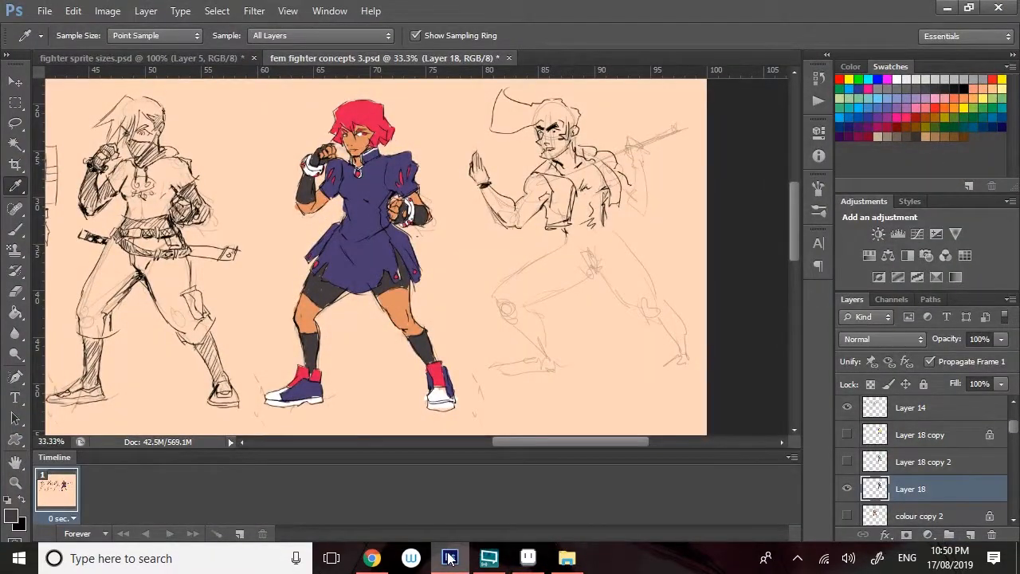
pyautogui.click(449, 557)
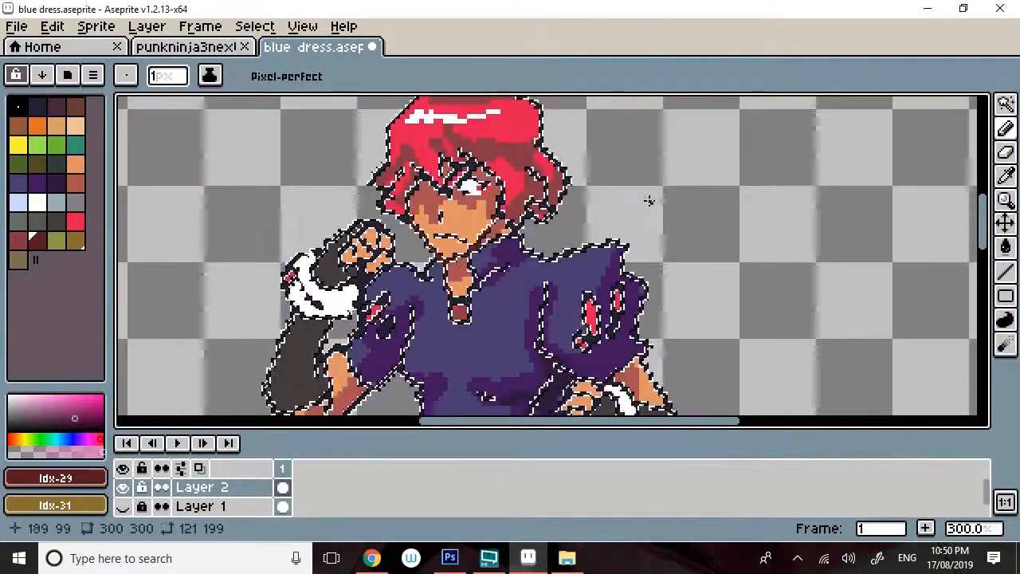
# - Recolour the selected outlines of the hair and face dark red with a 5 px Pencil, and clear the selection
pyautogui.moveTo(981, 209); pyautogui.dragTo(983, 192)
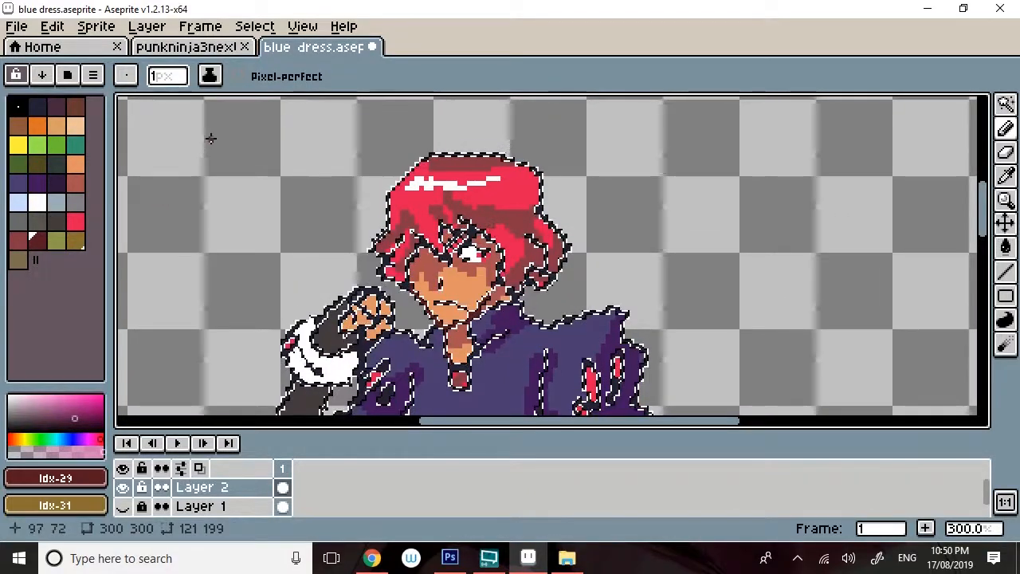
pyautogui.click(164, 76)
pyautogui.click(165, 102)
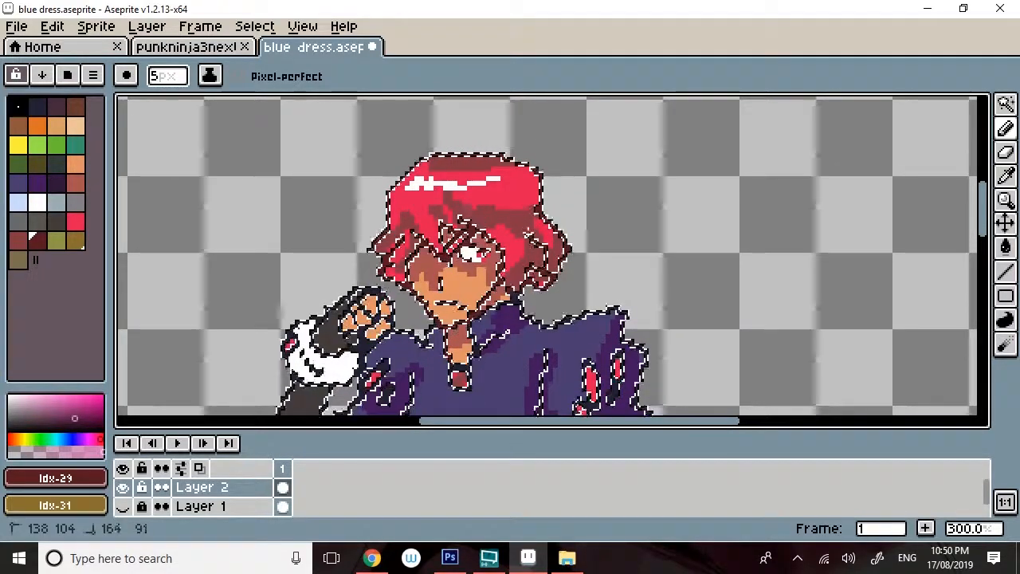
pyautogui.click(255, 26)
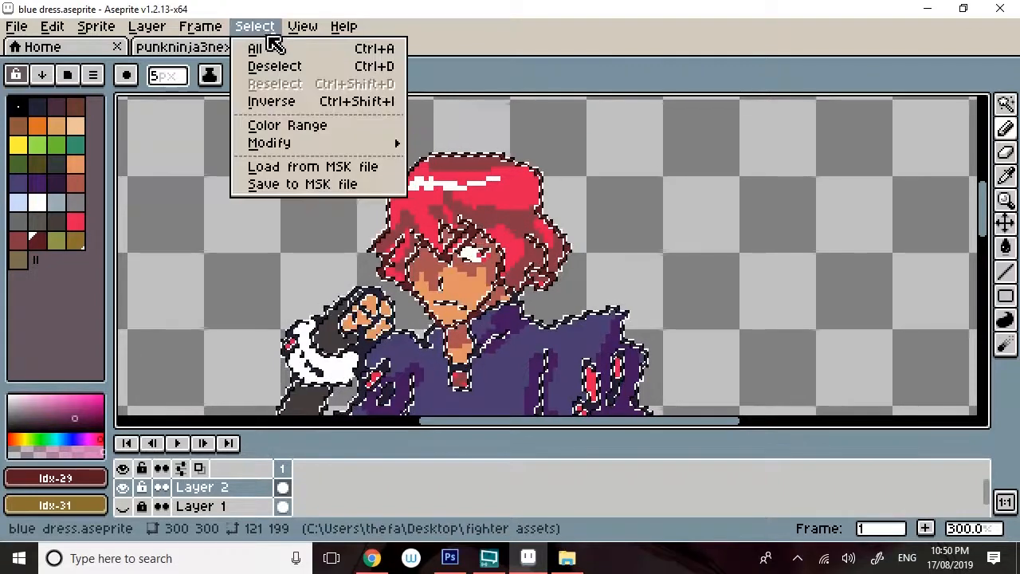
pyautogui.click(274, 67)
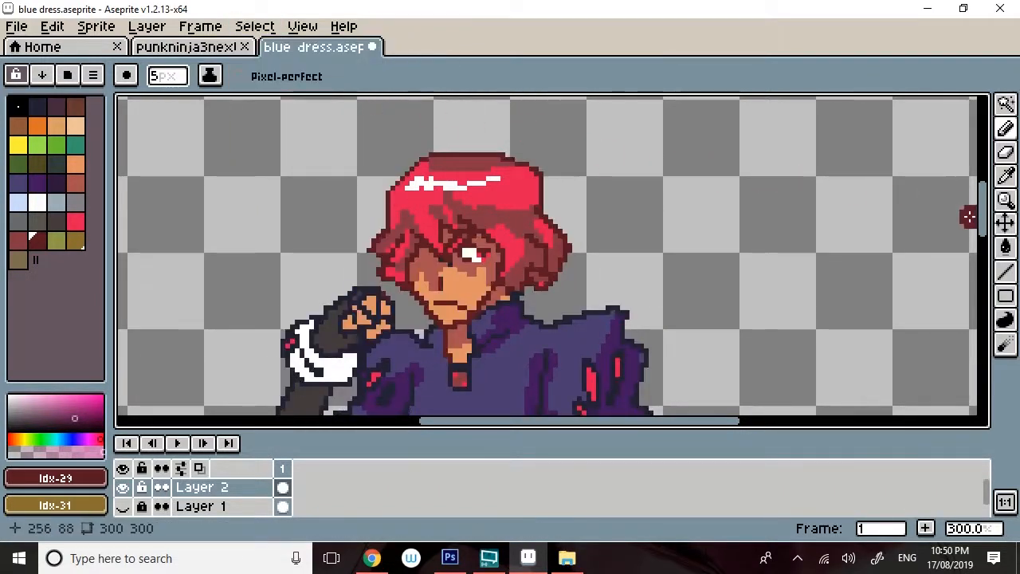
# - Select the remaining dark outlines with the Magic Wand and recolour those around the bare arms and fingers dark red with the 5 px Pencil
pyautogui.moveTo(985, 220)
pyautogui.mouseDown()
pyautogui.moveTo(983, 258)
pyautogui.moveTo(986, 235)
pyautogui.mouseUp()
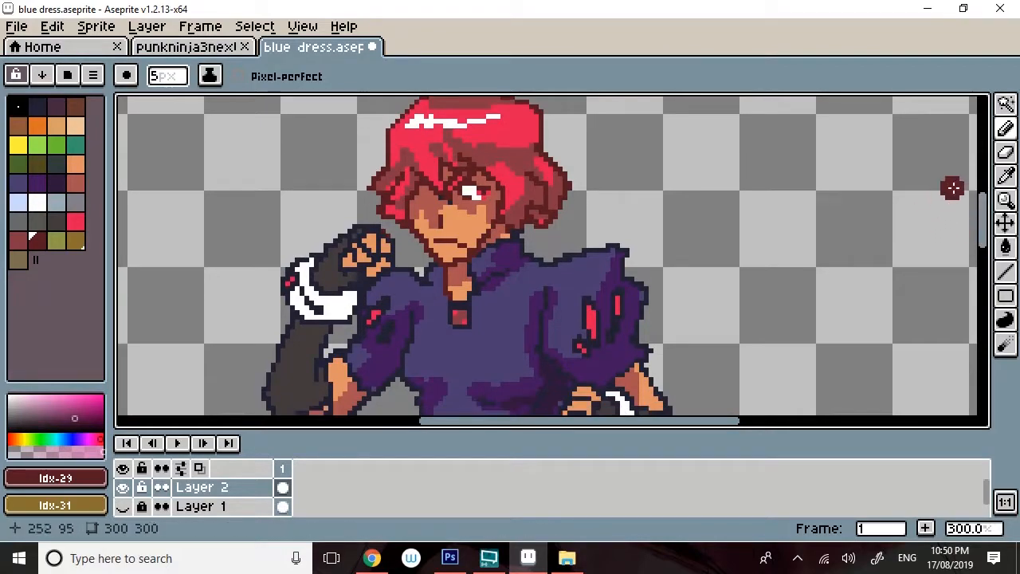
pyautogui.click(1006, 104)
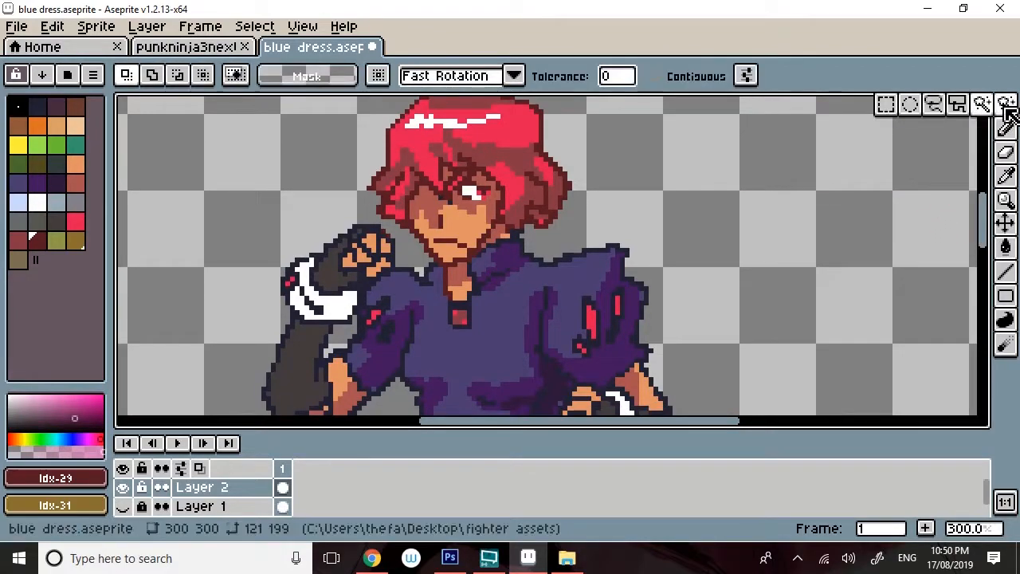
pyautogui.click(564, 260)
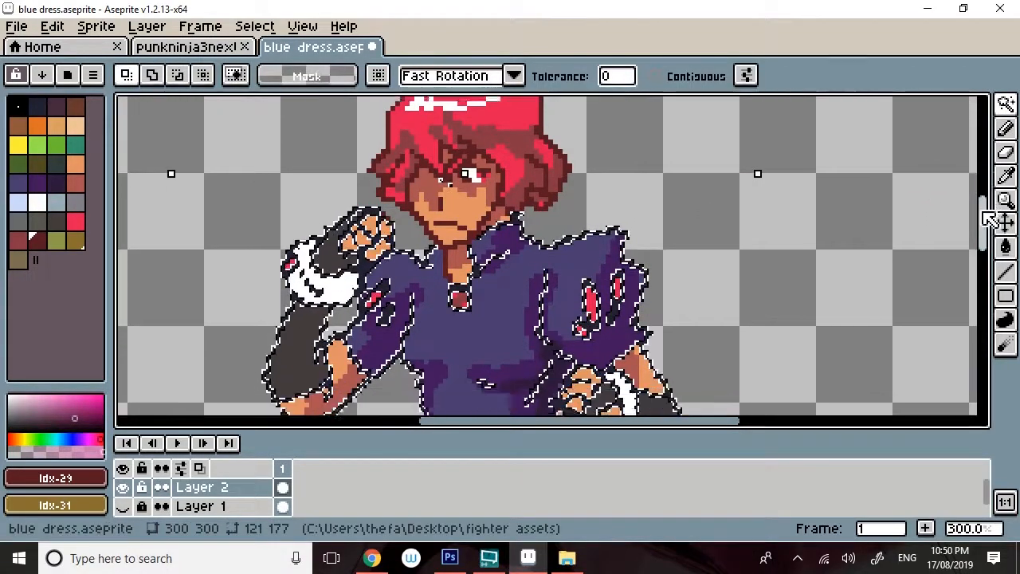
pyautogui.moveTo(988, 219); pyautogui.dragTo(985, 246)
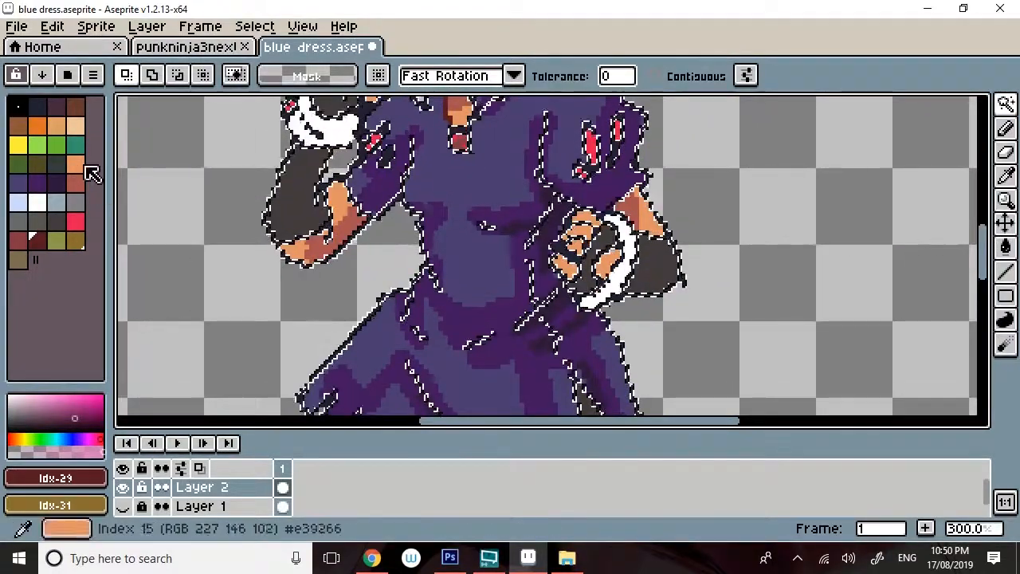
pyautogui.click(1005, 128)
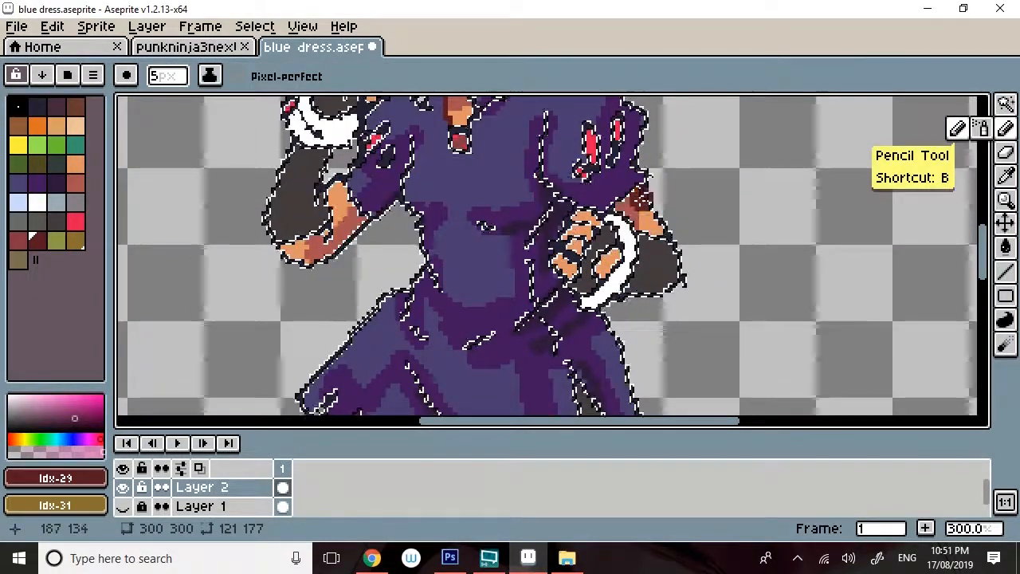
pyautogui.moveTo(640, 199)
pyautogui.mouseDown()
pyautogui.moveTo(663, 224)
pyautogui.moveTo(663, 242)
pyautogui.mouseUp()
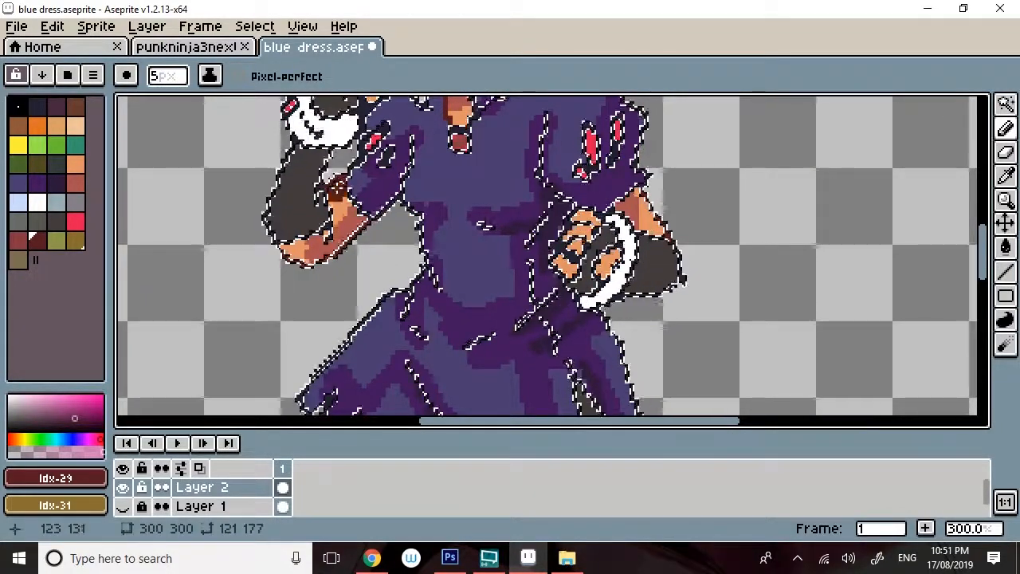
pyautogui.scroll(3, 987, 215)
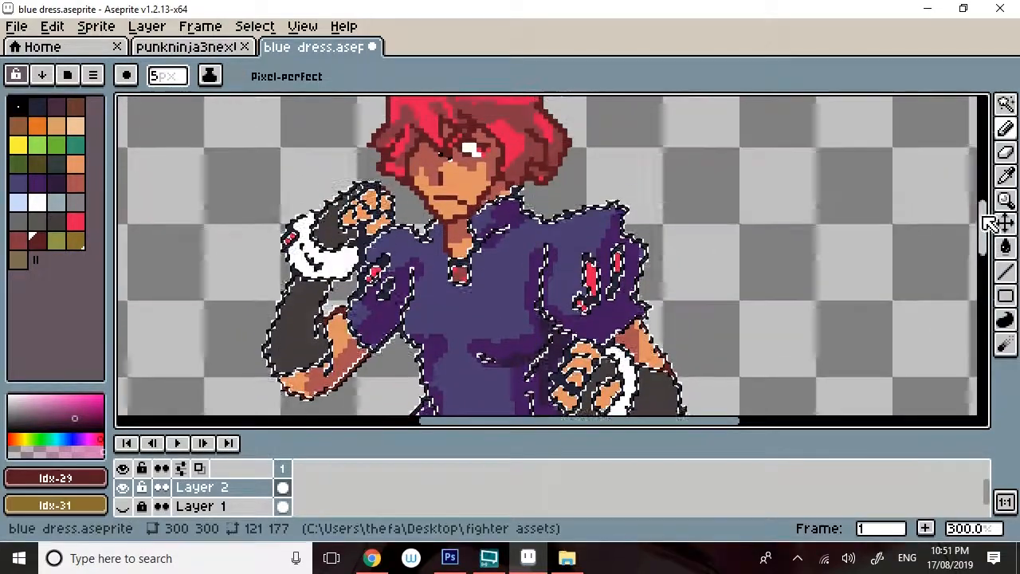
pyautogui.scroll(1, 988, 223)
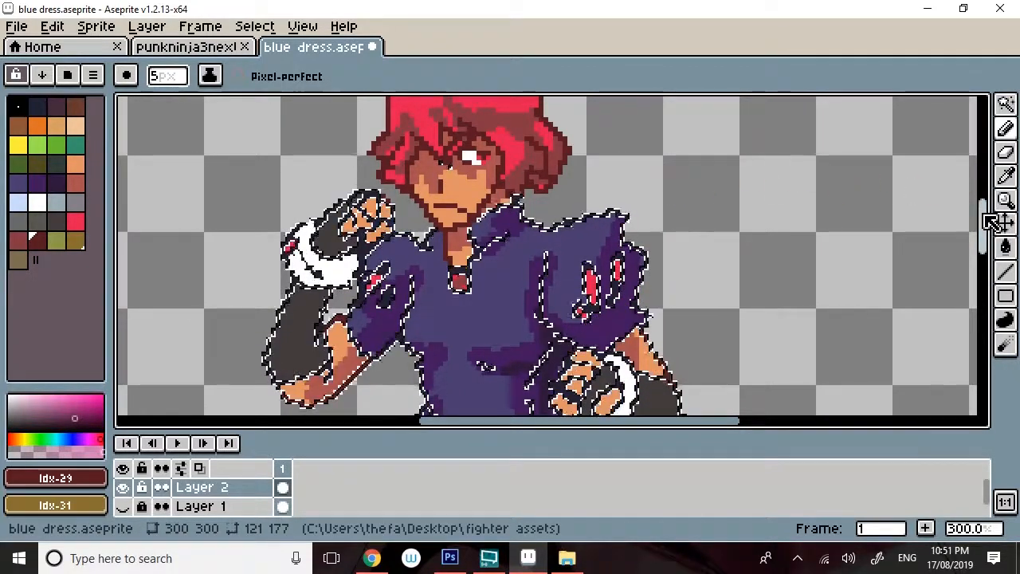
pyautogui.moveTo(990, 217); pyautogui.dragTo(983, 262)
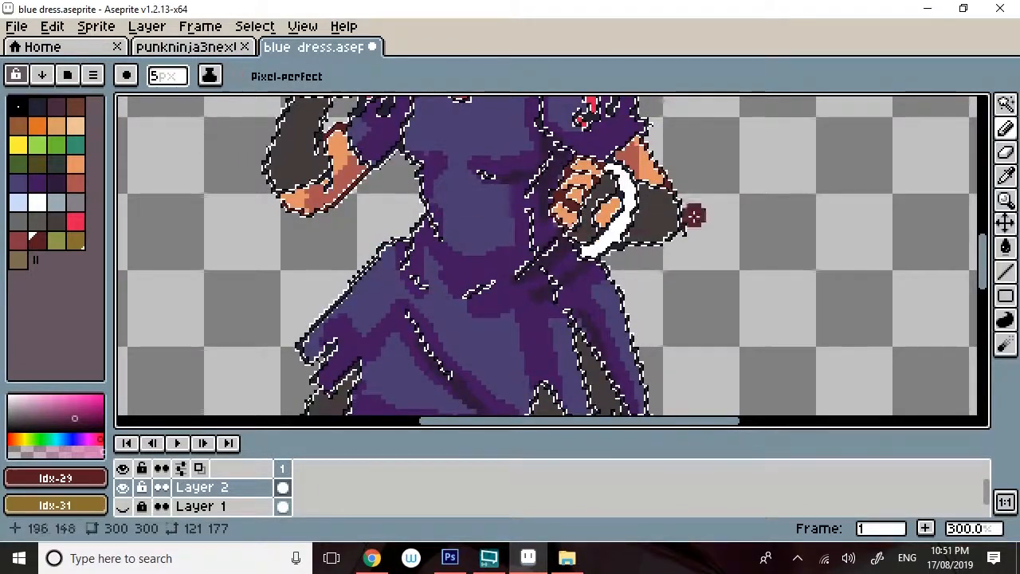
# - Recolour the selected outlines around the bare legs and the red parts of the shoes dark red with the 5 px Pencil
pyautogui.moveTo(985, 257); pyautogui.dragTo(985, 313)
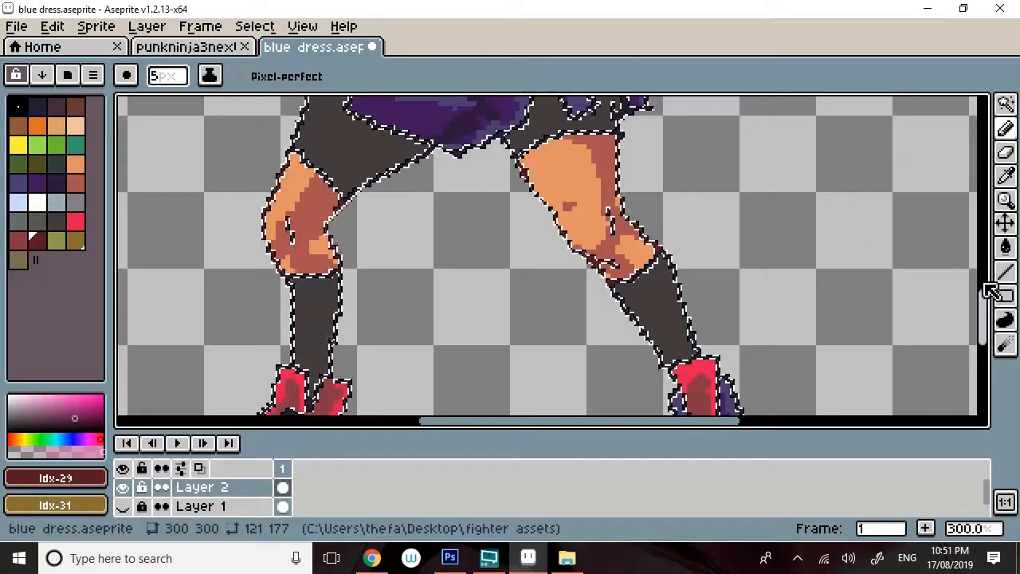
pyautogui.moveTo(983, 289); pyautogui.dragTo(940, 314)
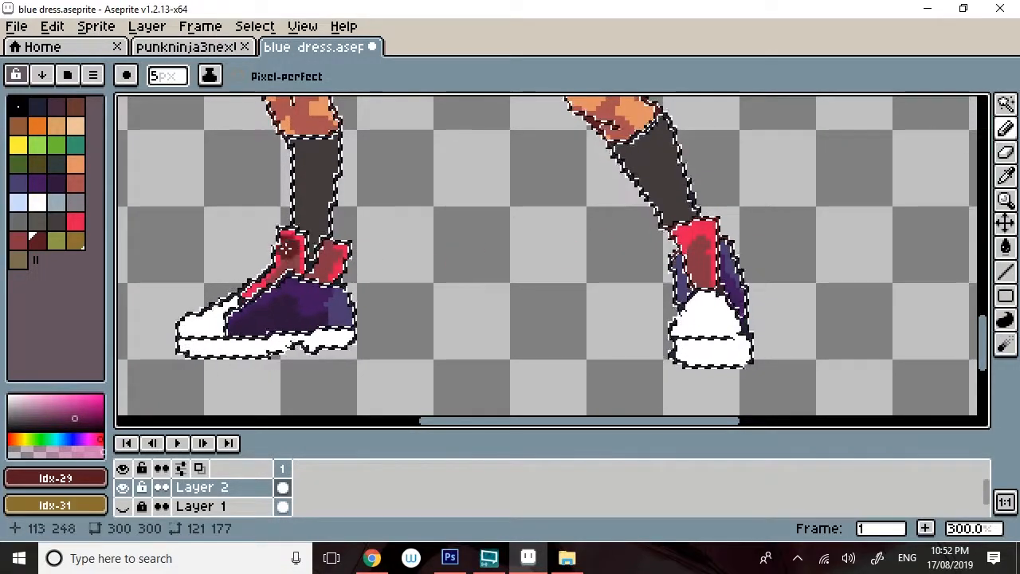
pyautogui.moveTo(285, 248); pyautogui.dragTo(293, 252)
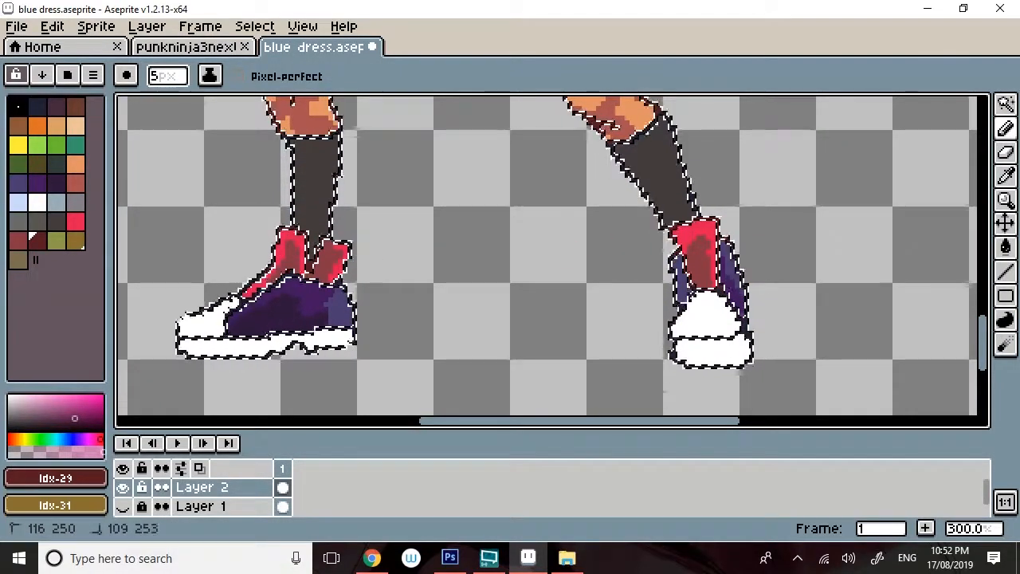
pyautogui.moveTo(341, 271); pyautogui.dragTo(352, 275)
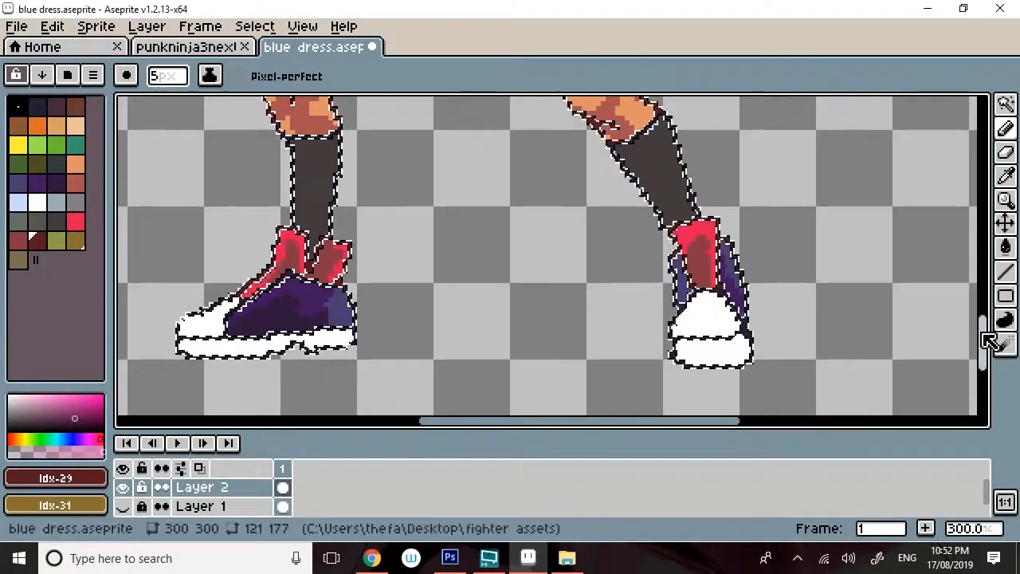
# - Change palette colour 10 to a dark navy by setting red to 17 and green to 6 and adjusting the blue
pyautogui.moveTo(984, 337); pyautogui.dragTo(985, 255)
pyautogui.click(79, 184)
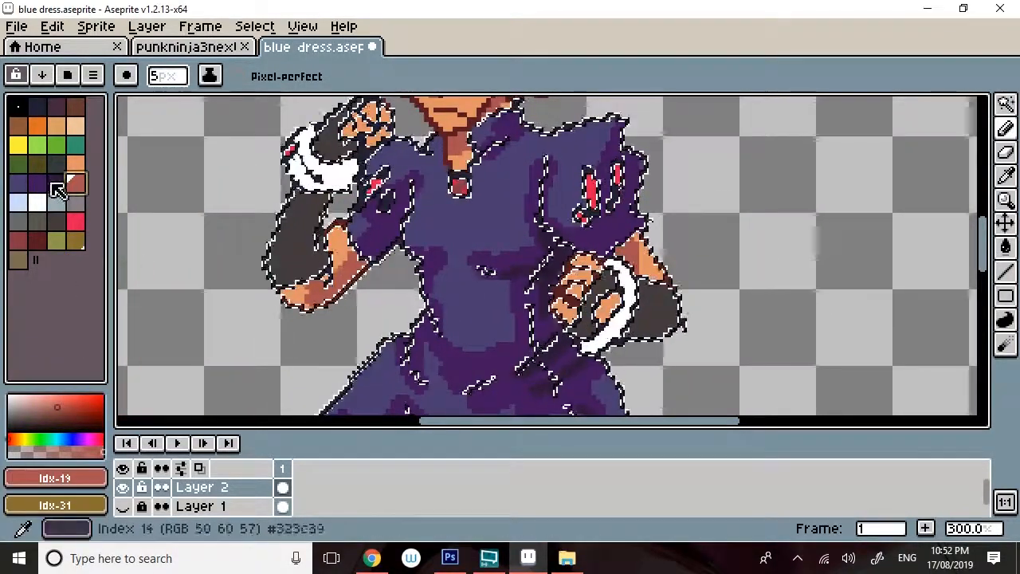
pyautogui.click(58, 146)
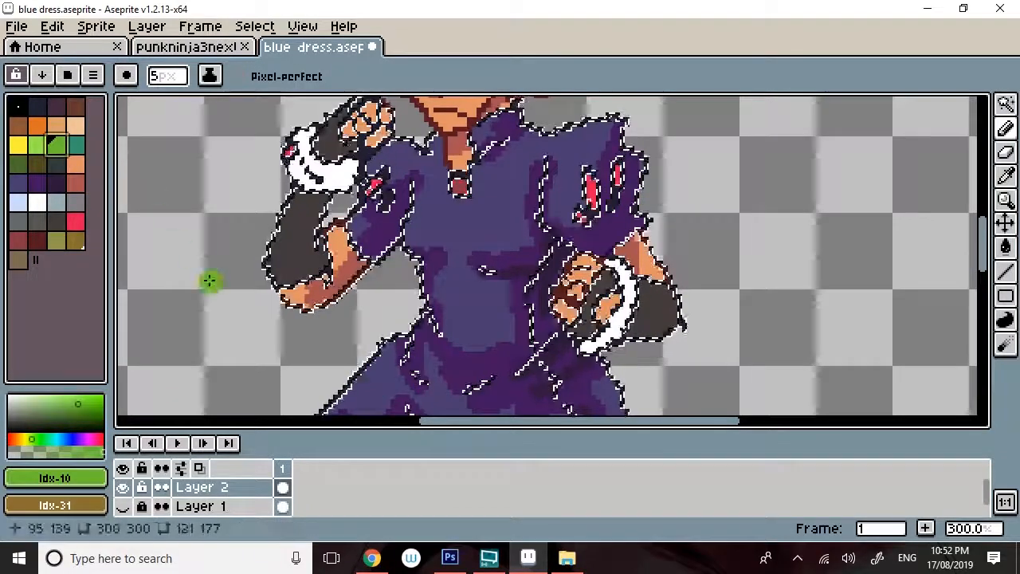
pyautogui.click(92, 476)
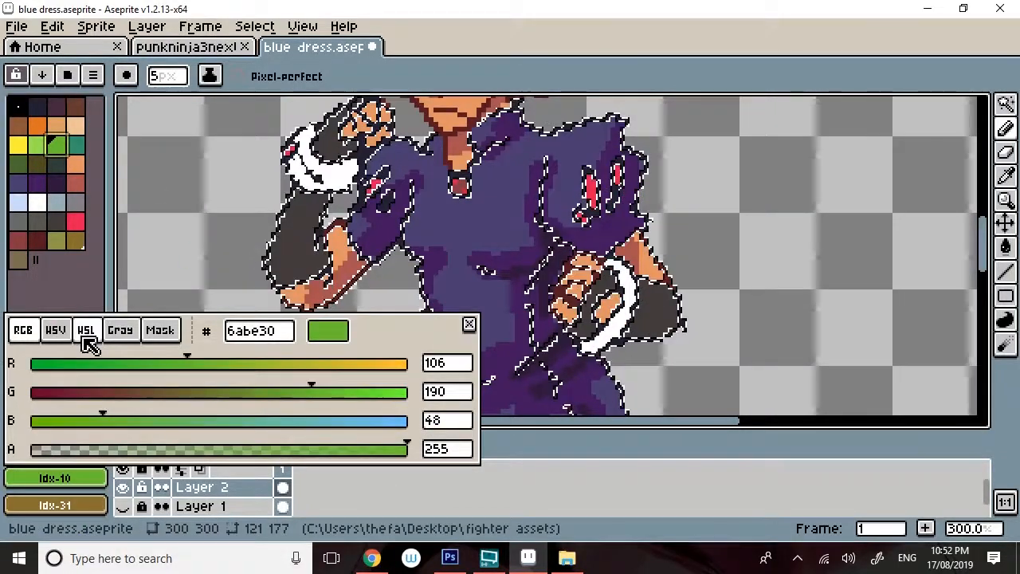
pyautogui.moveTo(54, 393); pyautogui.dragTo(45, 392)
pyautogui.click(58, 363)
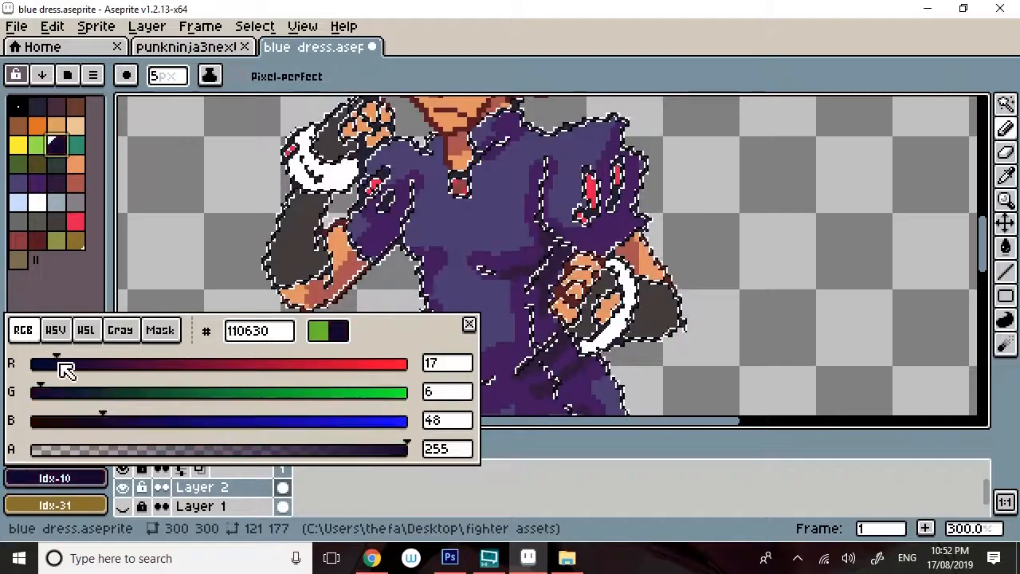
pyautogui.moveTo(152, 424); pyautogui.dragTo(117, 431)
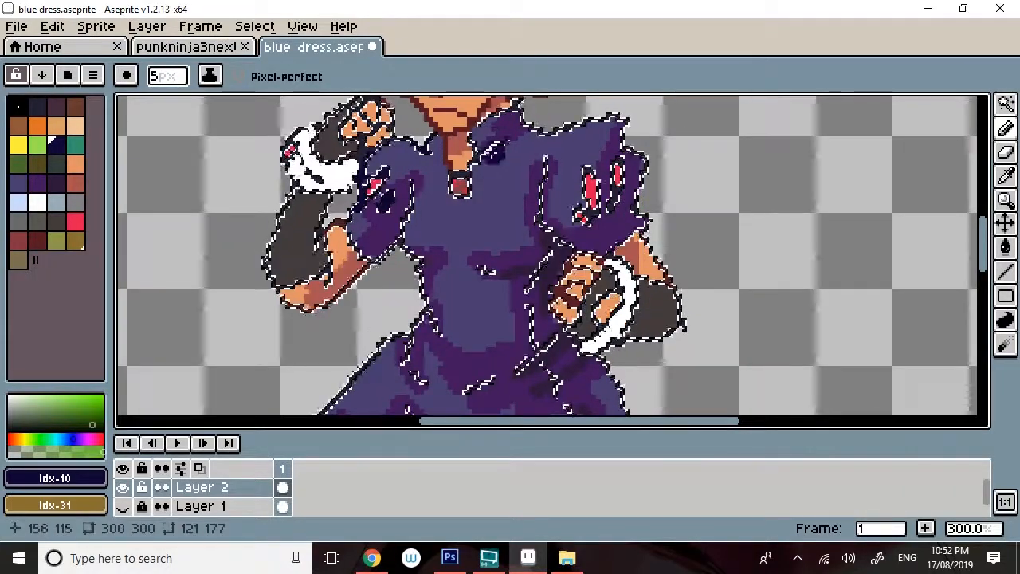
# - Recolour the selected dress outlines dark navy with the 5 px Pencil, from the collar and sleeves down to the skirt
pyautogui.moveTo(479, 148); pyautogui.dragTo(455, 182)
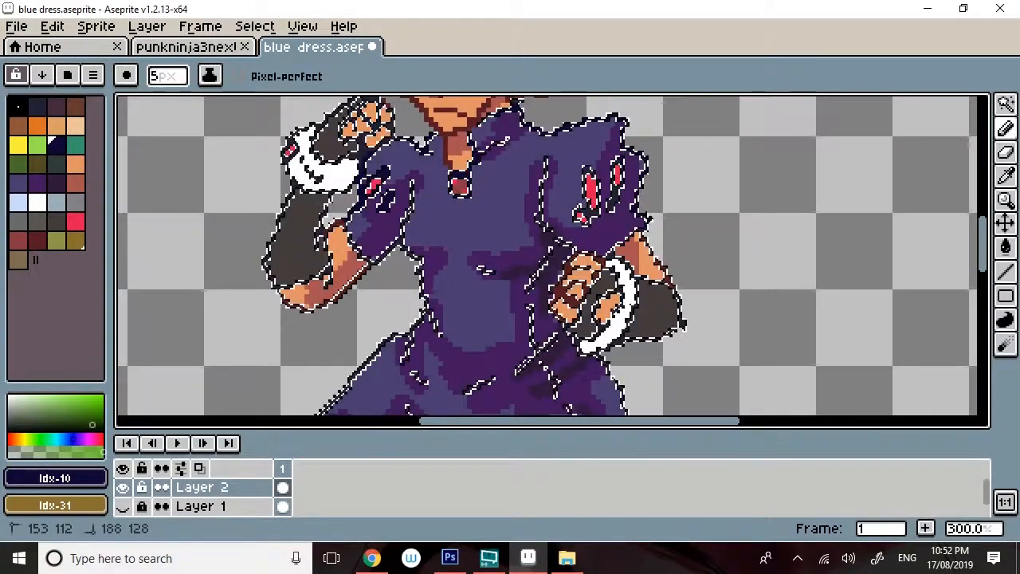
pyautogui.moveTo(613, 248); pyautogui.dragTo(537, 187)
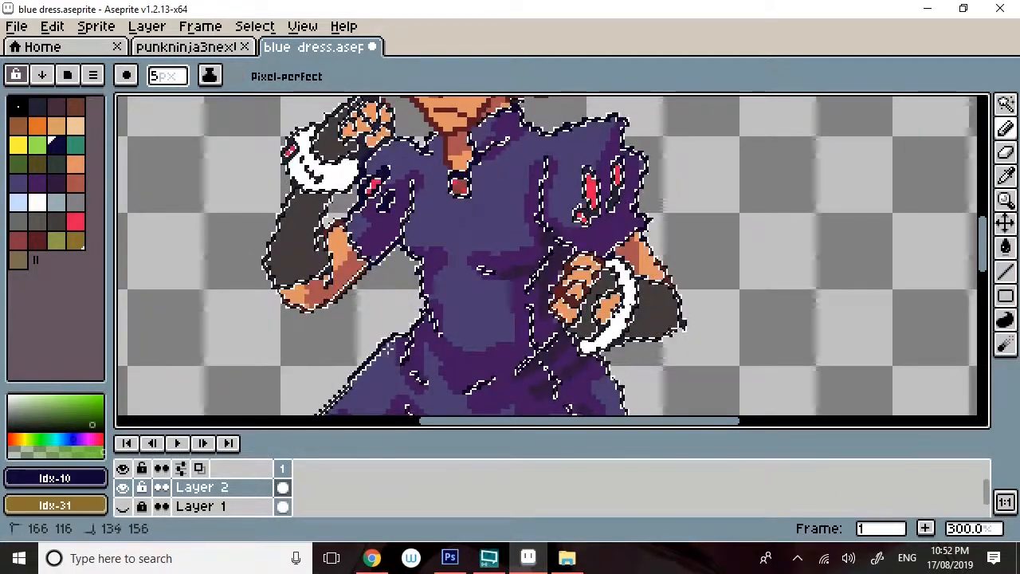
pyautogui.moveTo(984, 237); pyautogui.dragTo(985, 274)
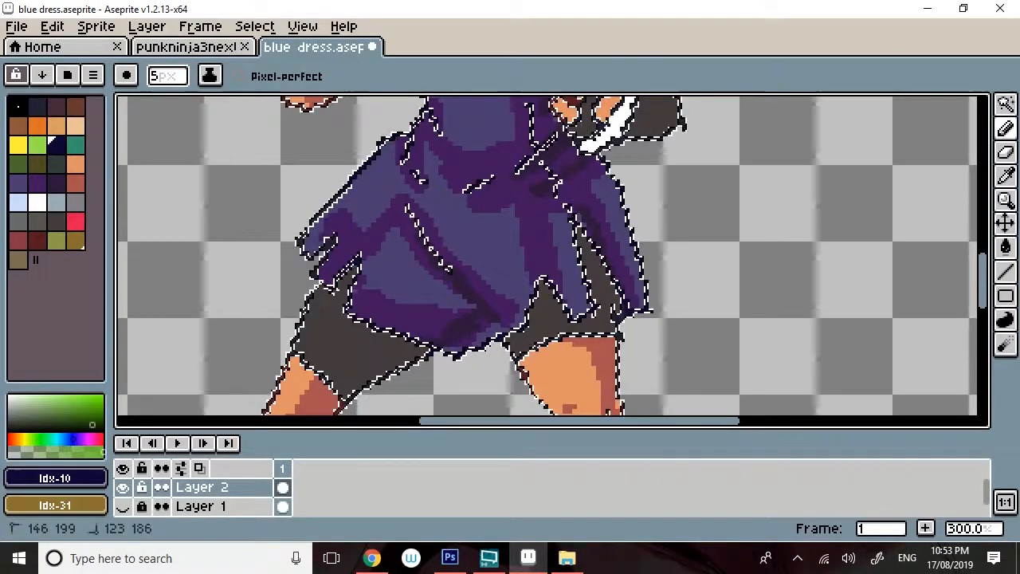
pyautogui.moveTo(307, 248); pyautogui.dragTo(359, 182)
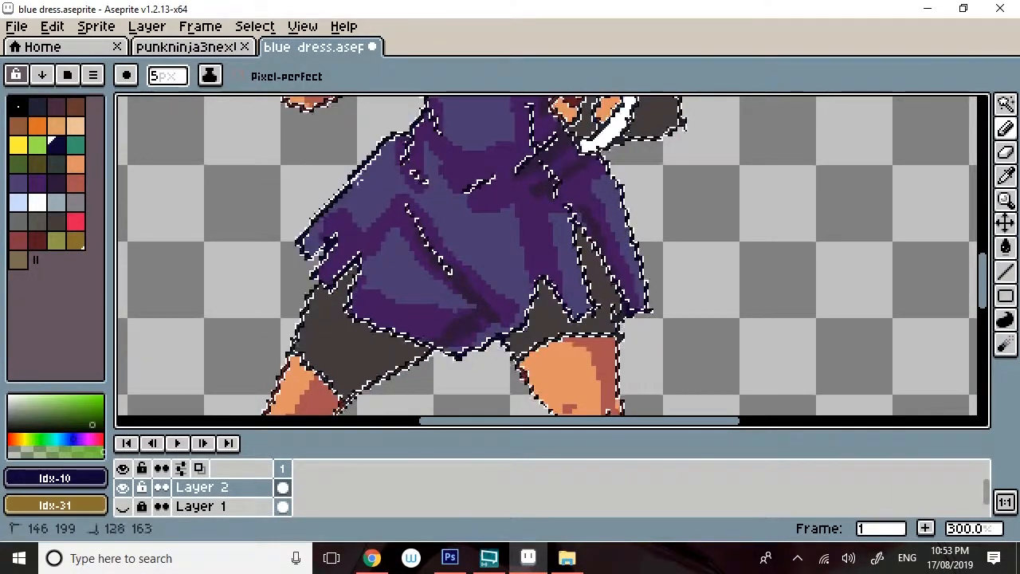
pyautogui.moveTo(388, 139); pyautogui.dragTo(426, 125)
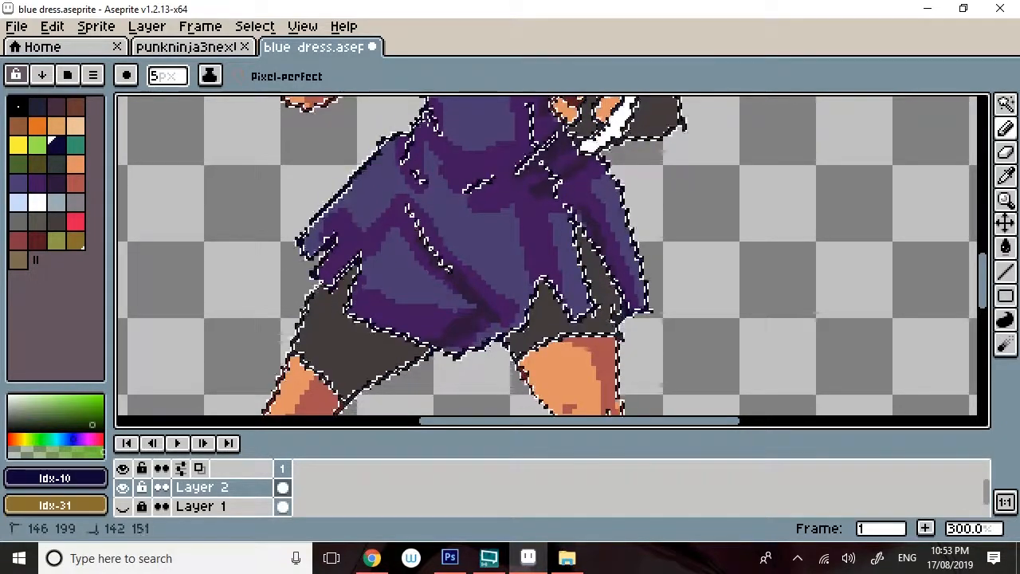
pyautogui.moveTo(406, 166)
pyautogui.mouseDown()
pyautogui.moveTo(467, 182)
pyautogui.moveTo(400, 181)
pyautogui.moveTo(439, 200)
pyautogui.moveTo(409, 192)
pyautogui.mouseUp()
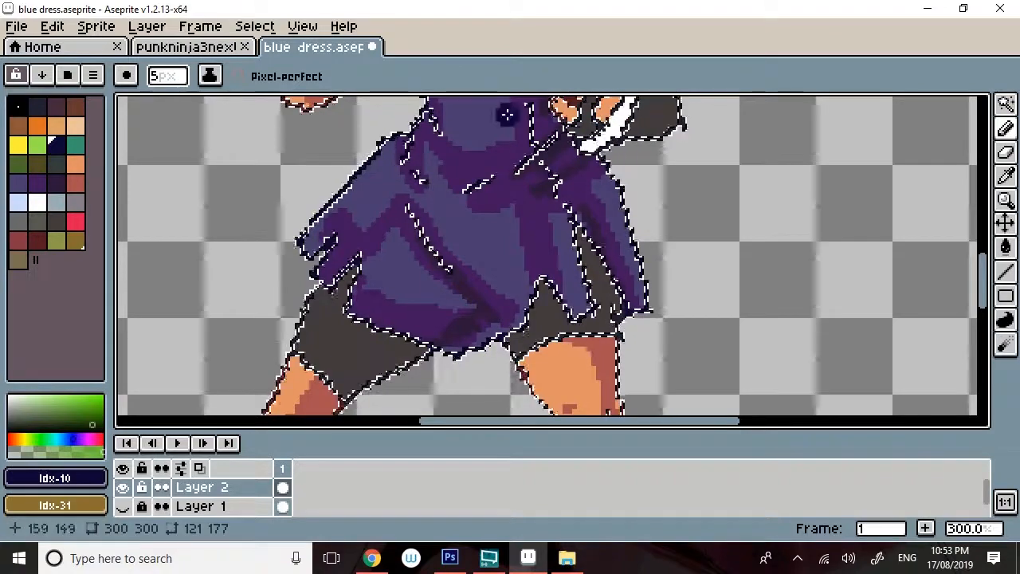
# - Activate the Magic Wand, clear the outline selection and review the recoloured outlines of the upper body
pyautogui.click(1006, 107)
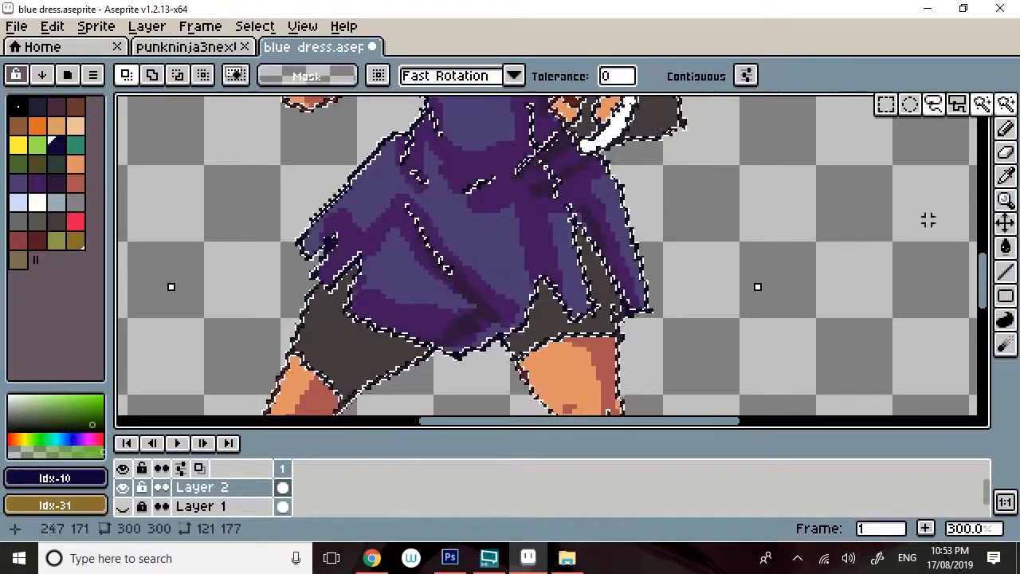
pyautogui.moveTo(985, 269); pyautogui.dragTo(982, 217)
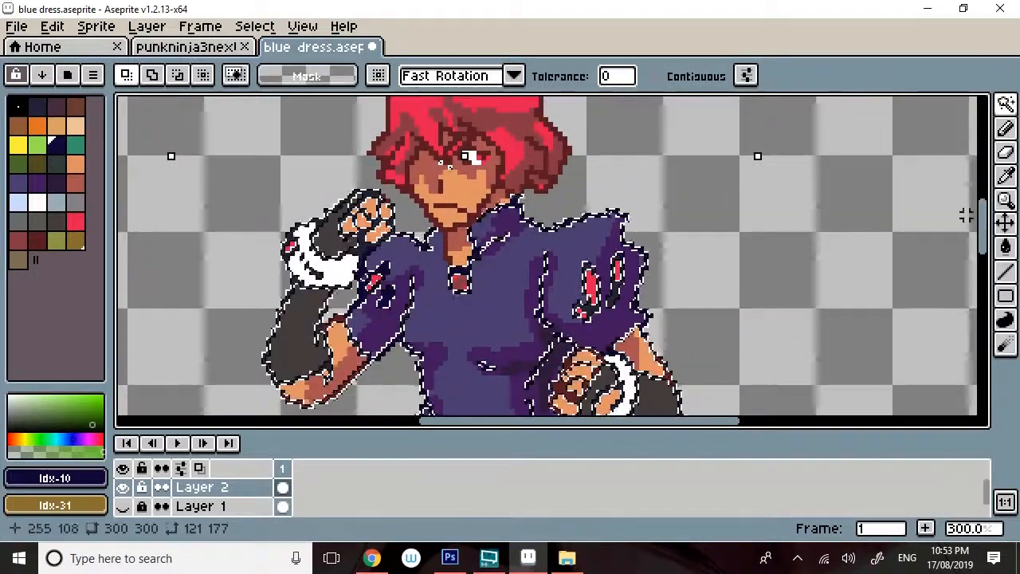
pyautogui.click(255, 26)
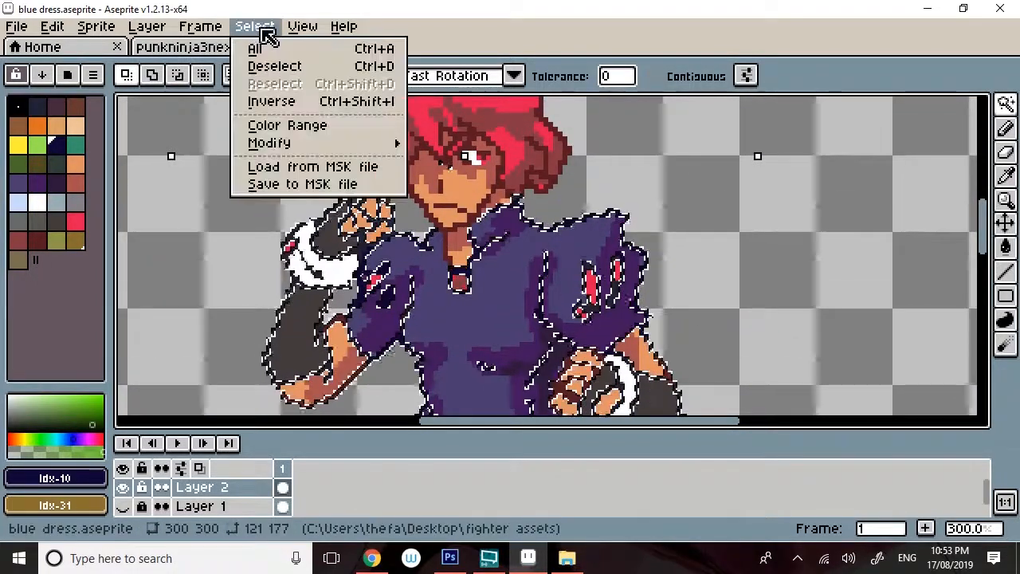
pyautogui.click(269, 68)
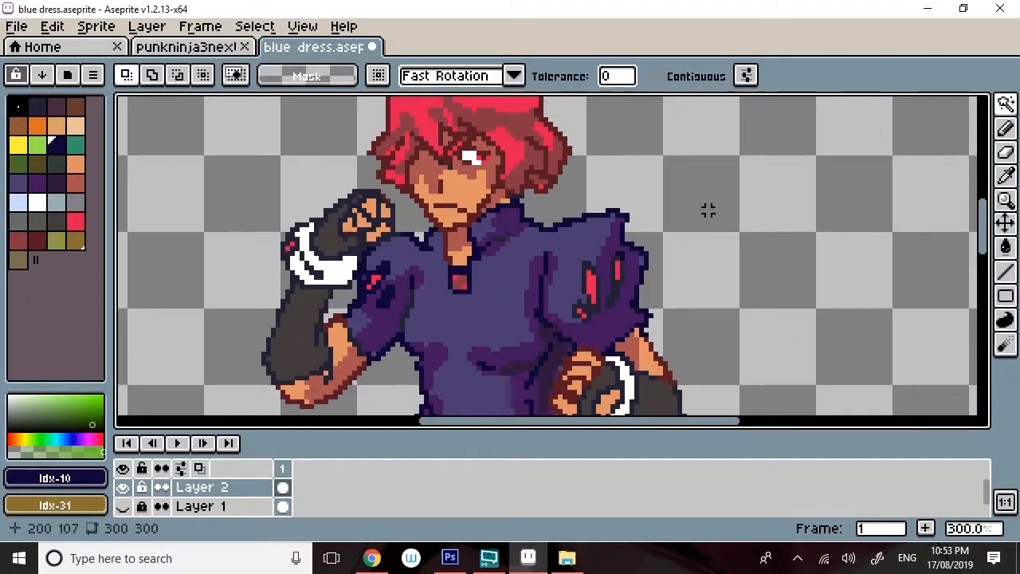
pyautogui.moveTo(983, 220)
pyautogui.mouseDown()
pyautogui.moveTo(984, 244)
pyautogui.moveTo(962, 233)
pyautogui.moveTo(986, 210)
pyautogui.mouseUp()
pyautogui.moveTo(988, 236); pyautogui.dragTo(984, 262)
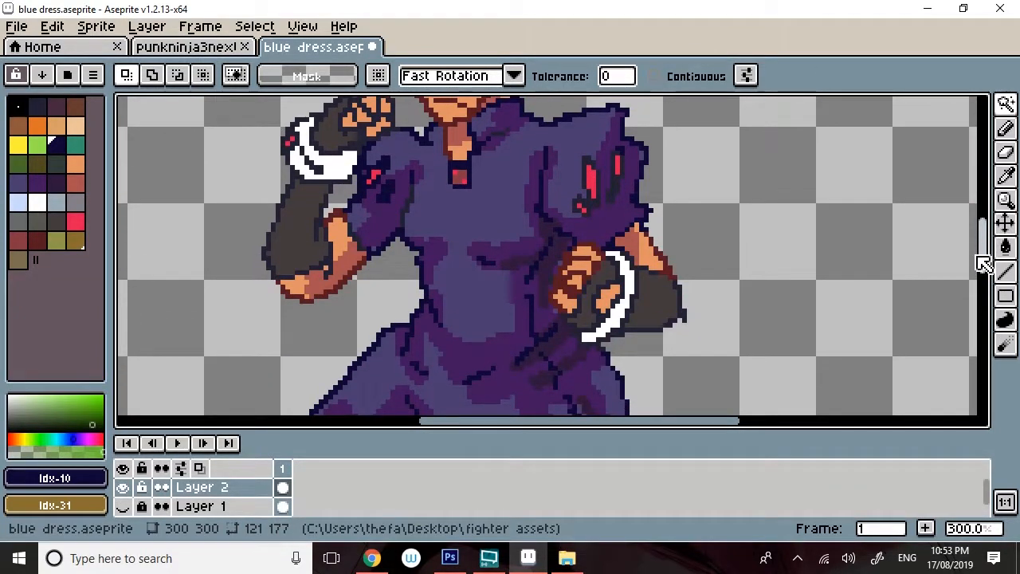
# - Review the whole recoloured fighter sprite at 100% zoom and save the changes to blue dress.aseprite
pyautogui.moveTo(983, 263); pyautogui.dragTo(932, 225)
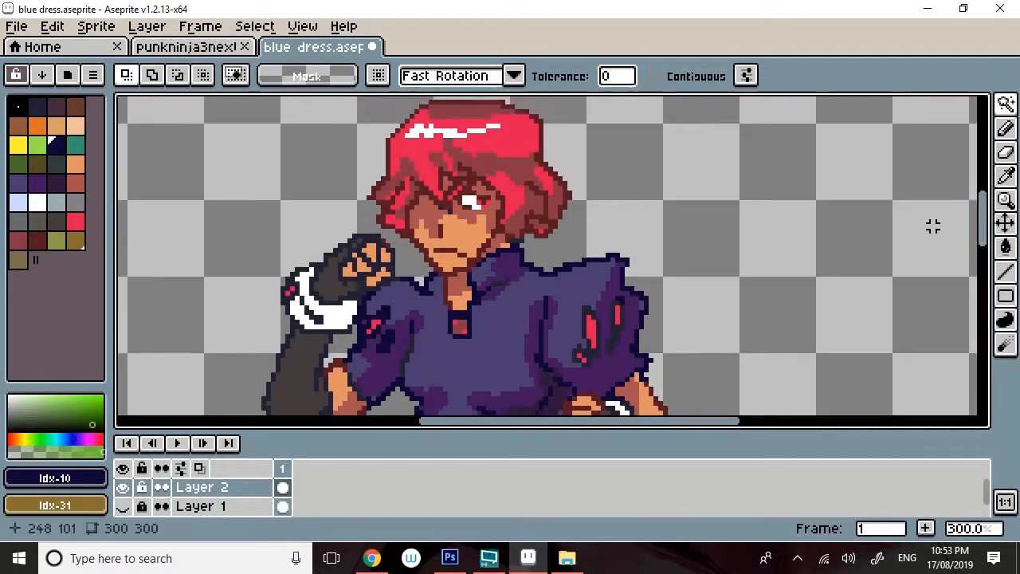
pyautogui.click(1005, 200)
pyautogui.rightClick(548, 247)
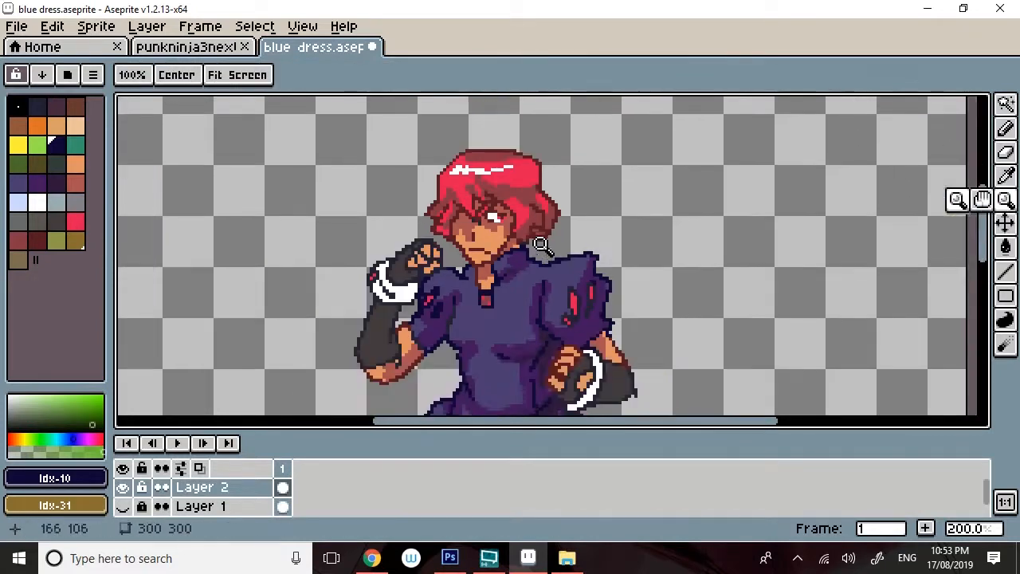
pyautogui.rightClick(567, 254)
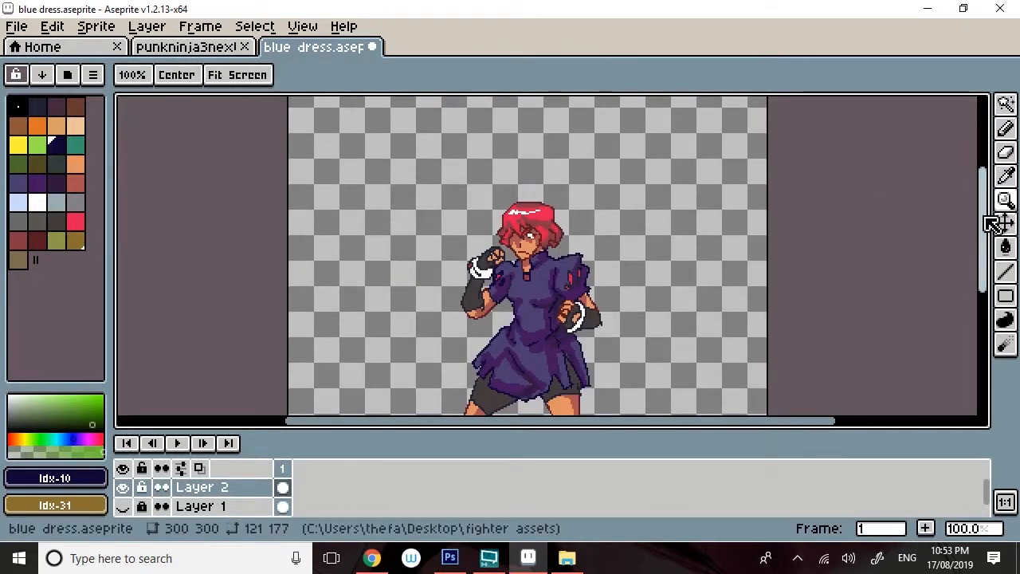
pyautogui.moveTo(983, 222); pyautogui.dragTo(979, 269)
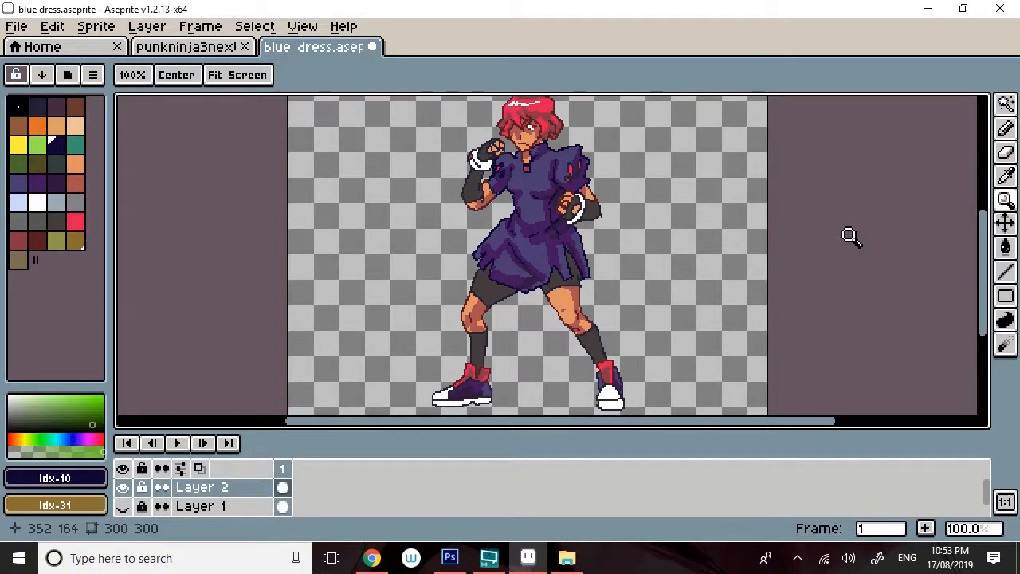
pyautogui.hotkey('ctrl', 's')
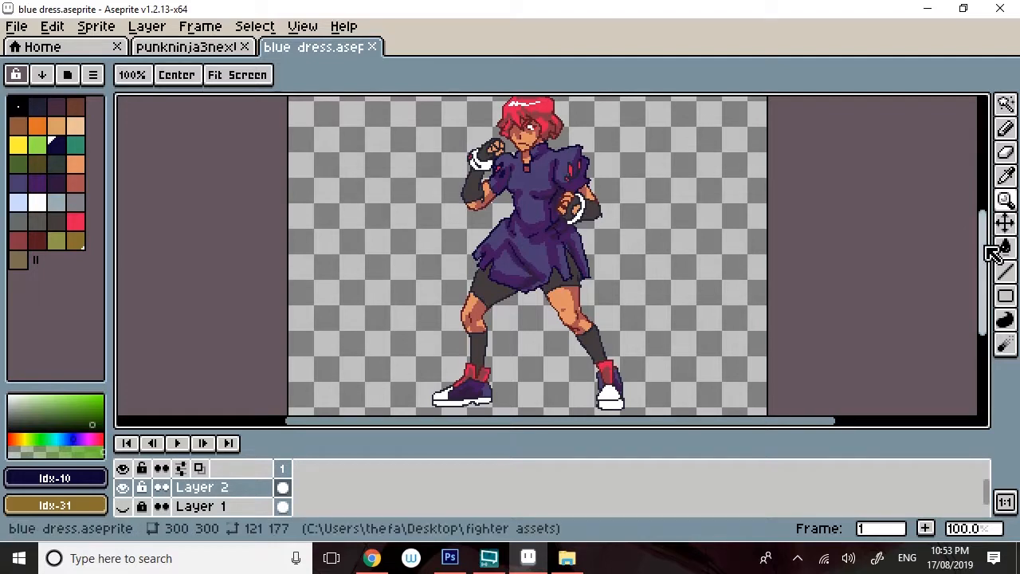
pyautogui.moveTo(988, 243)
pyautogui.mouseDown()
pyautogui.moveTo(986, 266)
pyautogui.moveTo(985, 220)
pyautogui.moveTo(972, 273)
pyautogui.moveTo(960, 273)
pyautogui.moveTo(983, 221)
pyautogui.moveTo(975, 229)
pyautogui.mouseUp()
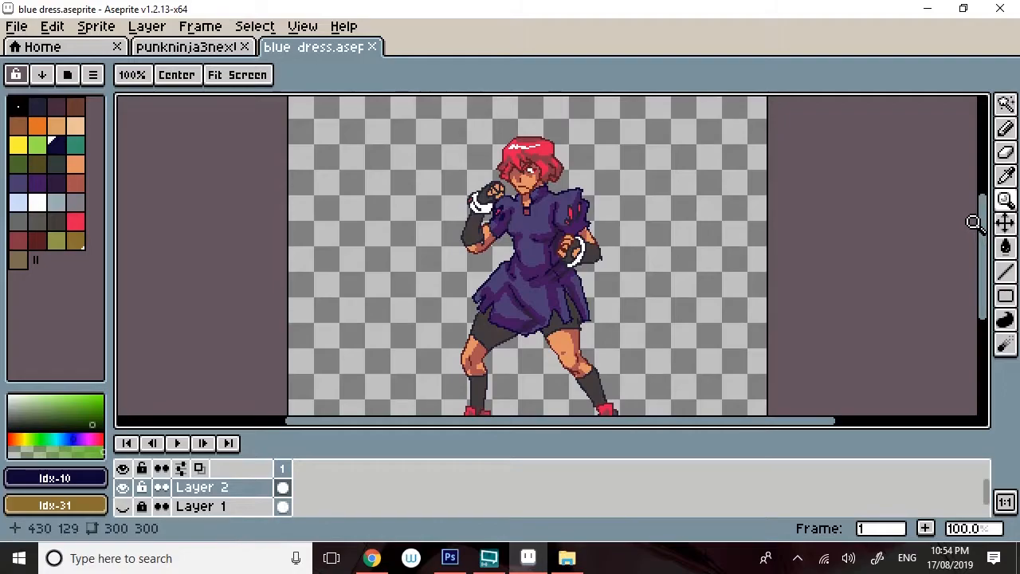